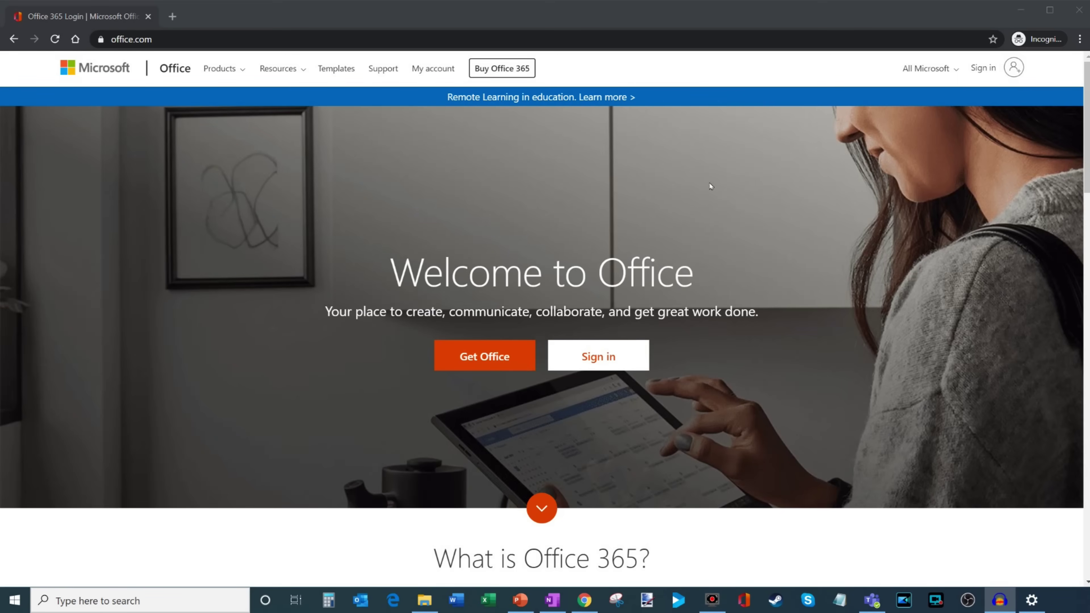
# Open the sign-in page from office.com and submit the account's email address
pyautogui.click(176, 45)
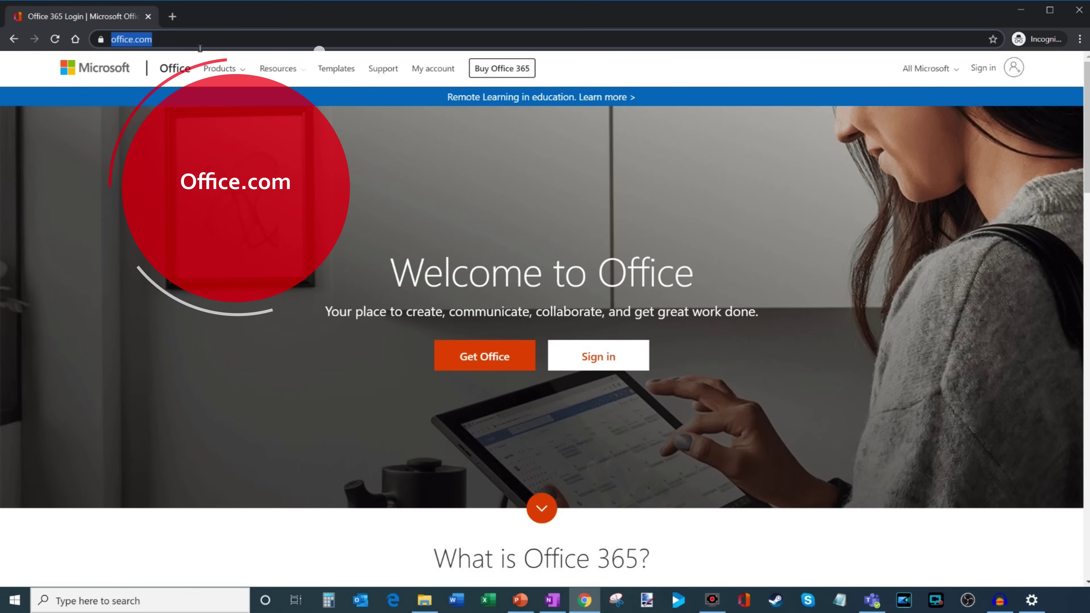
pyautogui.click(678, 70)
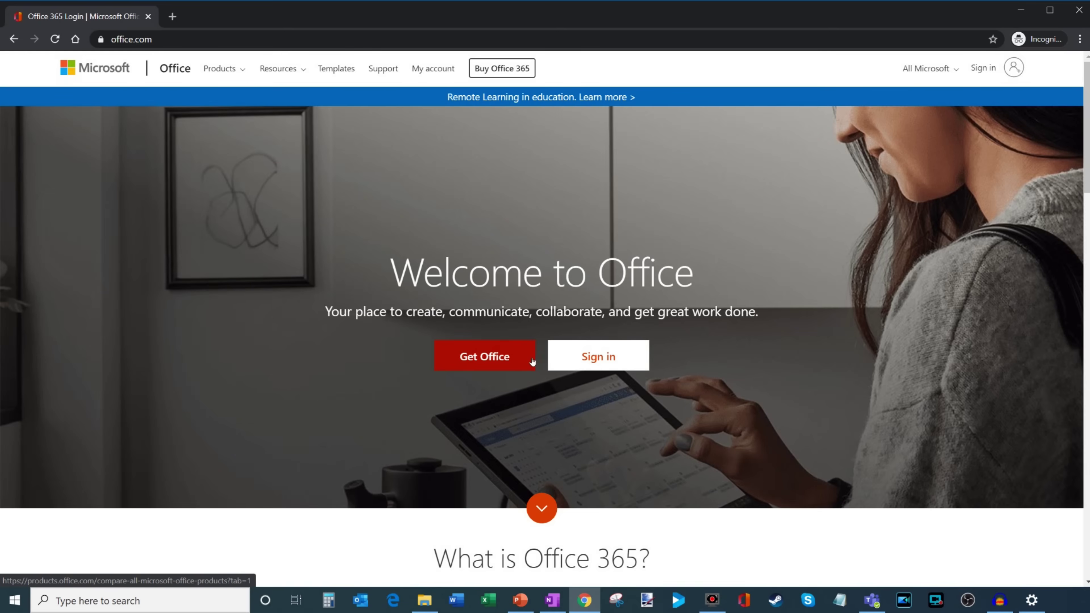
pyautogui.click(623, 362)
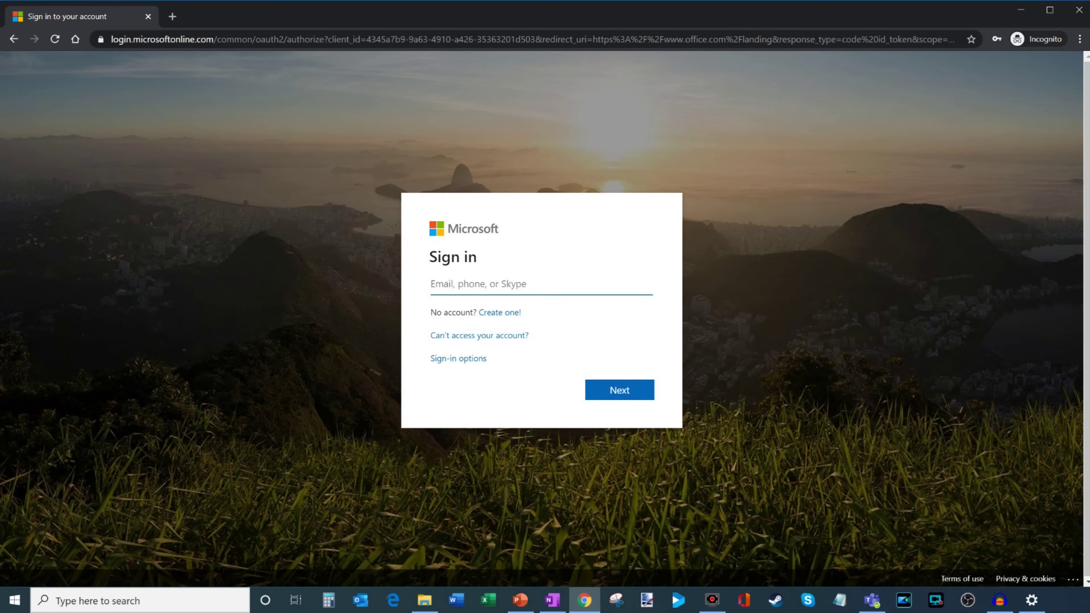
pyautogui.hotkey('alt', 'Tab')
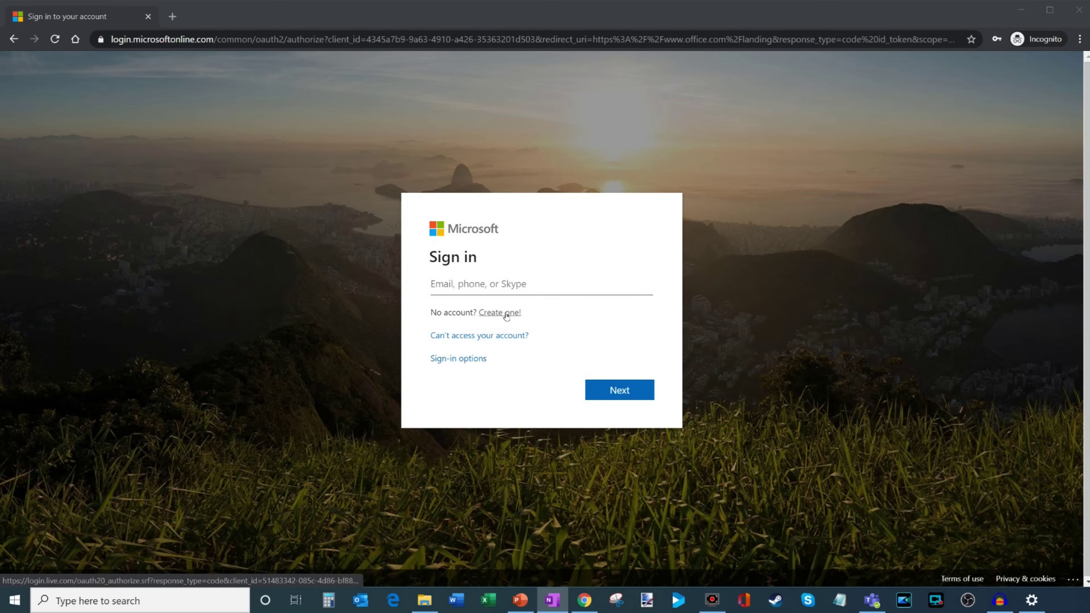
pyautogui.click(539, 286)
pyautogui.hotkey('ctrl', 'v')
pyautogui.click(604, 268)
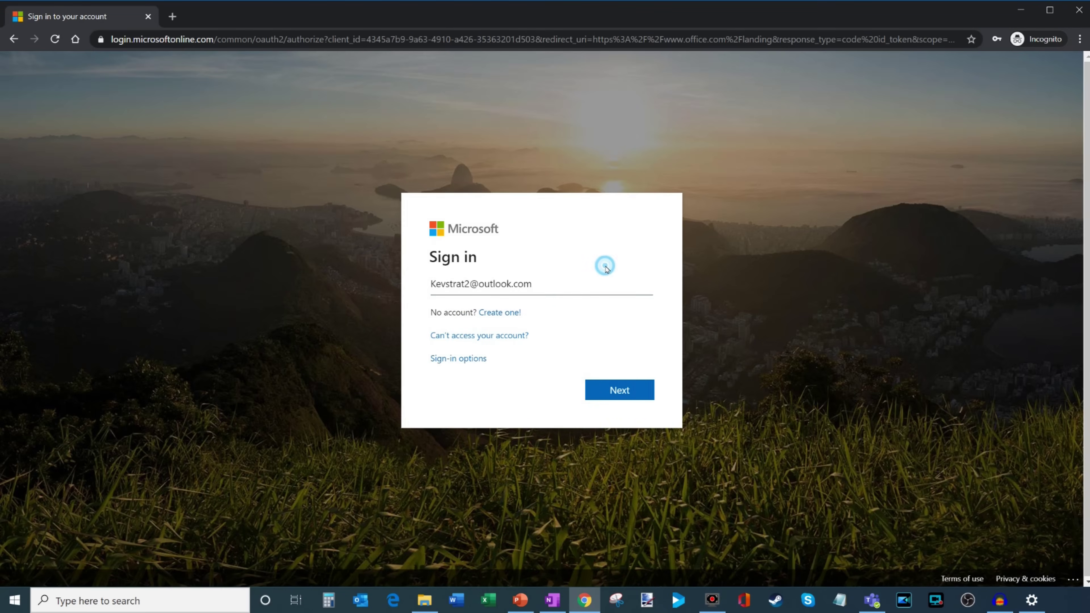
pyautogui.click(620, 387)
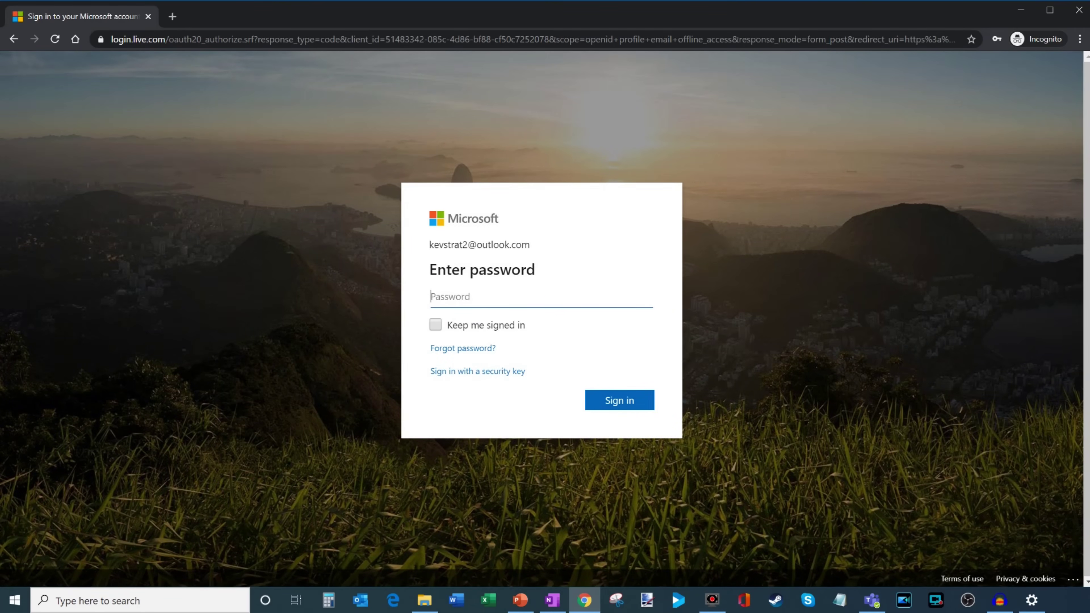
# Enter the account password and sign in to Office
pyautogui.hotkey('alt', 'Tab')
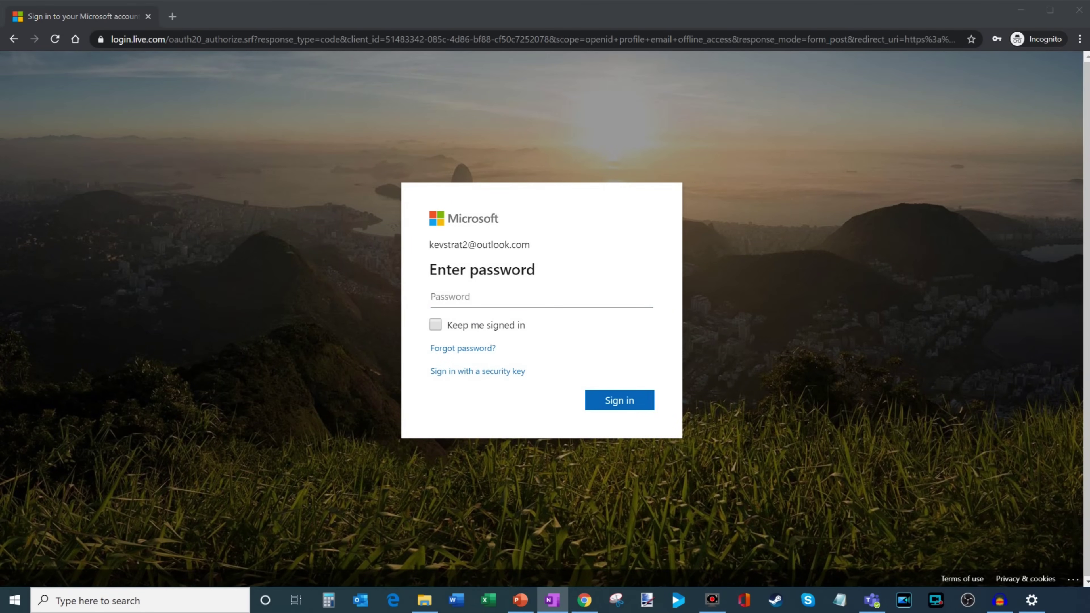
pyautogui.click(506, 301)
pyautogui.hotkey('ctrl', 'v')
pyautogui.click(643, 393)
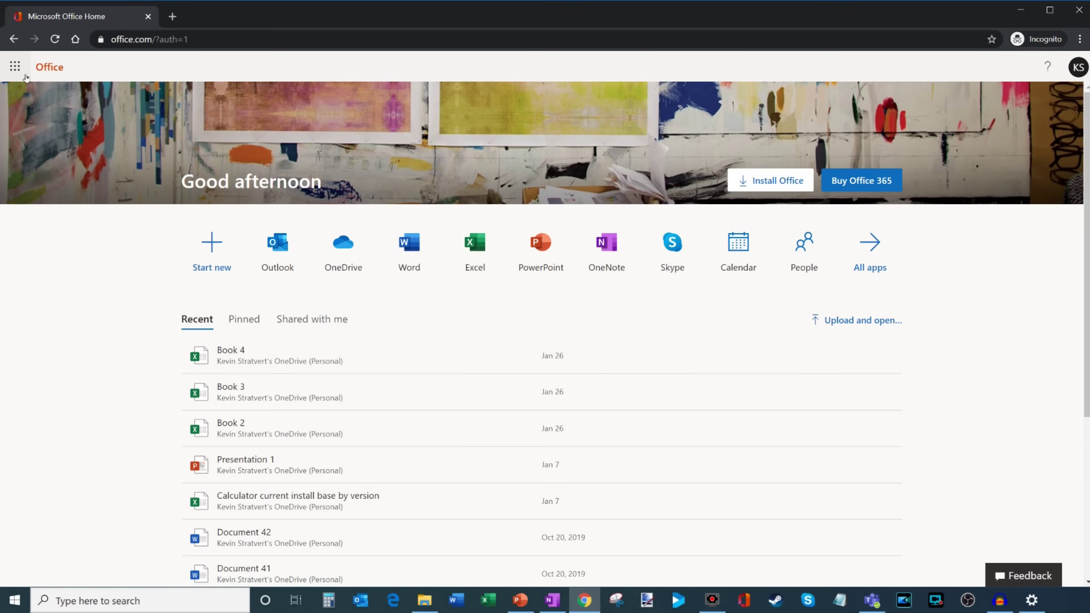
pyautogui.click(15, 66)
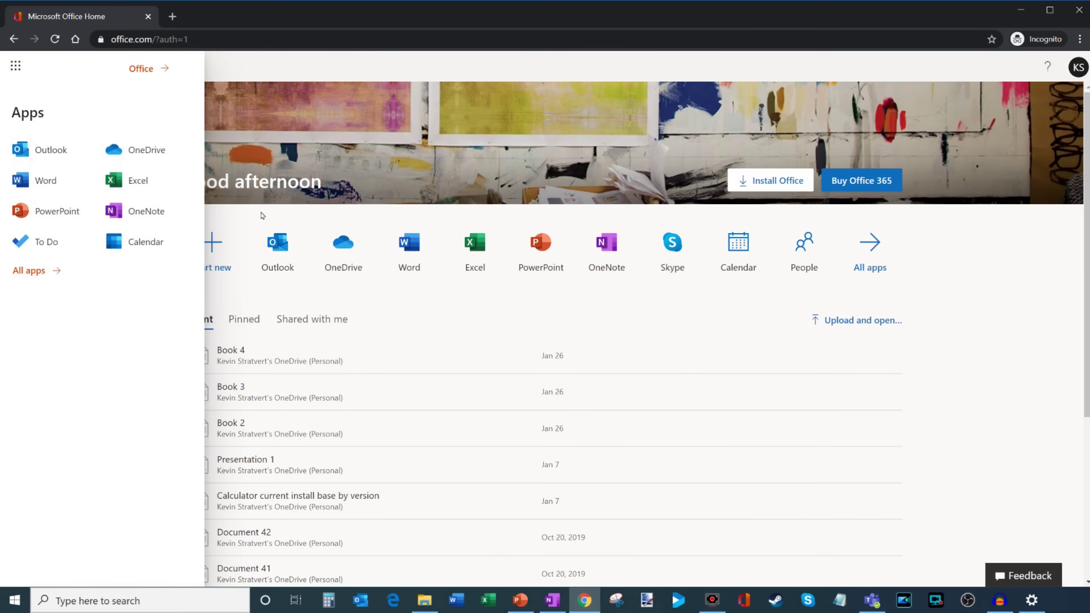
pyautogui.click(38, 271)
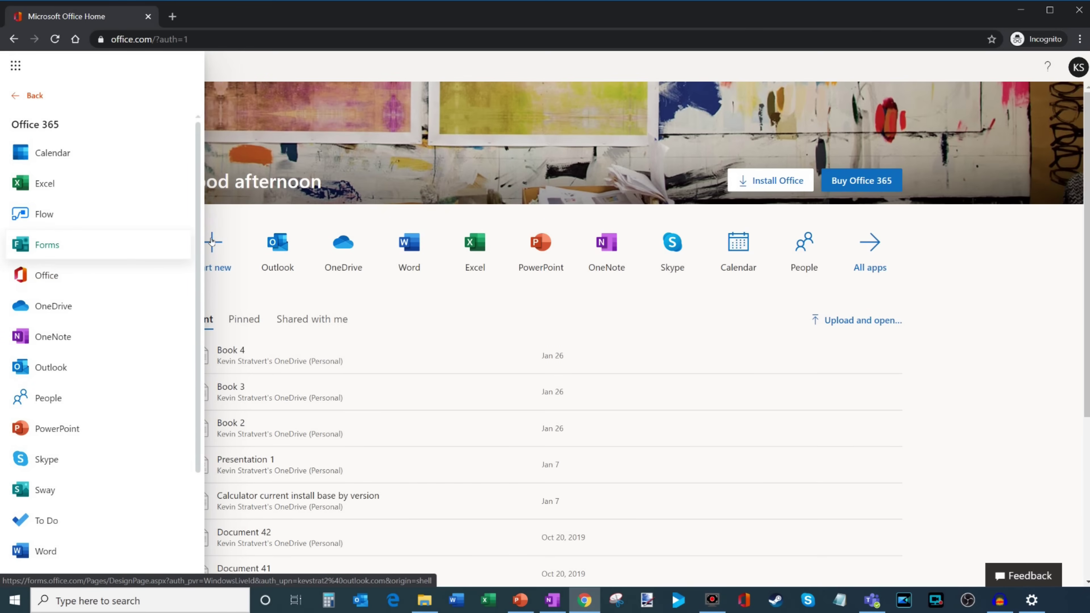
pyautogui.click(973, 254)
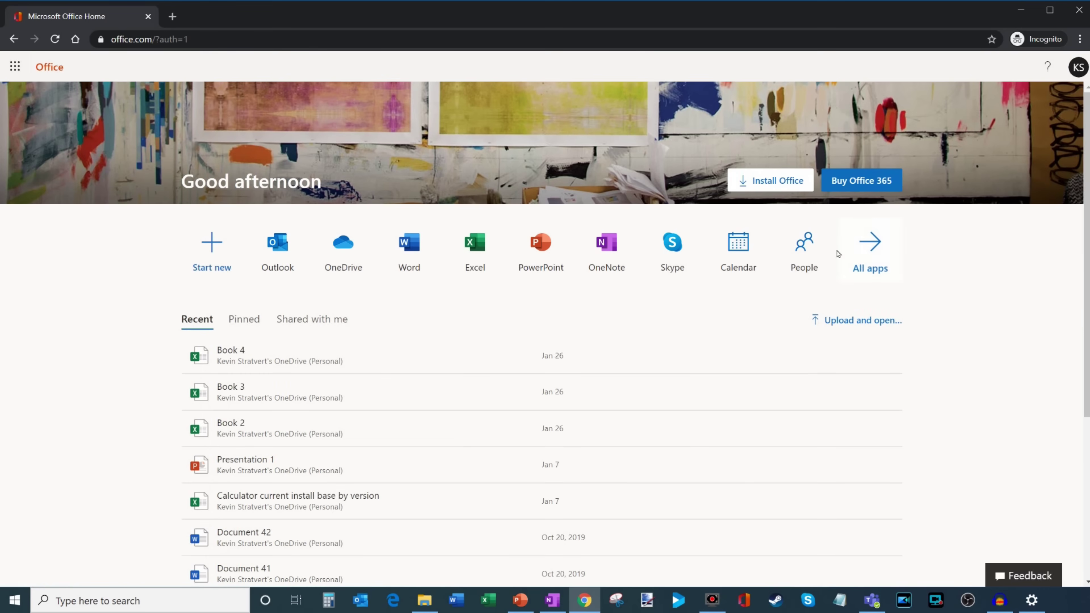
# Open Microsoft Forms from the full list of Office 365 apps
pyautogui.click(875, 250)
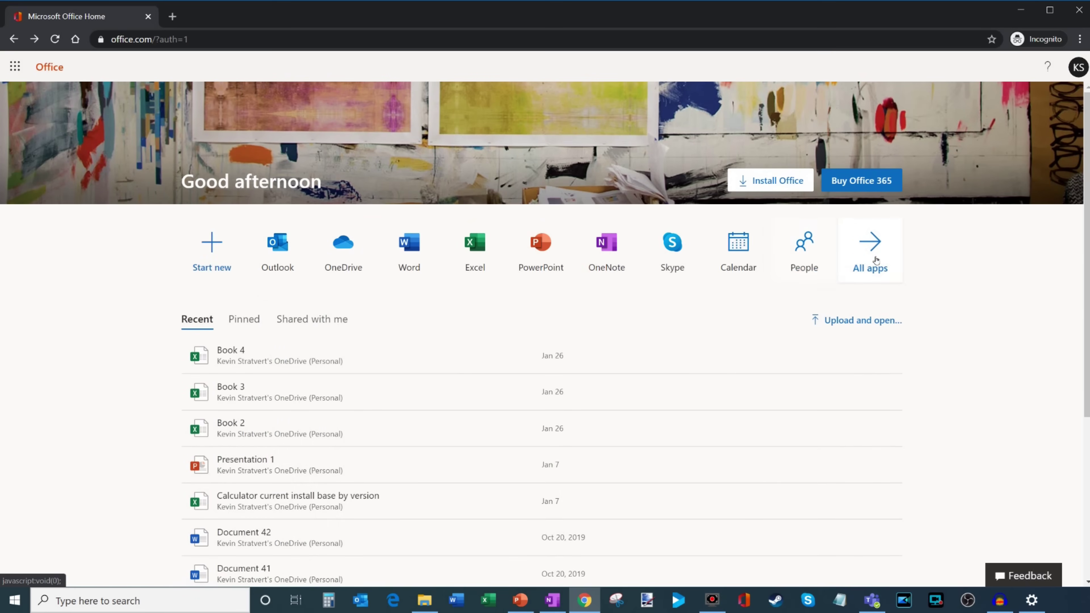
pyautogui.click(876, 260)
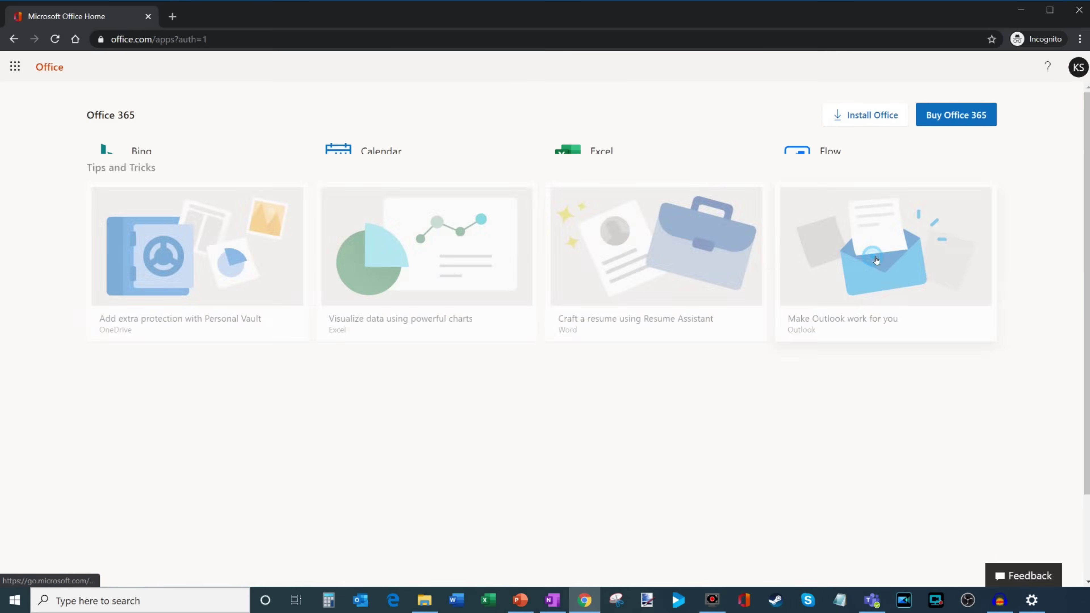
pyautogui.click(194, 213)
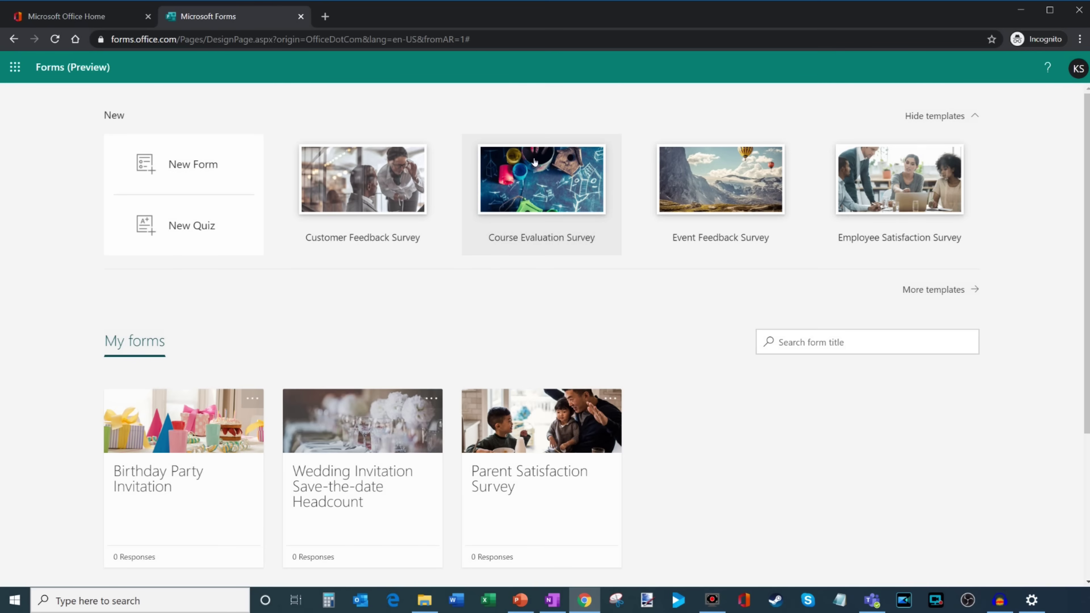
# Create a form from the Customer Feedback Survey template in the full template gallery
pyautogui.click(949, 290)
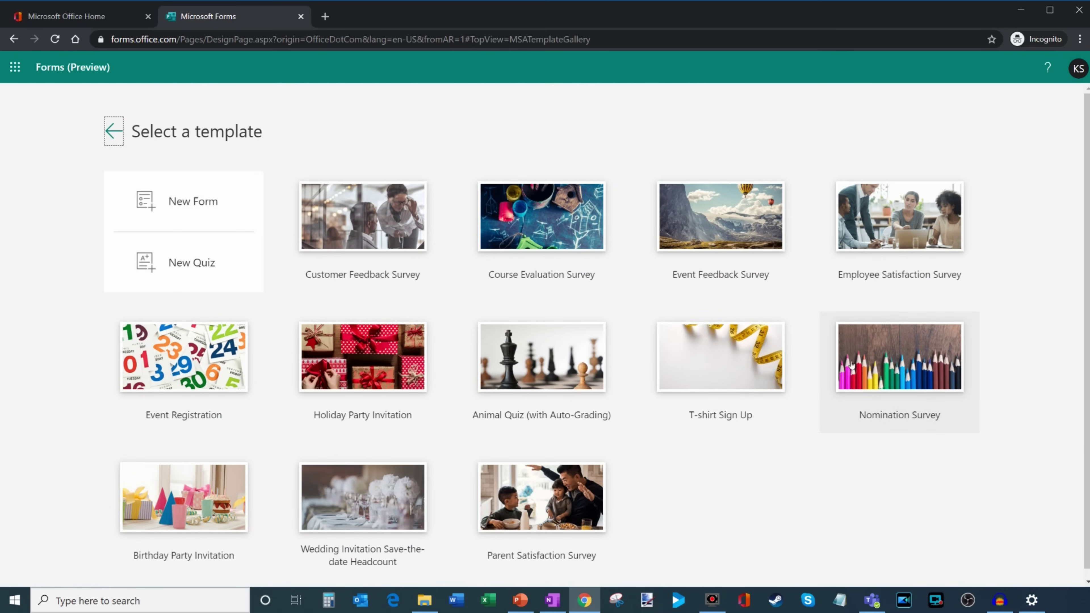
pyautogui.click(397, 210)
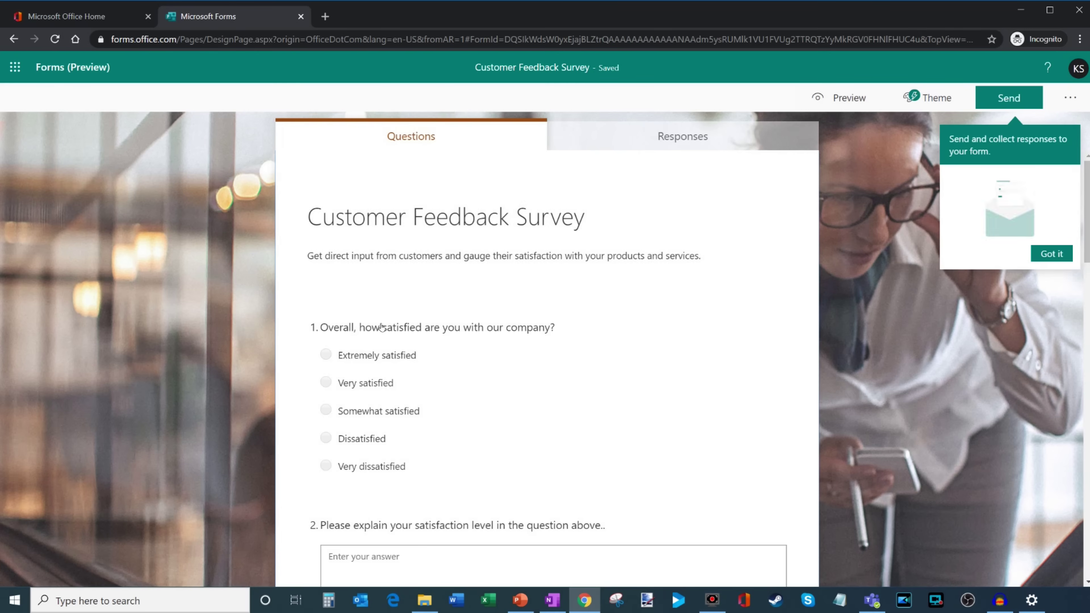
# Review the Customer Feedback Survey's questions and the answer options of question 1, and return to the Forms home page
pyautogui.scroll(-5, 536, 435)
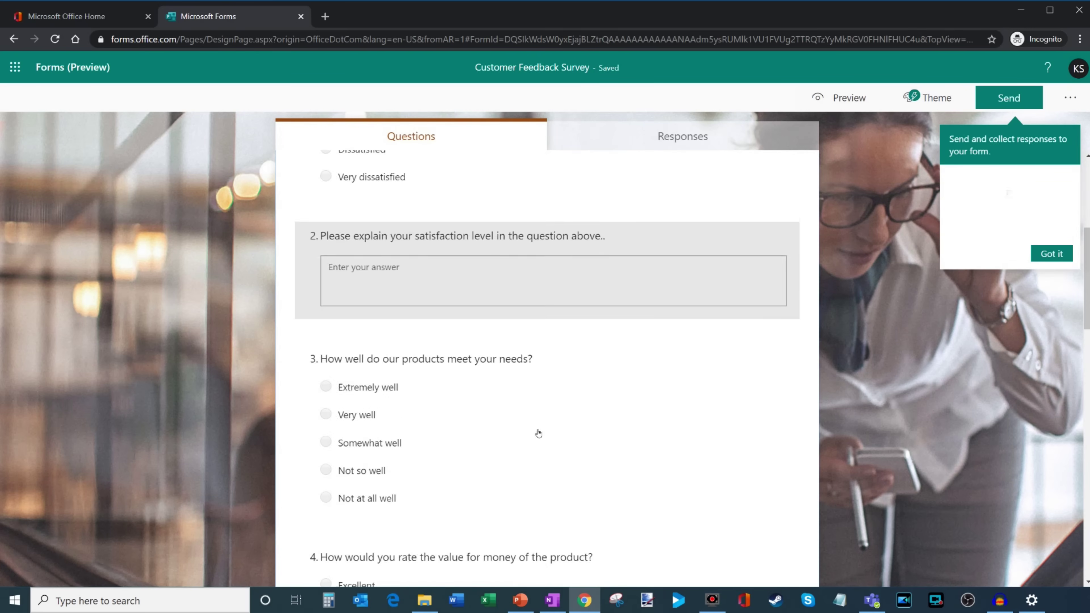
pyautogui.scroll(4, 616, 273)
pyautogui.click(669, 316)
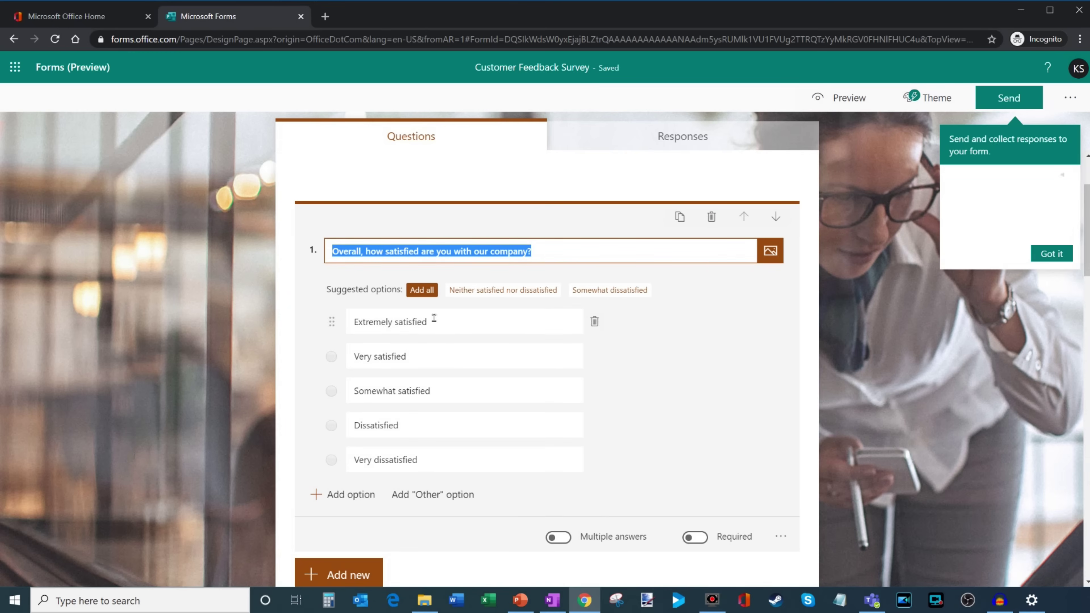
pyautogui.click(512, 189)
pyautogui.scroll(-6, 514, 190)
pyautogui.scroll(-15, 516, 193)
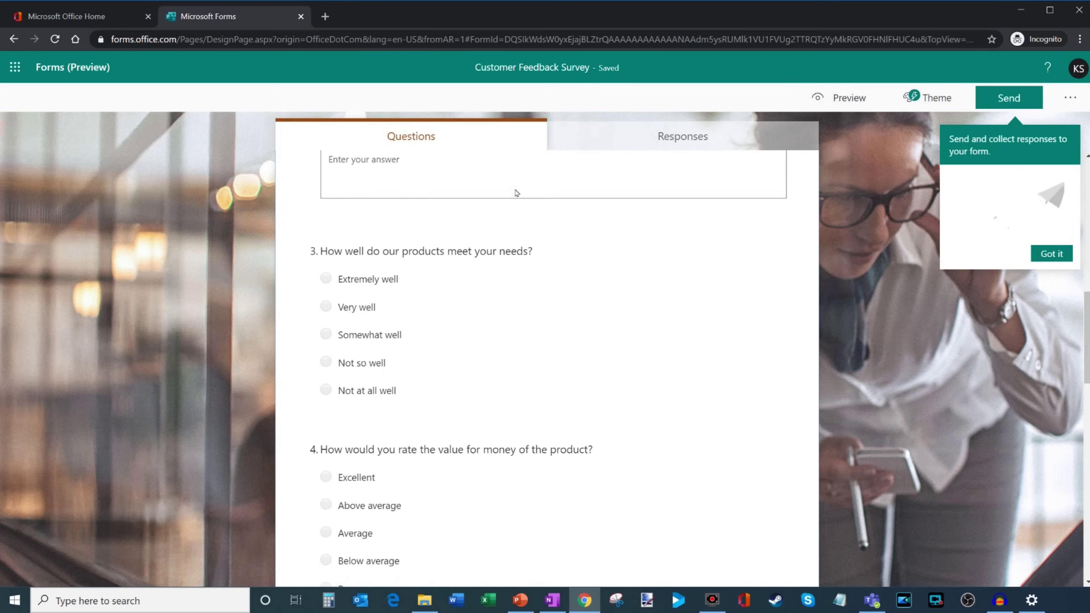
pyautogui.scroll(10, 516, 193)
pyautogui.scroll(8, 516, 193)
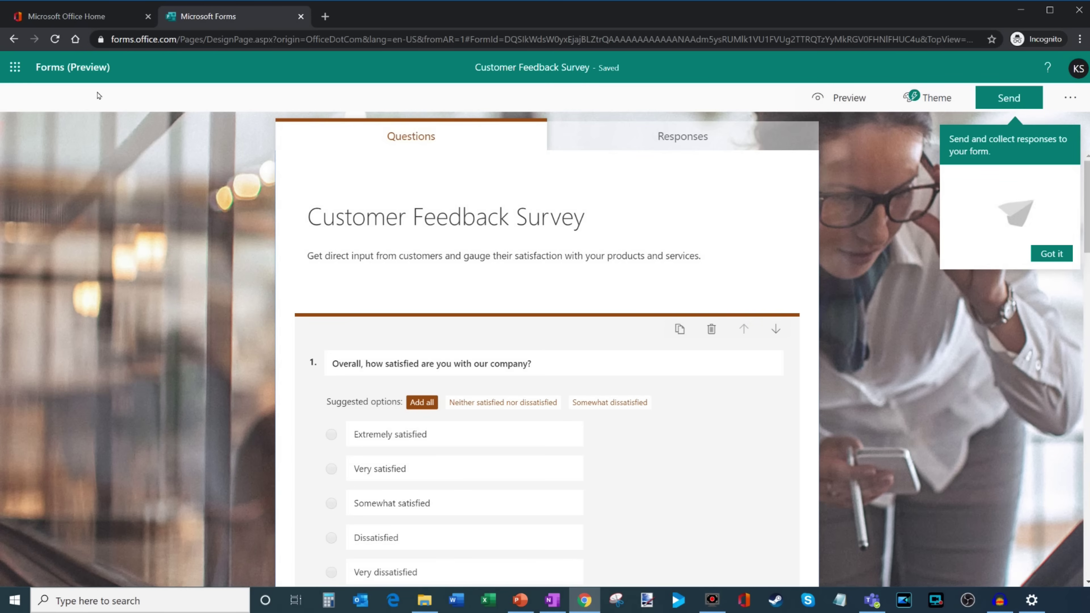
pyautogui.click(96, 67)
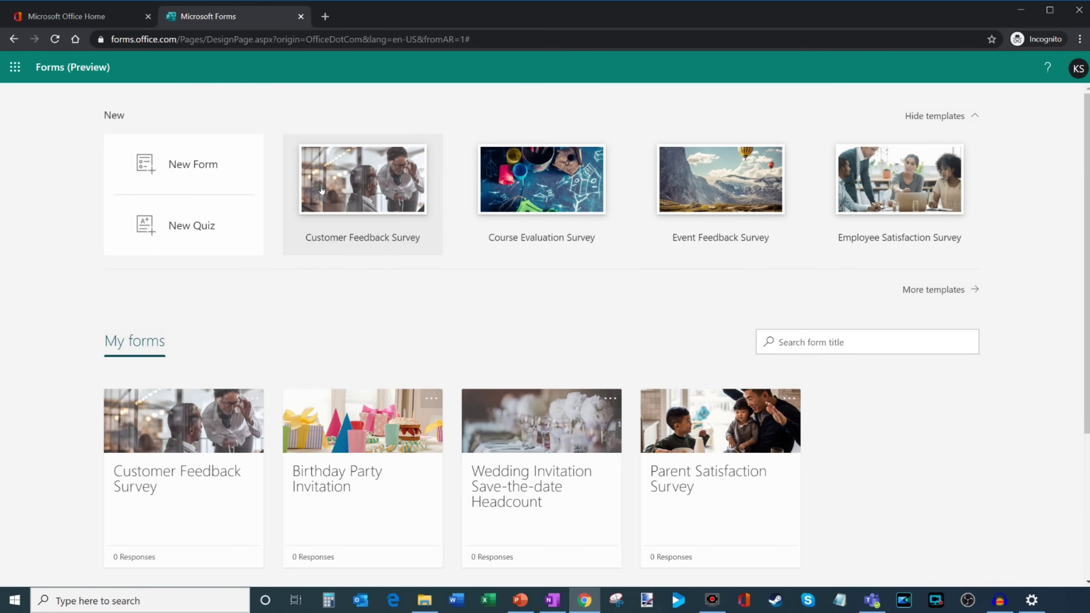
pyautogui.scroll(-3, 198, 341)
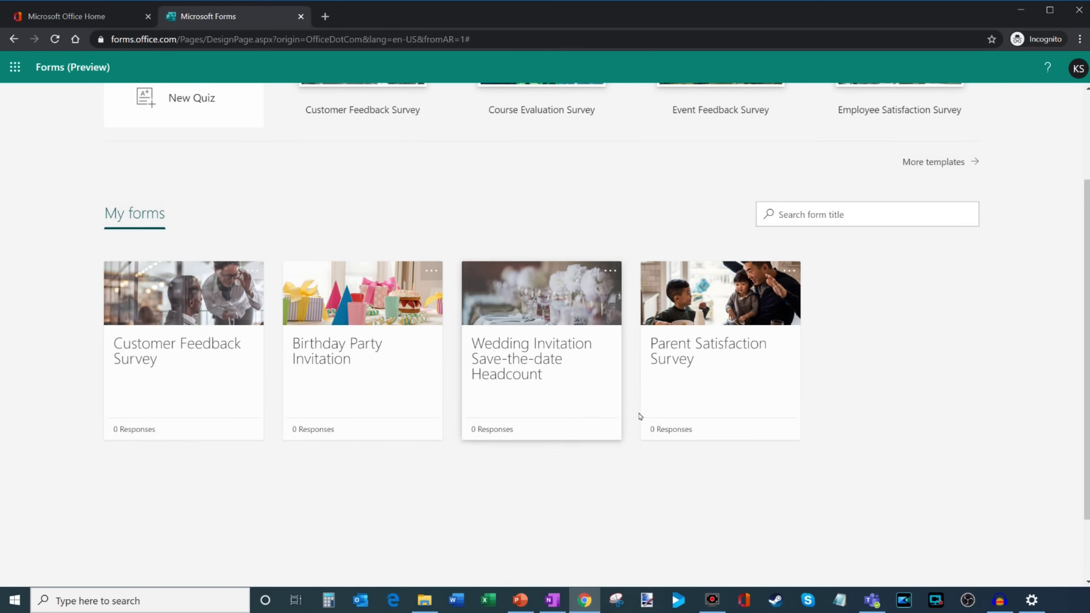
pyautogui.scroll(3, 766, 414)
pyautogui.click(855, 350)
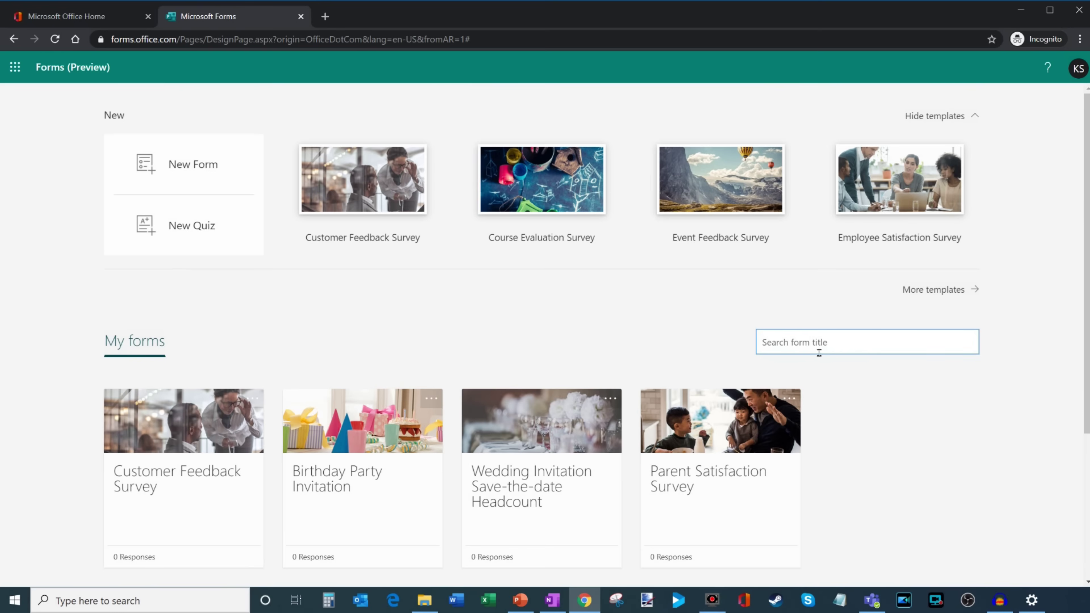
pyautogui.click(653, 333)
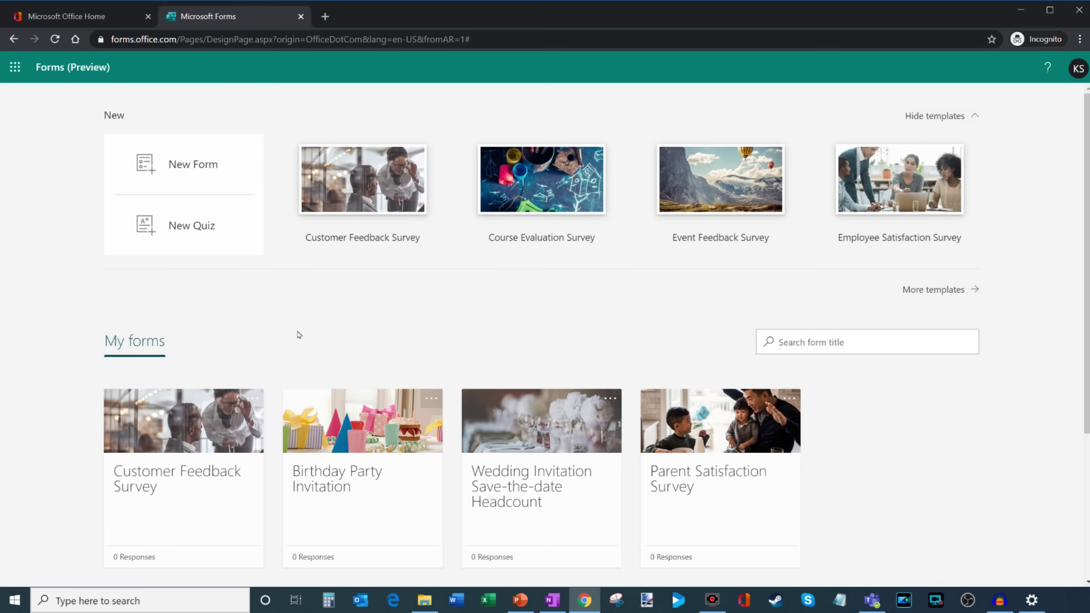
# Create a new blank form and title it "Kevin's Cookie Company Customer Satisfaction Survey"
pyautogui.click(255, 158)
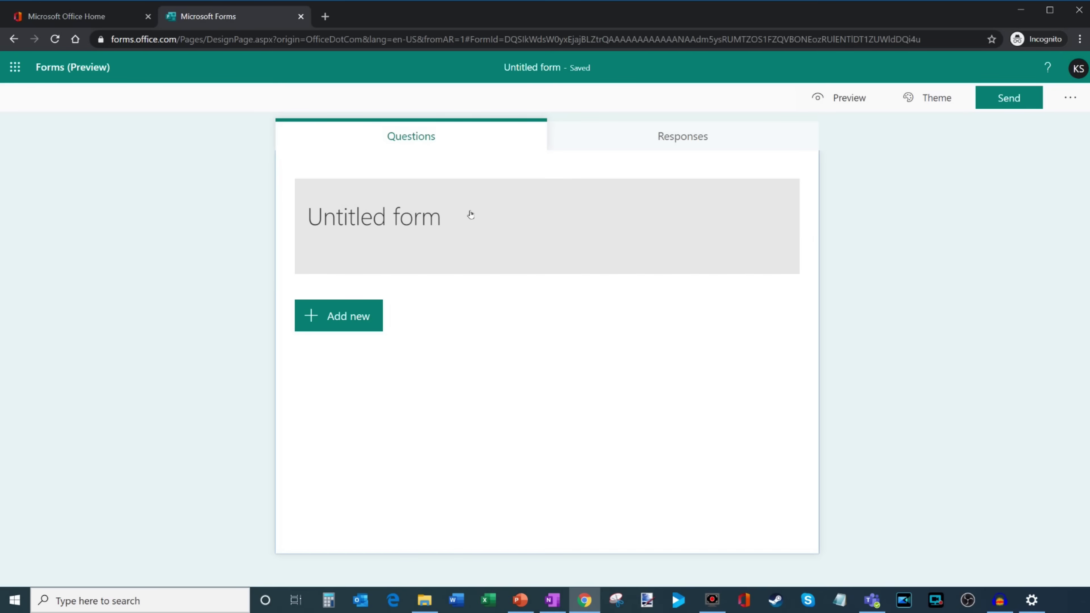
pyautogui.click(426, 216)
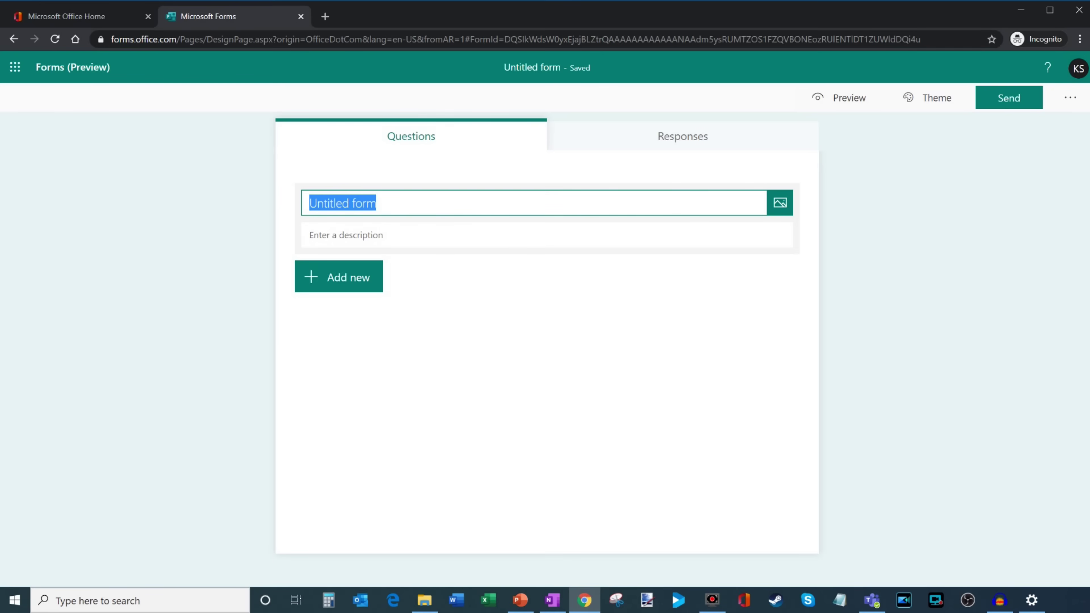
pyautogui.hotkey('alt', 'Tab')
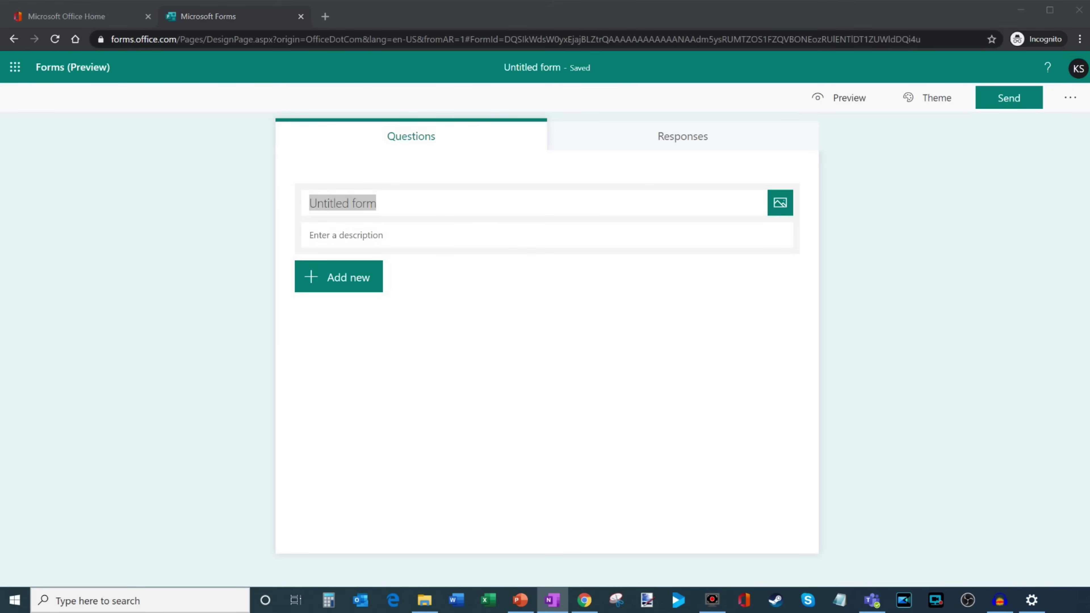
pyautogui.click(382, 196)
pyautogui.click(427, 200)
pyautogui.write("Kevin's Cookie Company Customer Satisfaction Survey")
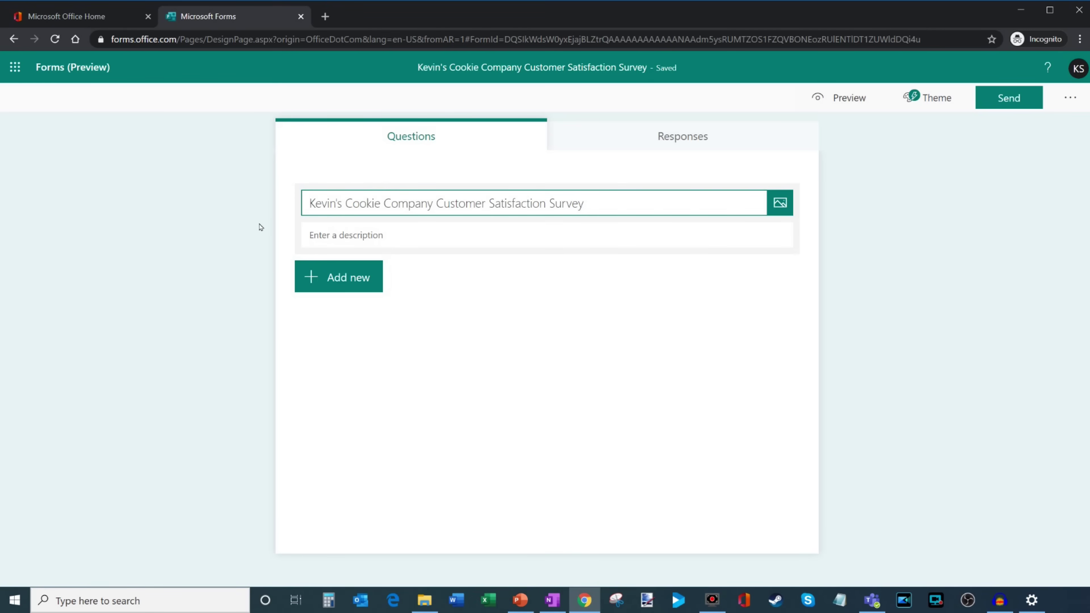
# Search Bing images for "cookie" and add the 4288x2848 picture of cookies on a cooling rack to the form header
pyautogui.click(780, 204)
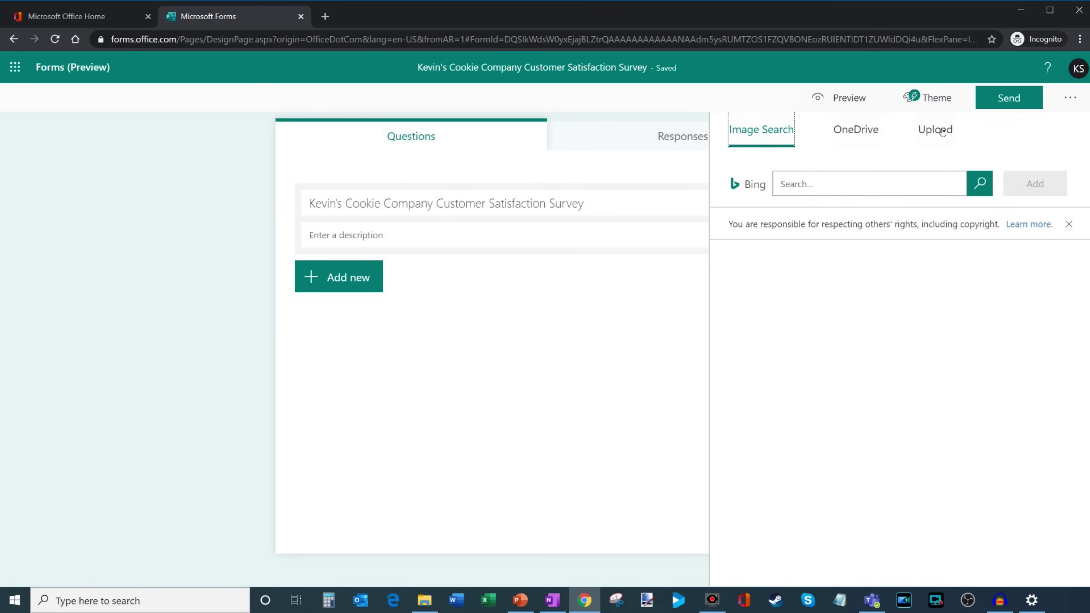
pyautogui.click(856, 184)
pyautogui.write('cookie')
pyautogui.click(978, 184)
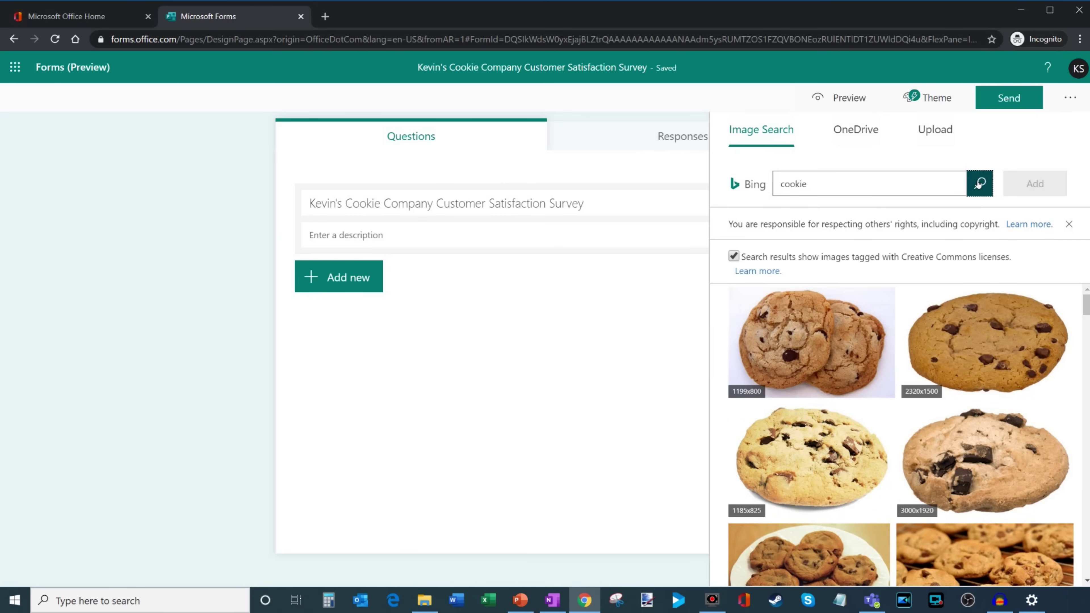
pyautogui.scroll(-3, 992, 349)
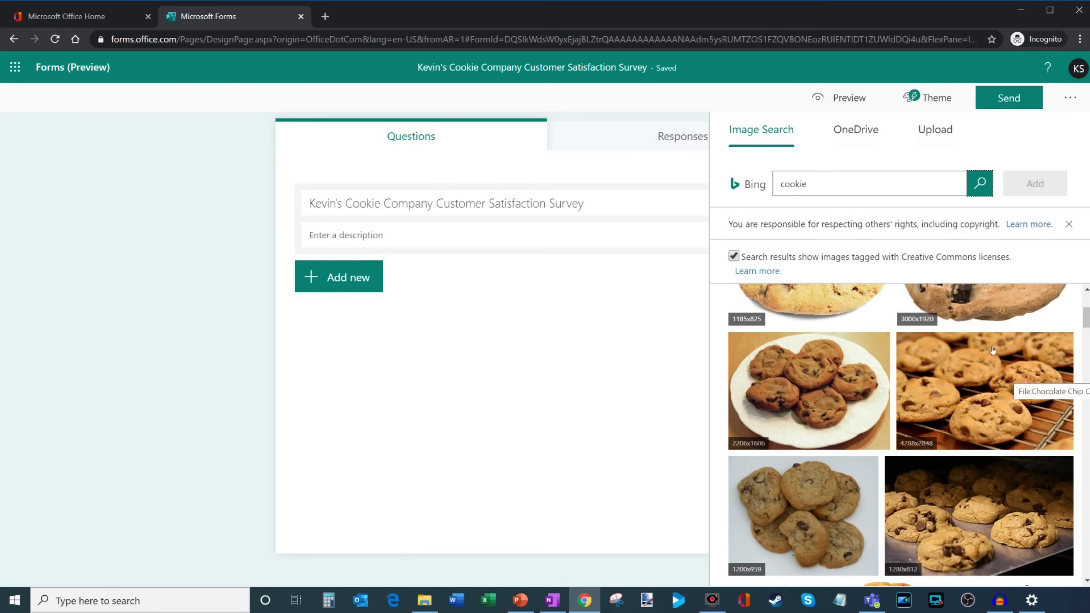
pyautogui.click(978, 378)
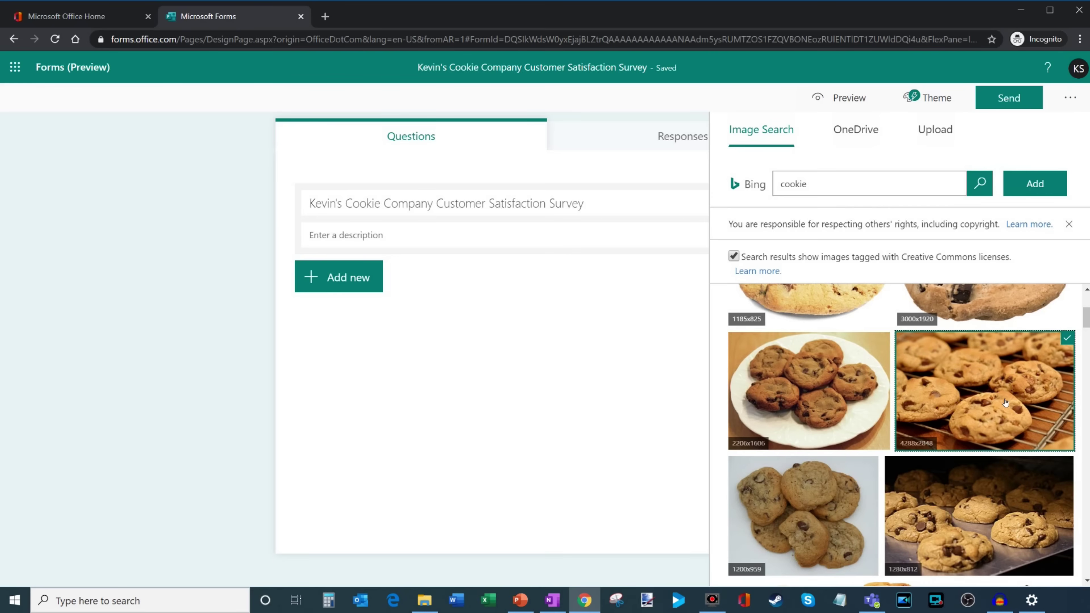
pyautogui.click(1042, 184)
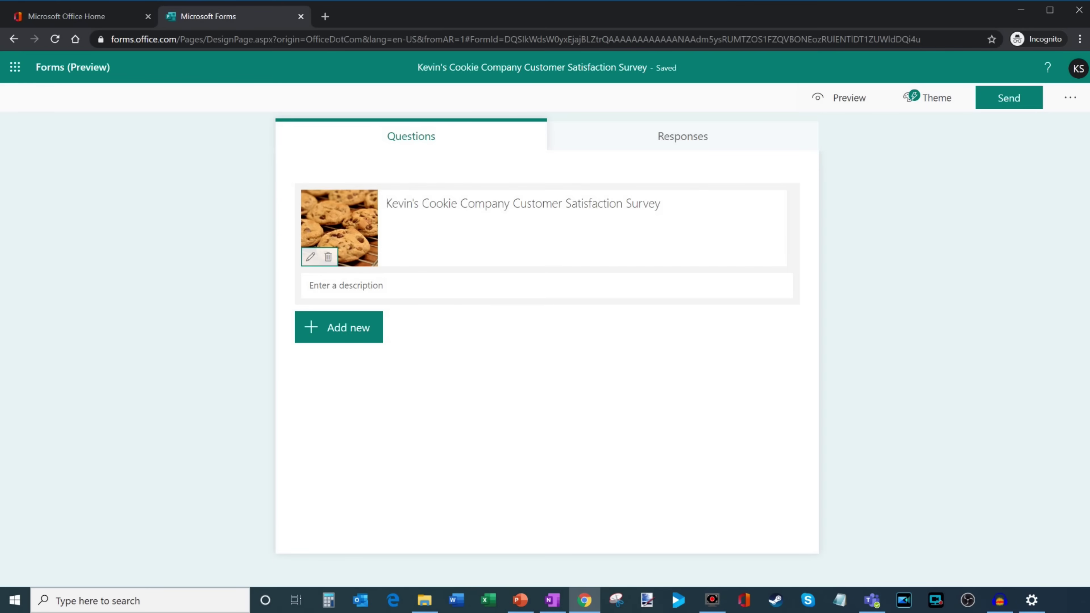
# Set the form description to "Help us improve our company and get a free cookie"
pyautogui.hotkey('alt', 'Tab')
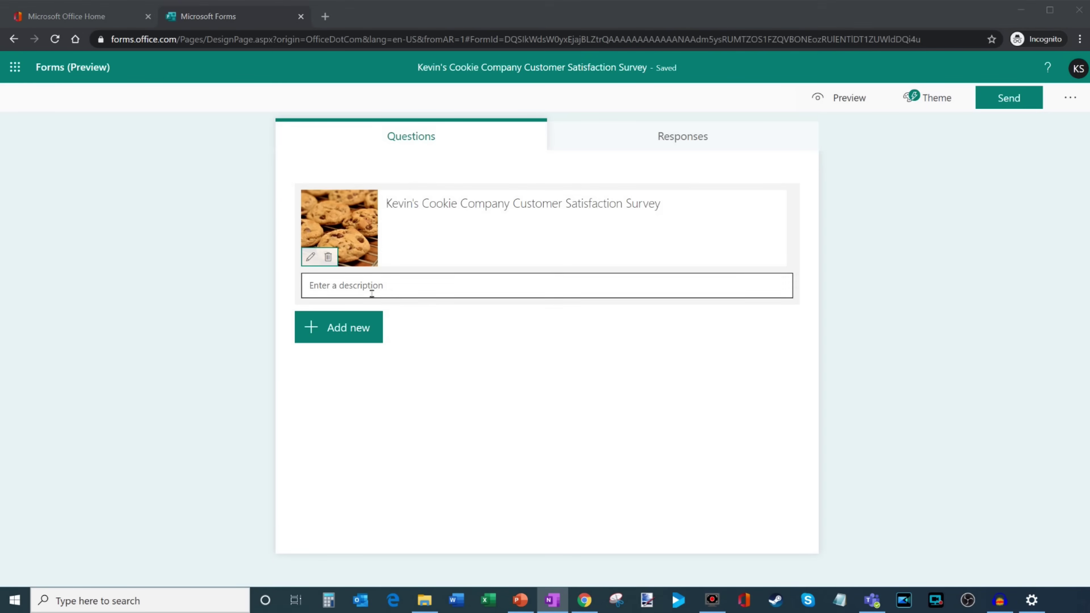
pyautogui.click(417, 292)
pyautogui.write('Help us improve our company and get a free cookie')
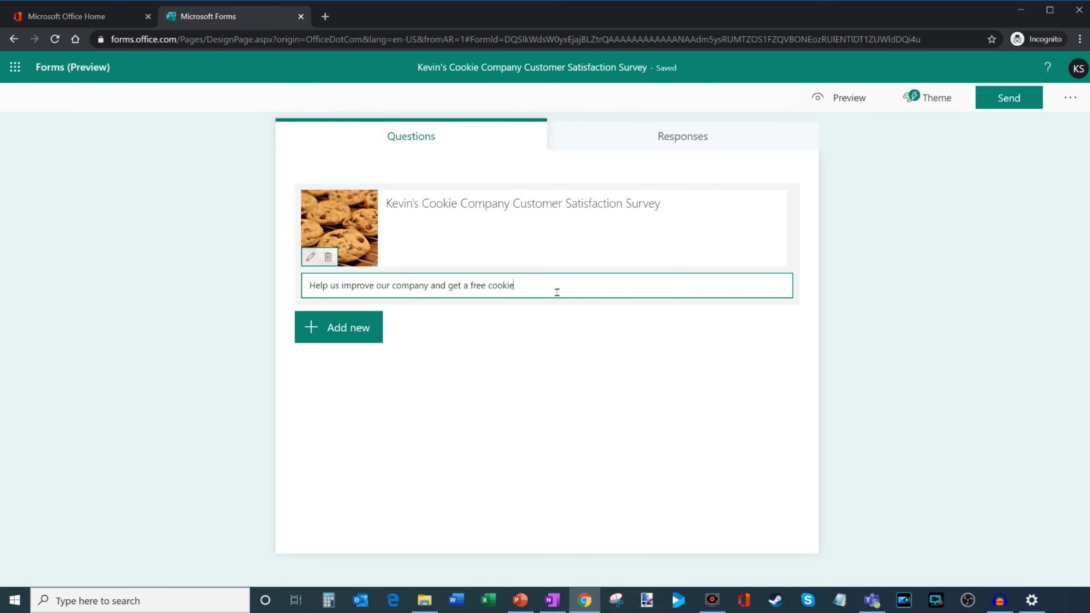
# Extend the form description to read "Help us improve our company and get a free cookie in return"
pyautogui.write('im return')
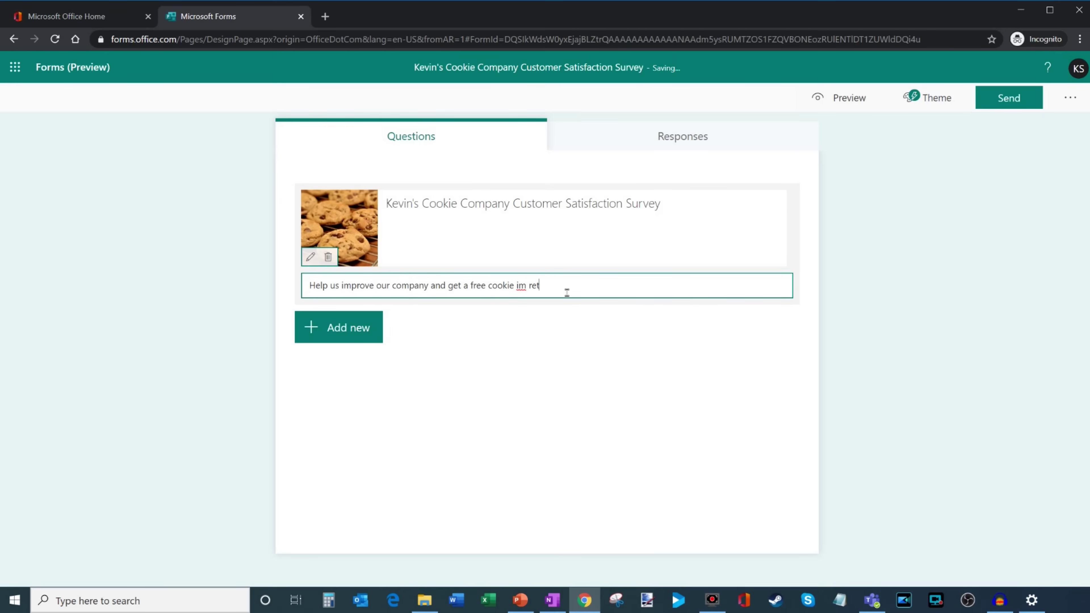
pyautogui.click(198, 283)
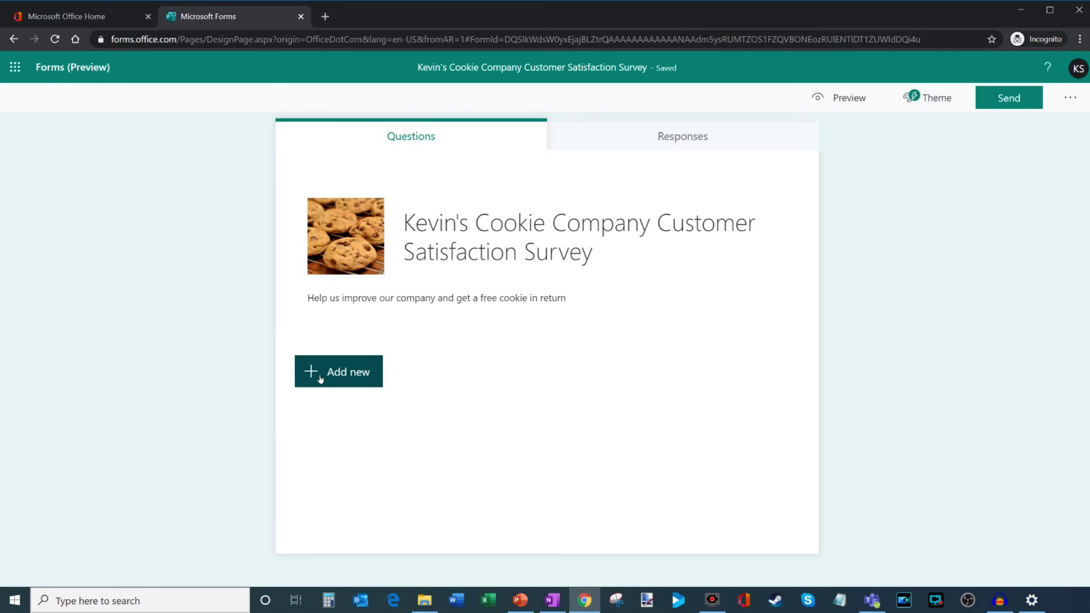
# Add a Rating question reading "How satisfied were you with your visit to the Kevin Cookie Company?"
pyautogui.click(348, 374)
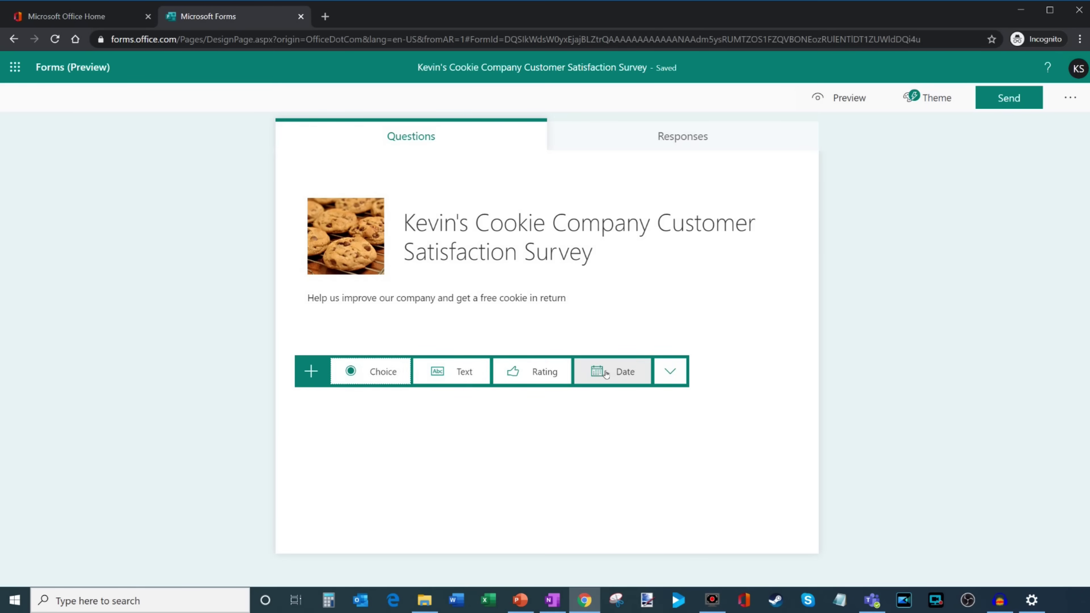
pyautogui.click(663, 376)
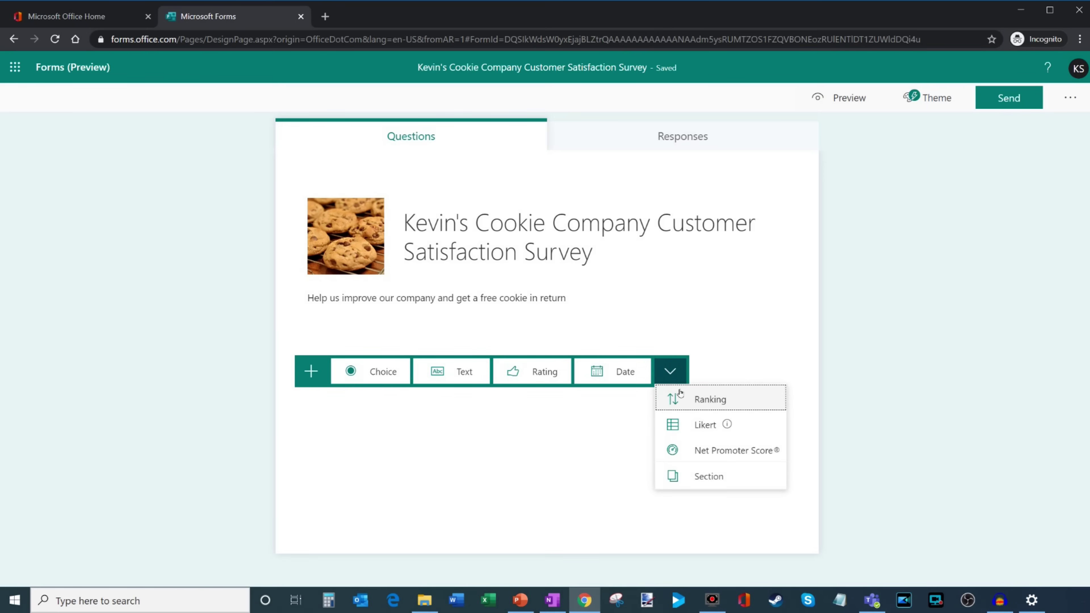
pyautogui.moveTo(745, 419)
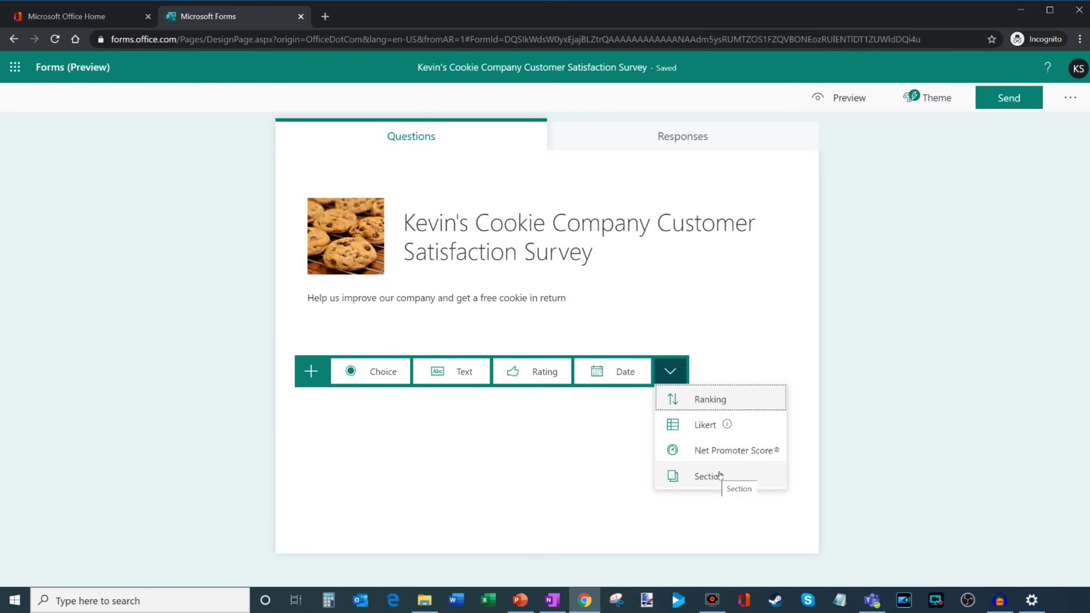
pyautogui.click(865, 359)
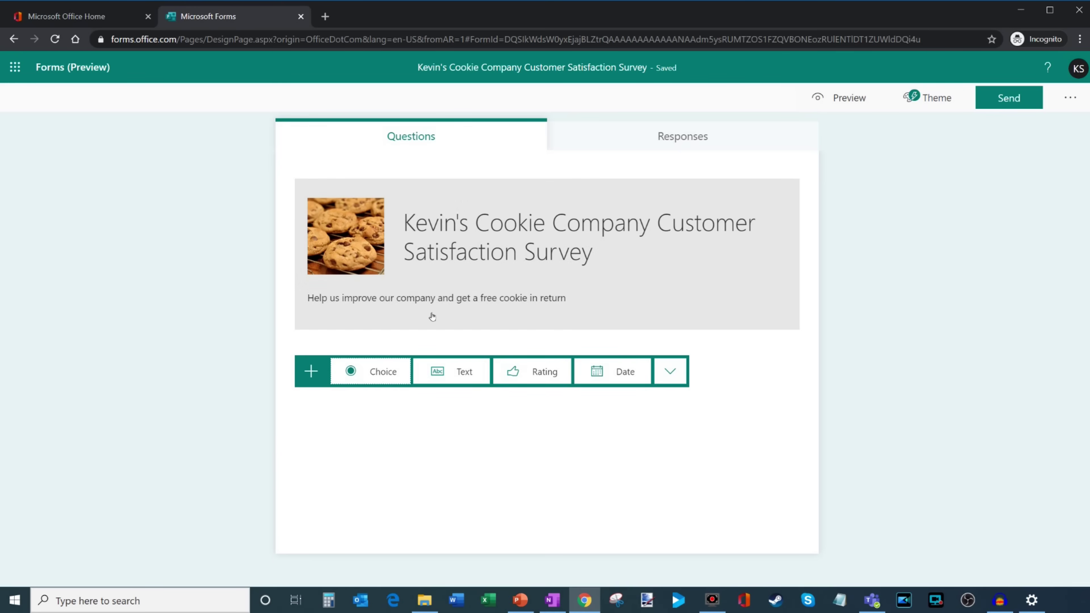
pyautogui.click(535, 371)
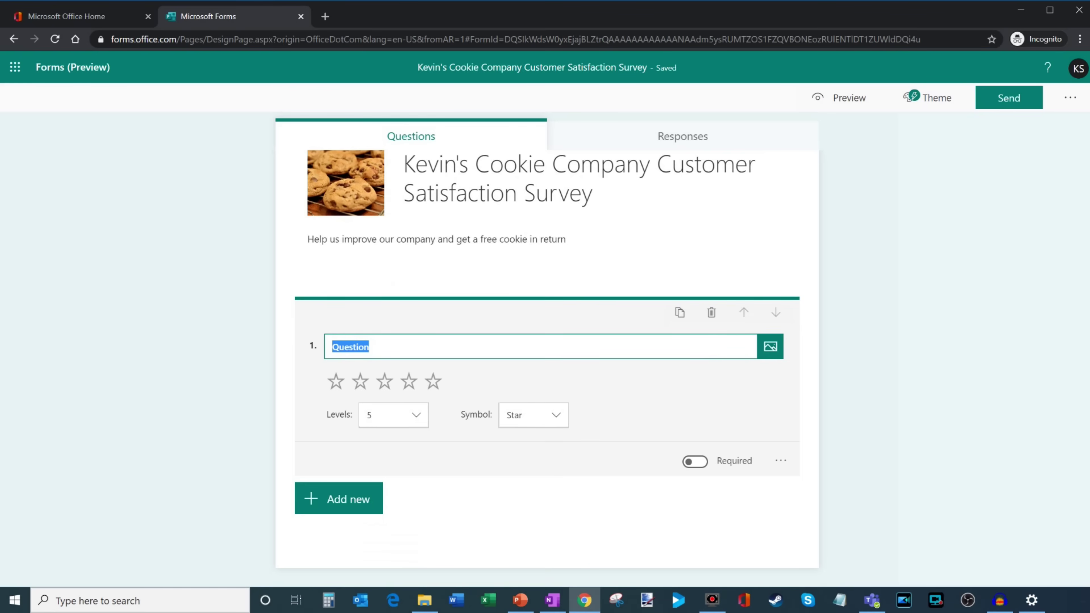
pyautogui.click(376, 345)
pyautogui.hotkey('ctrl', 'a')
pyautogui.write('How satisfied were you with your visit to the Kevin Cookie Company?')
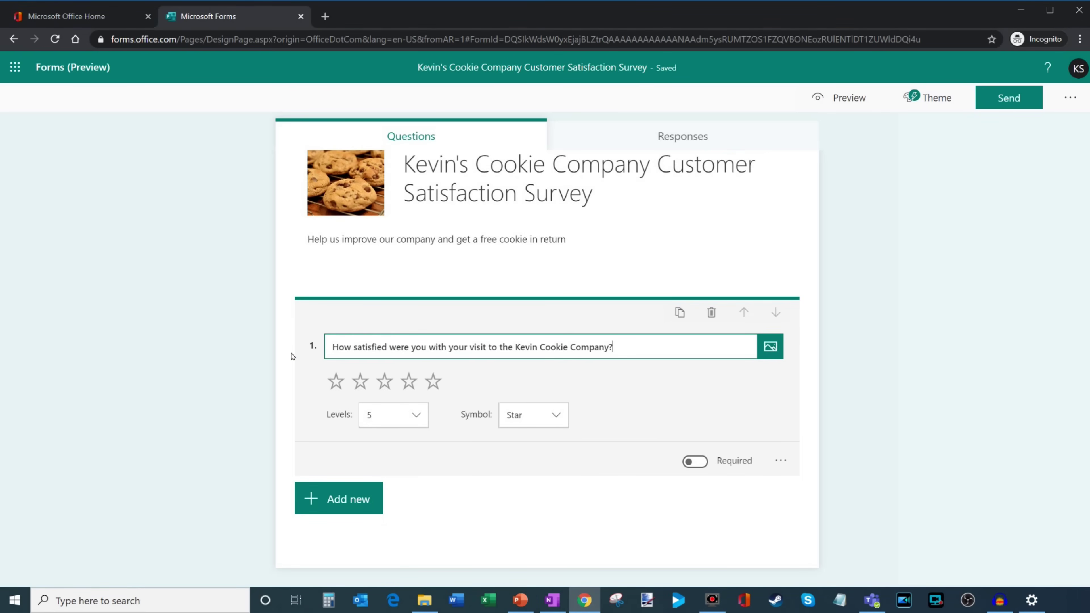
# Check the rating scale choices for question 1 and choose 5 levels with the Star symbol
pyautogui.click(416, 415)
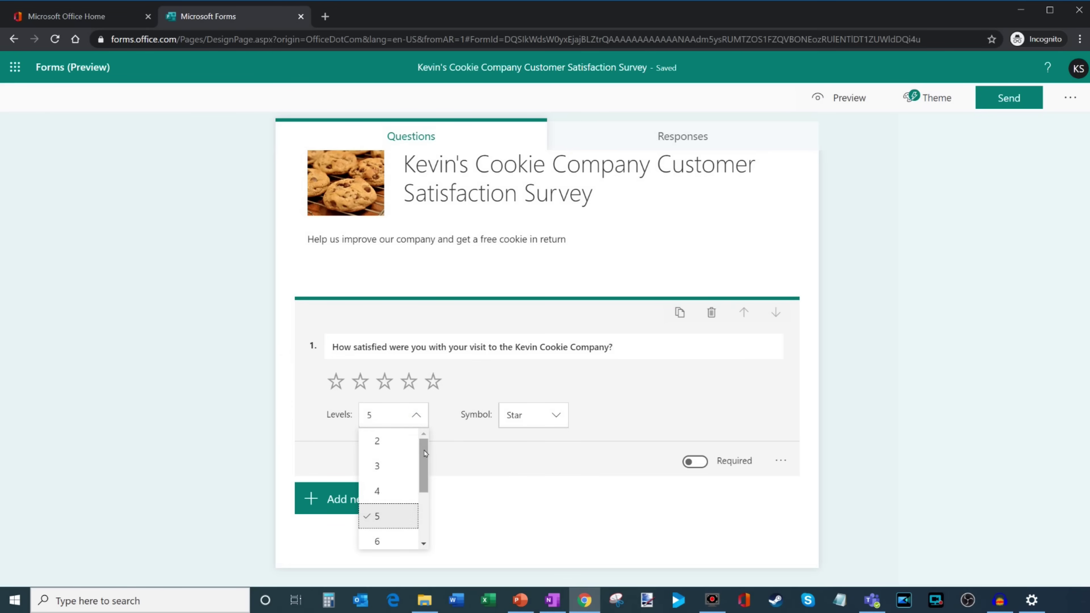
pyautogui.moveTo(424, 453); pyautogui.dragTo(423, 540)
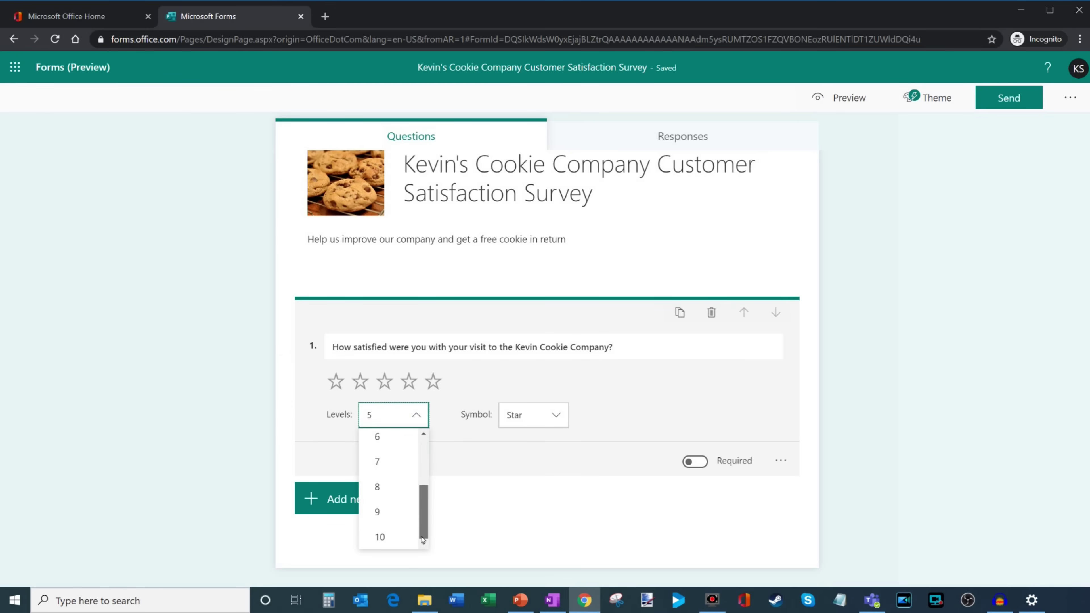
pyautogui.moveTo(423, 495); pyautogui.dragTo(426, 429)
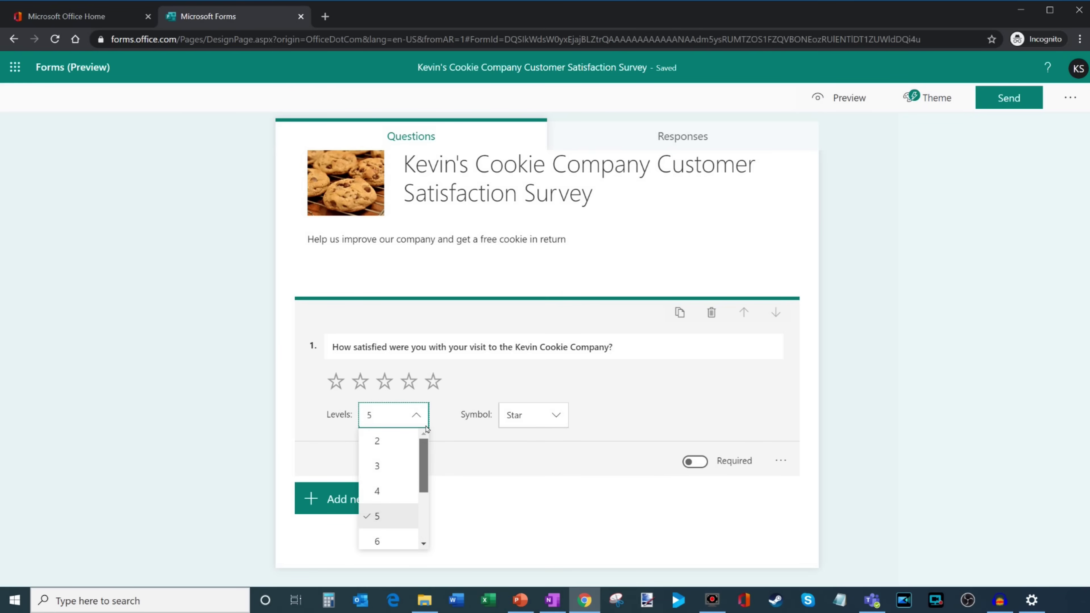
pyautogui.click(401, 511)
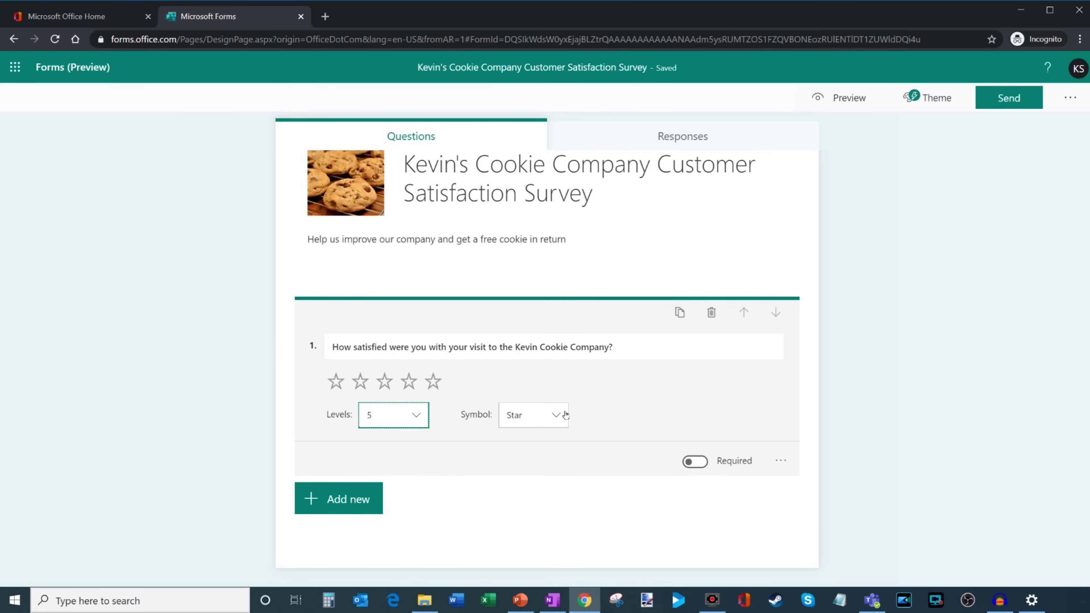
pyautogui.click(556, 415)
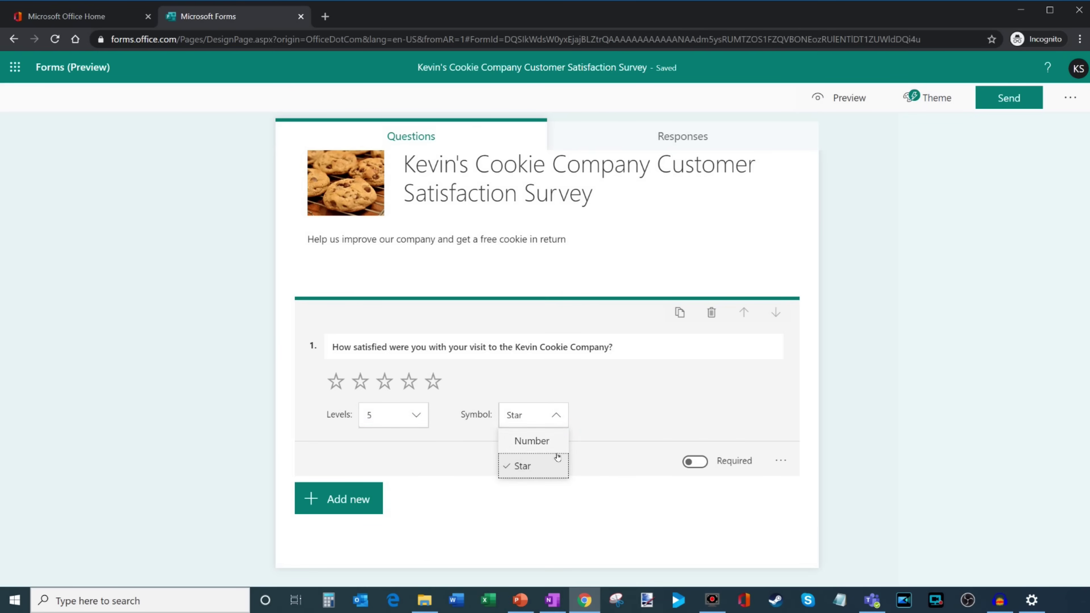
pyautogui.click(556, 469)
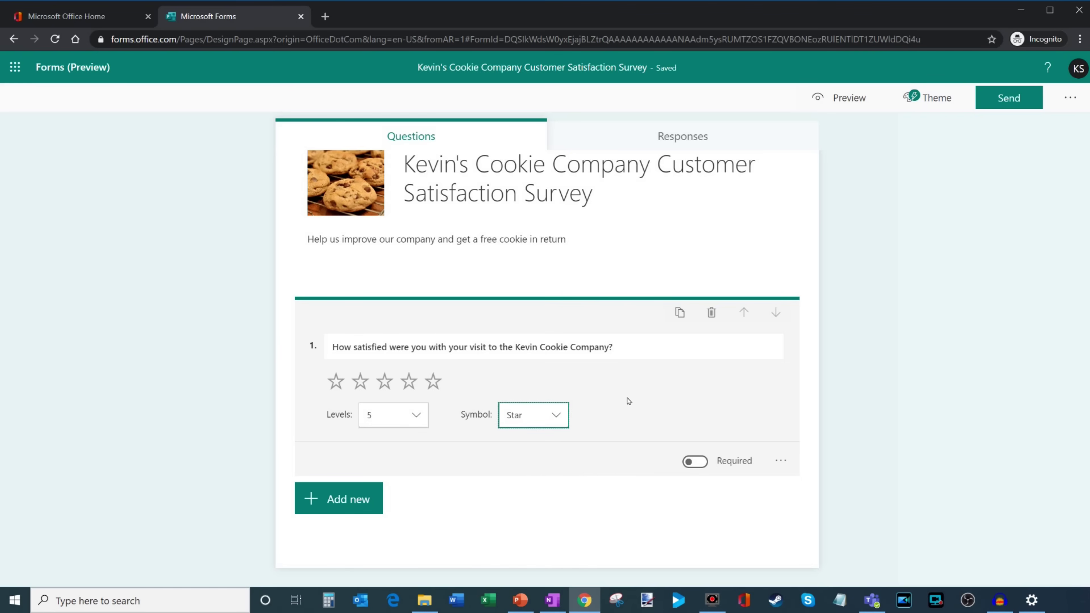
# Make the satisfaction rating question required, view its additional settings, and leave question editing
pyautogui.click(695, 462)
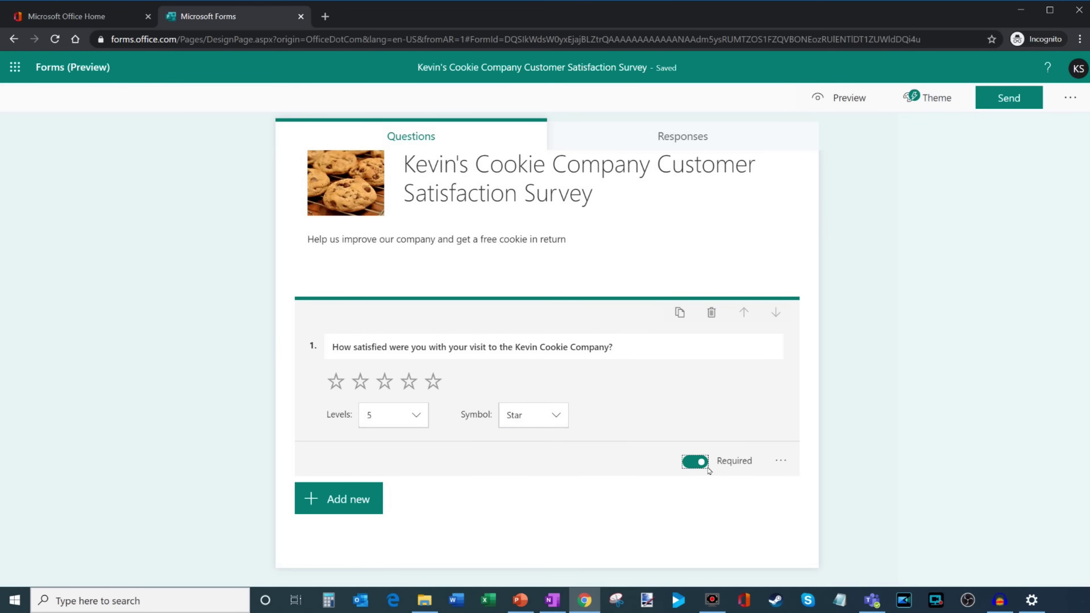
pyautogui.click(780, 461)
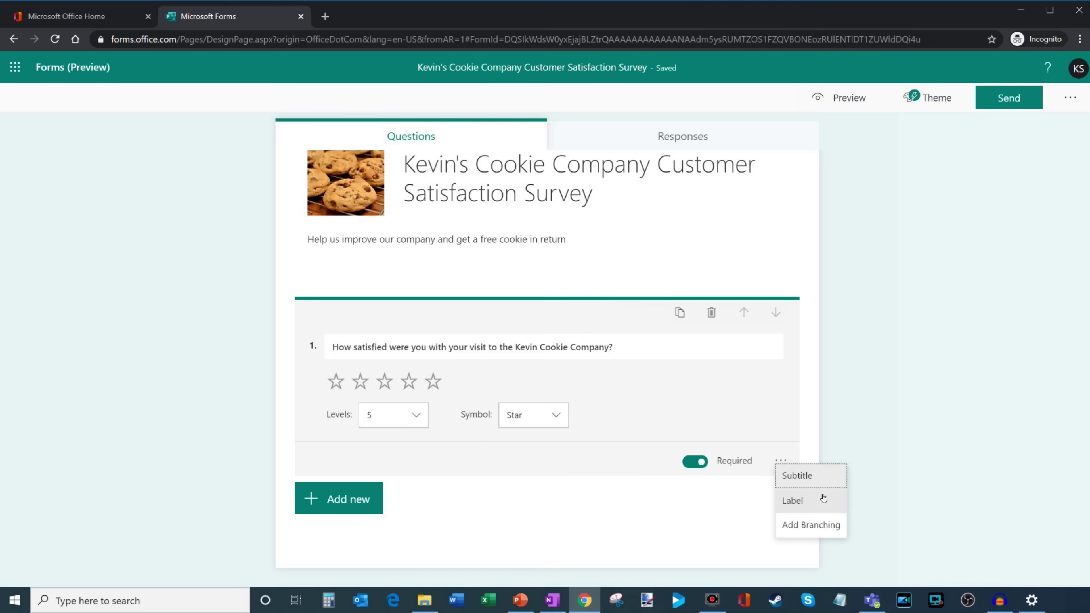
pyautogui.click(849, 391)
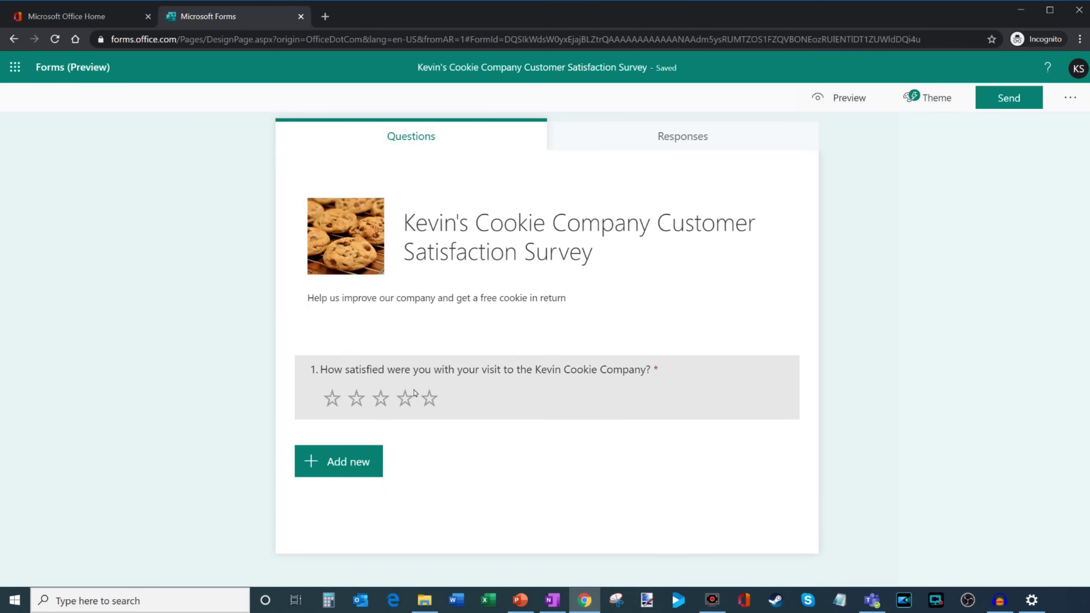
# Add a Text question reading "What location did you visit?" and dismiss the branching tip
pyautogui.click(352, 461)
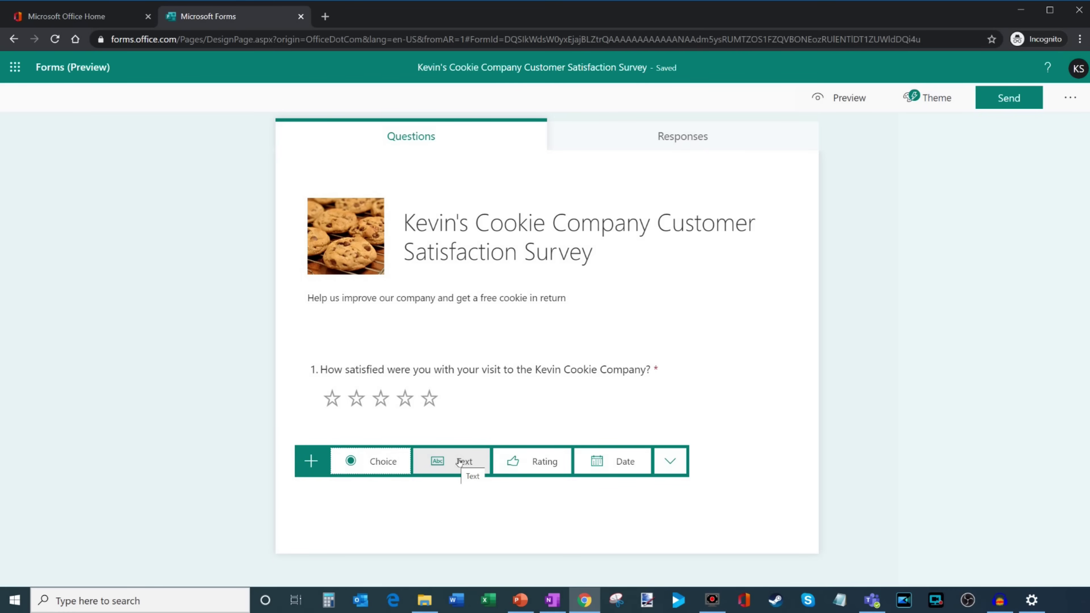
pyautogui.click(458, 461)
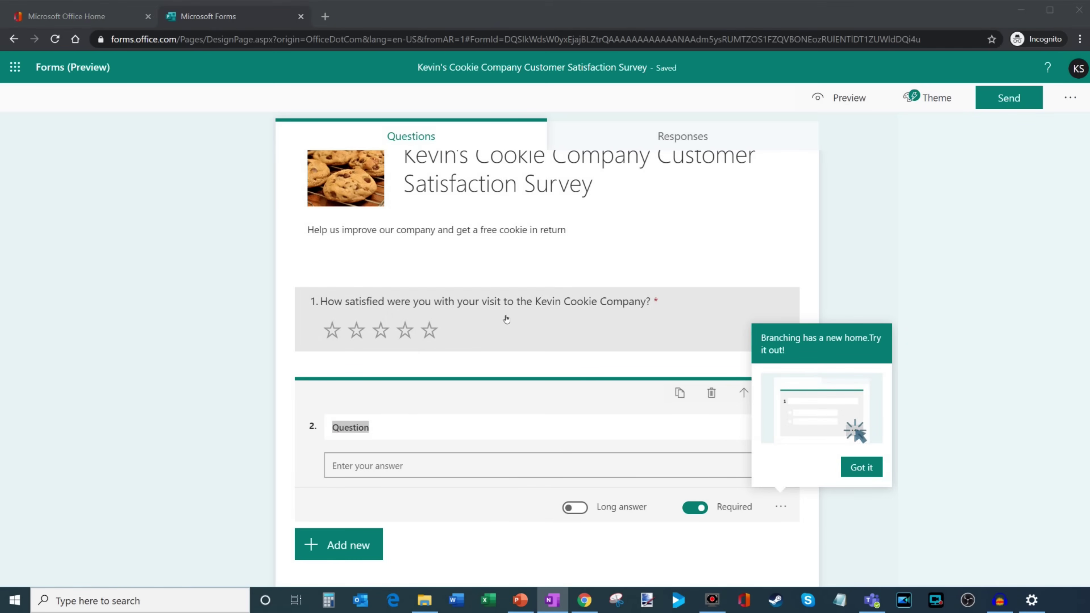
pyautogui.click(404, 426)
pyautogui.write('What location did you visit?')
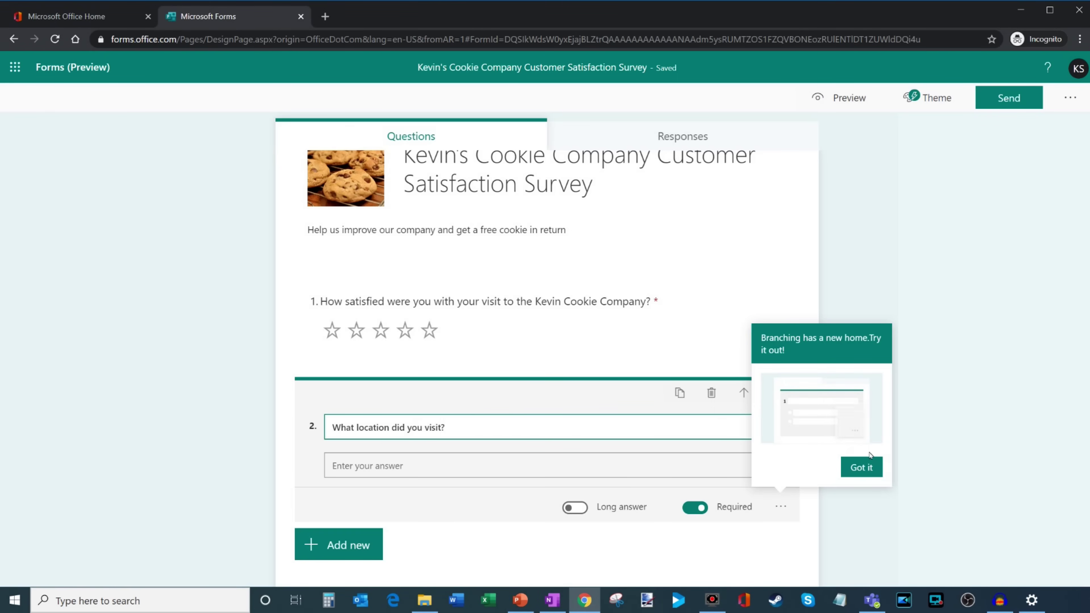
pyautogui.click(867, 466)
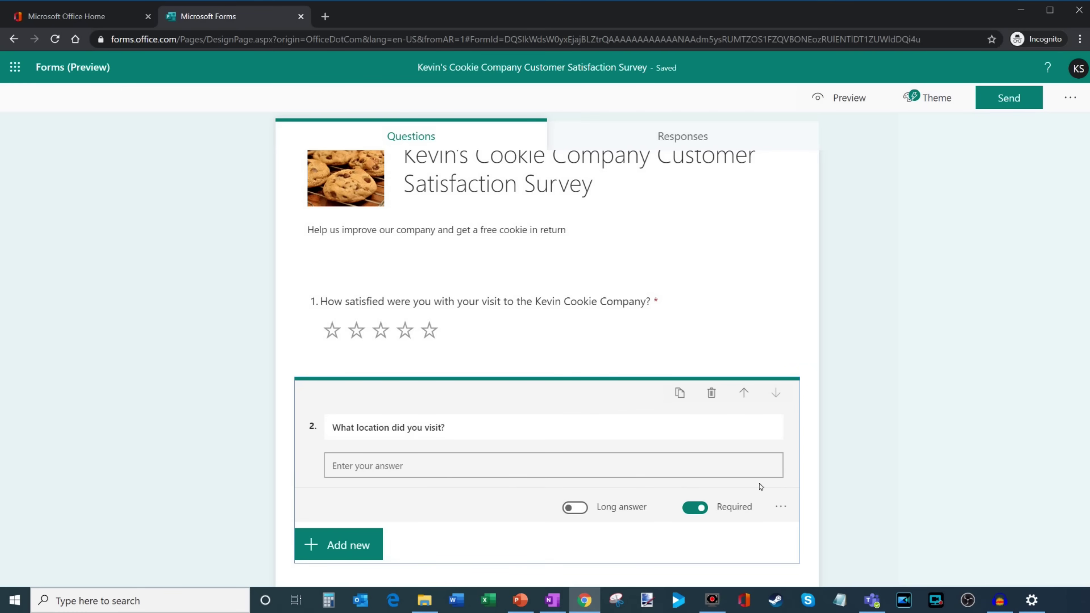
# Add a Date question reading "When did you visit the Kevin Cookie Company?"
pyautogui.click(402, 545)
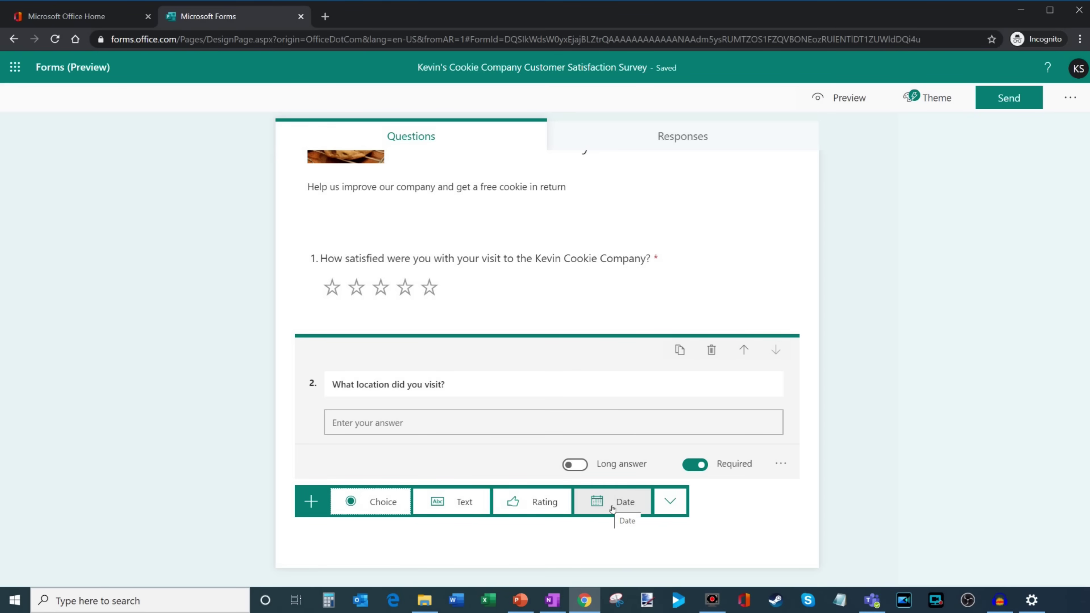
pyautogui.click(611, 508)
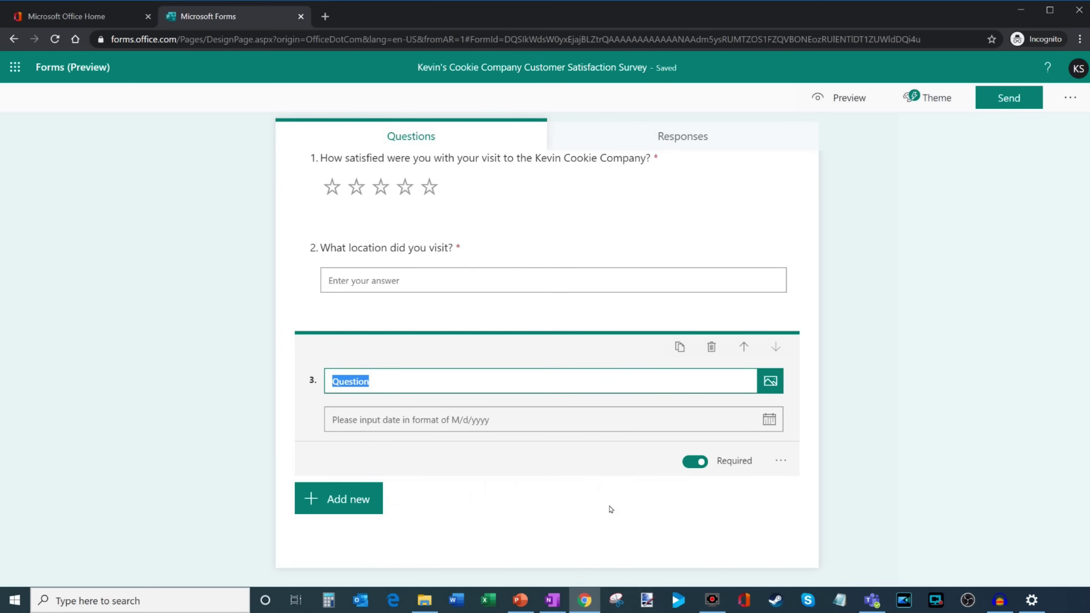
pyautogui.write('When')
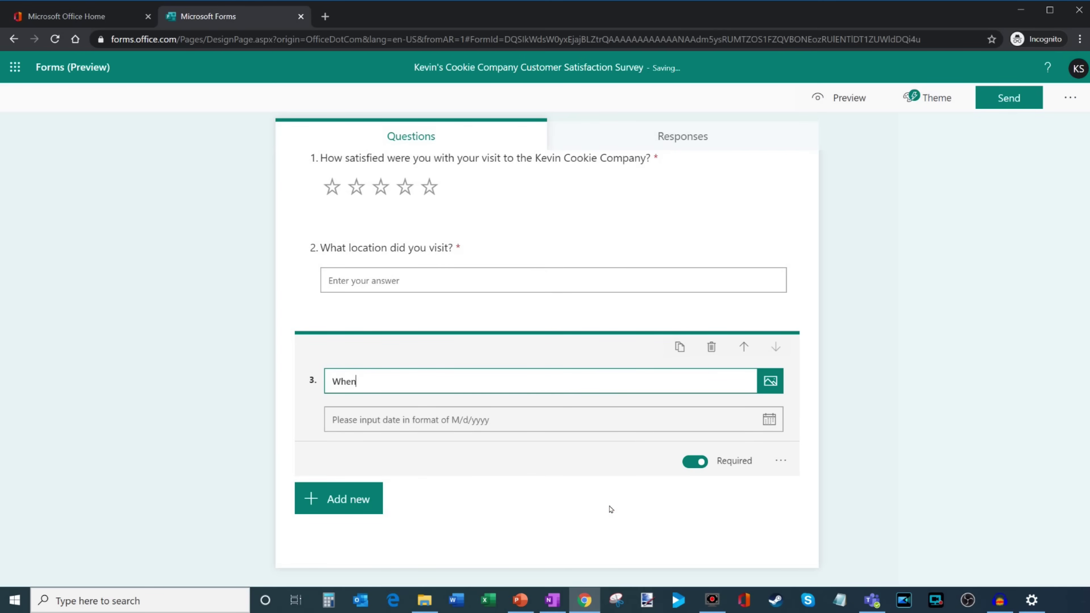
pyautogui.write(' did you visit the Kevin Cookie Company?')
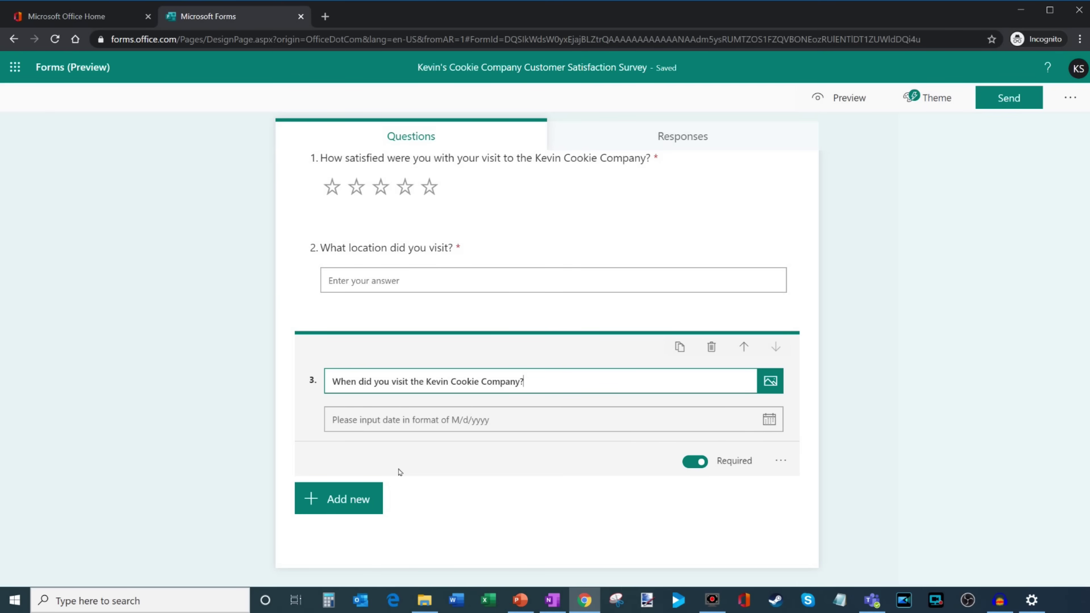
# Add a Text question reading "Do you have any other feedback for us? We're always looking to improve!"
pyautogui.click(360, 503)
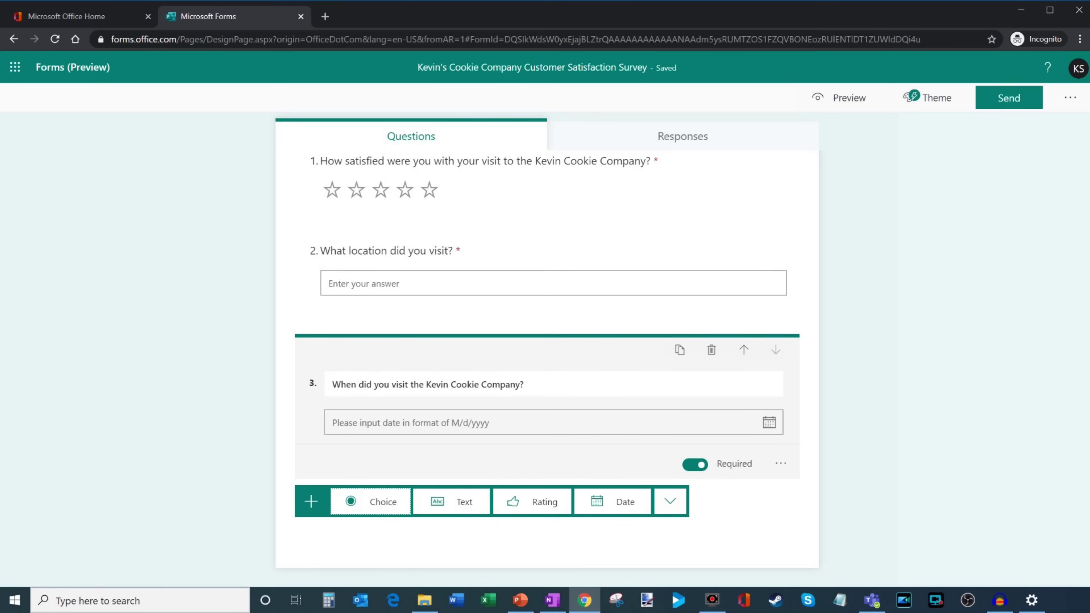
pyautogui.hotkey('alt', 'Tab')
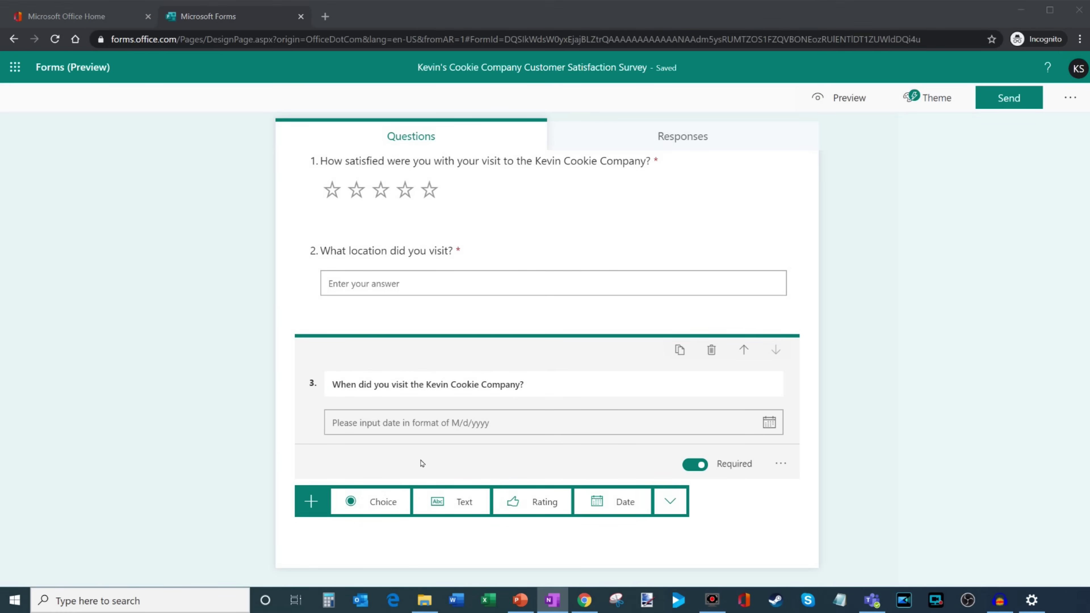
pyautogui.click(453, 506)
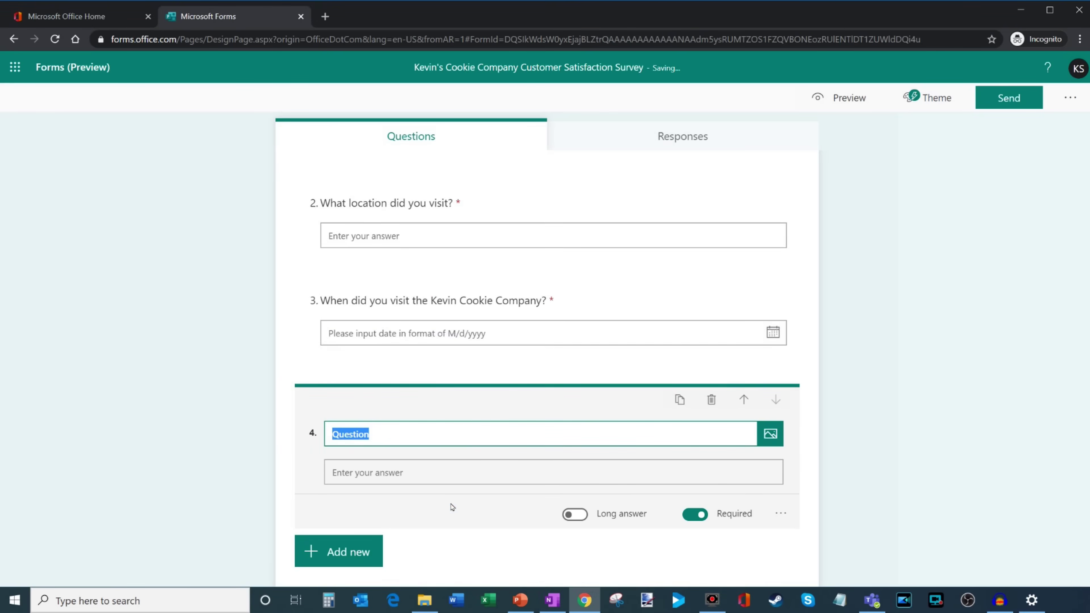
pyautogui.write("Do you have any other feedback for us? We're always looking to improve!")
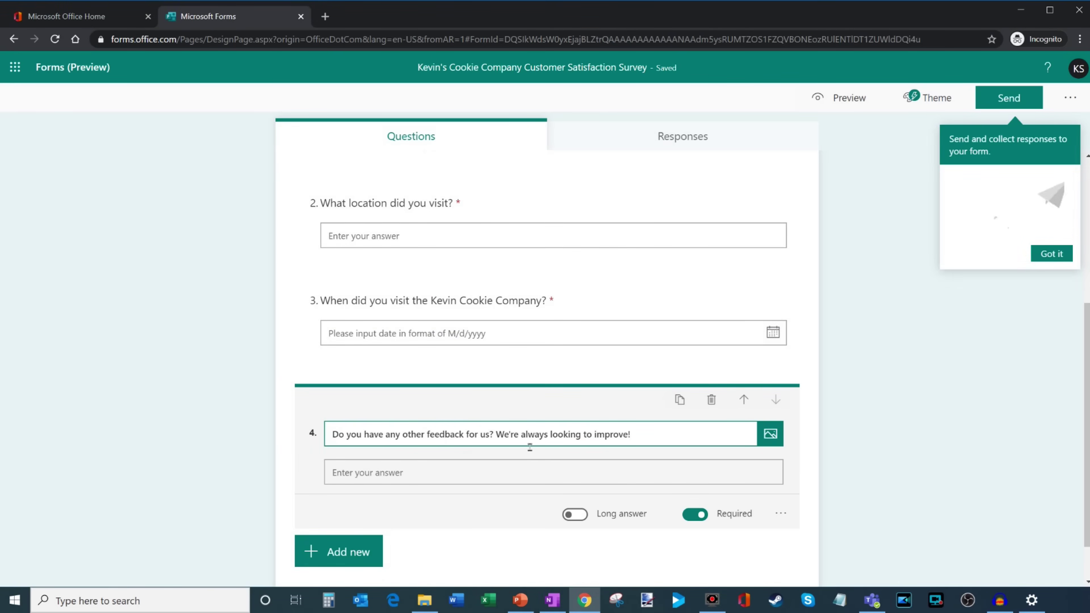
pyautogui.click(770, 434)
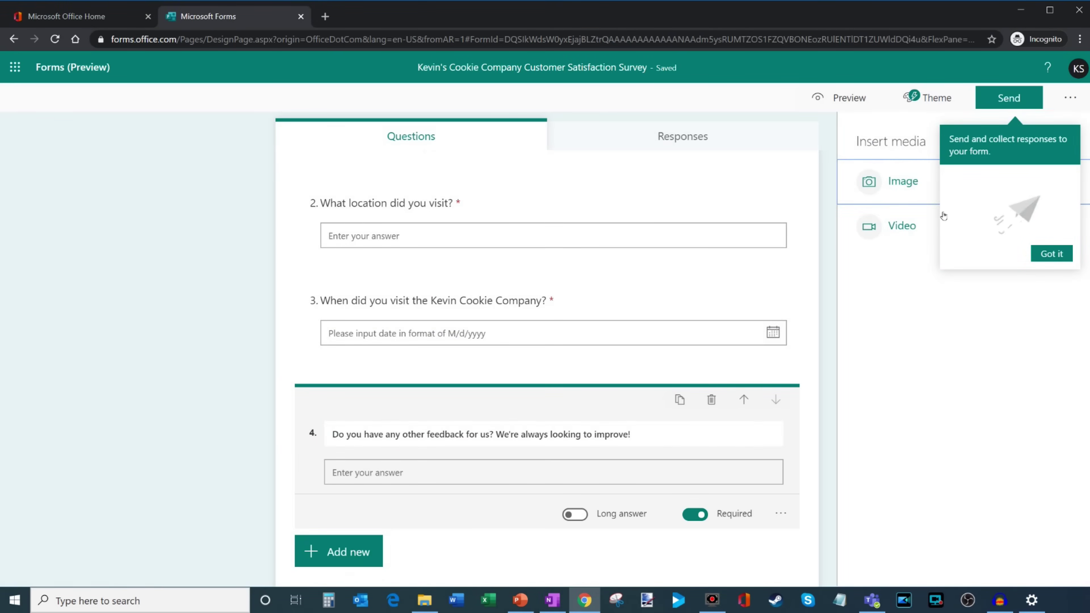
pyautogui.click(1051, 253)
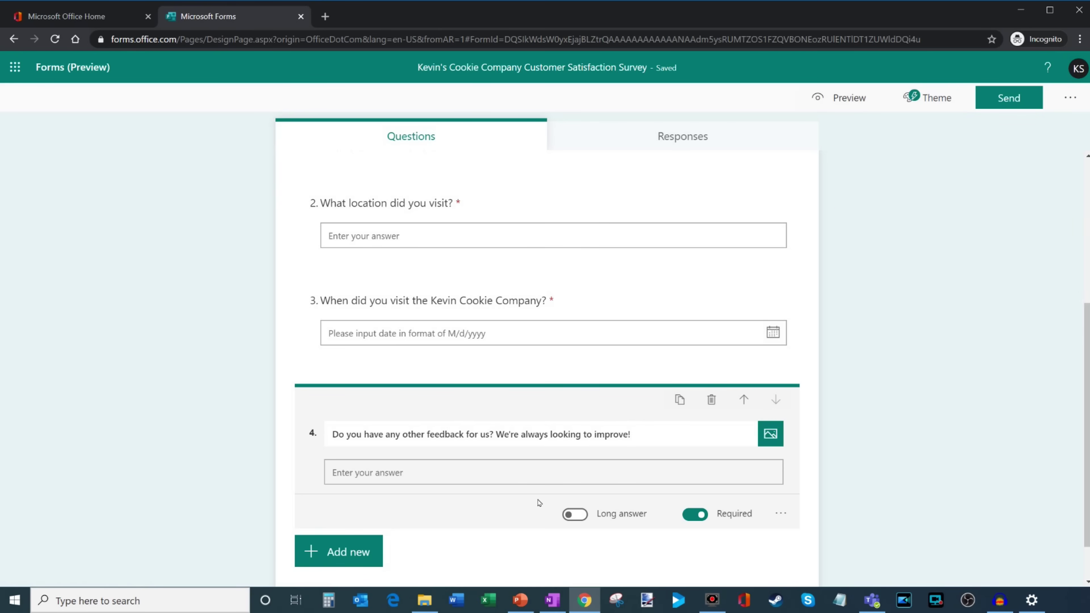
pyautogui.click(771, 434)
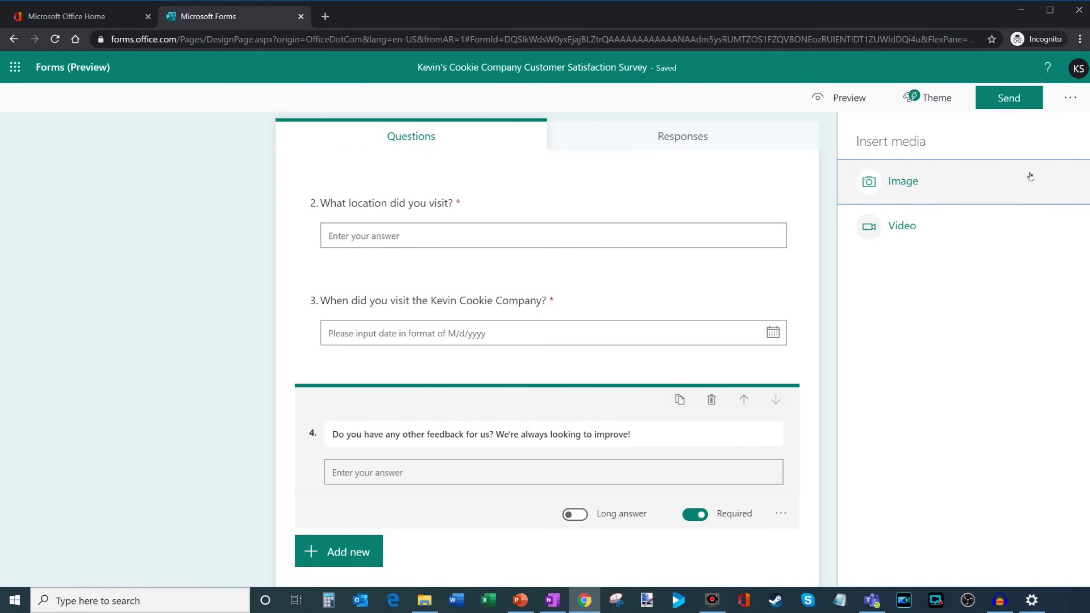
pyautogui.click(1005, 184)
pyautogui.click(572, 214)
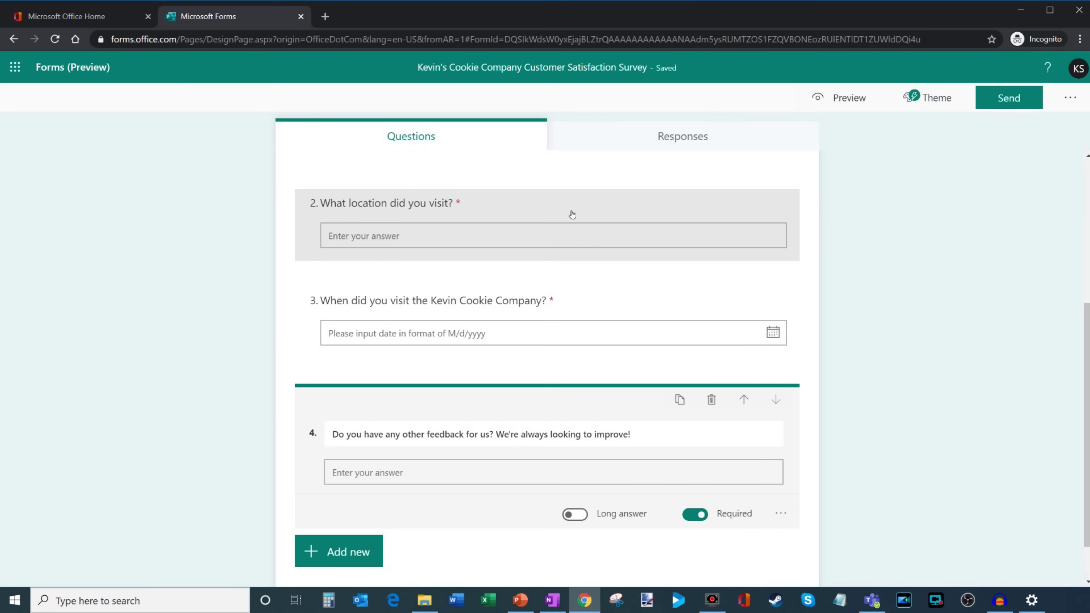
# Add an image to the feedback question by searching Bing for "smiley face" and inserting the 600x600 yellow smiley
pyautogui.click(770, 433)
pyautogui.click(770, 434)
pyautogui.click(913, 177)
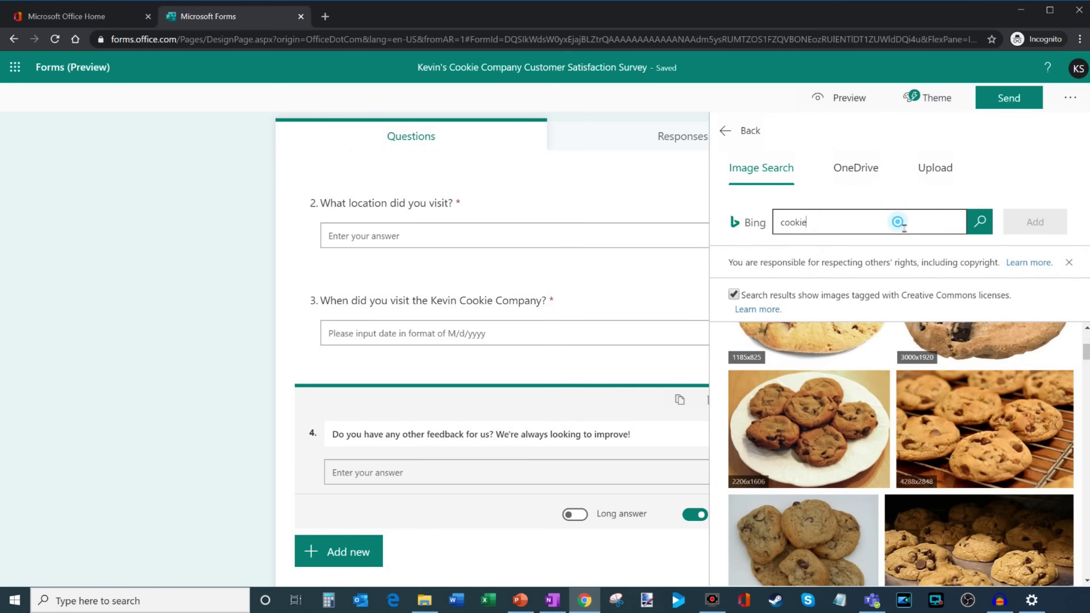
pyautogui.doubleClick(915, 224)
pyautogui.write('smiley face')
pyautogui.press('Return')
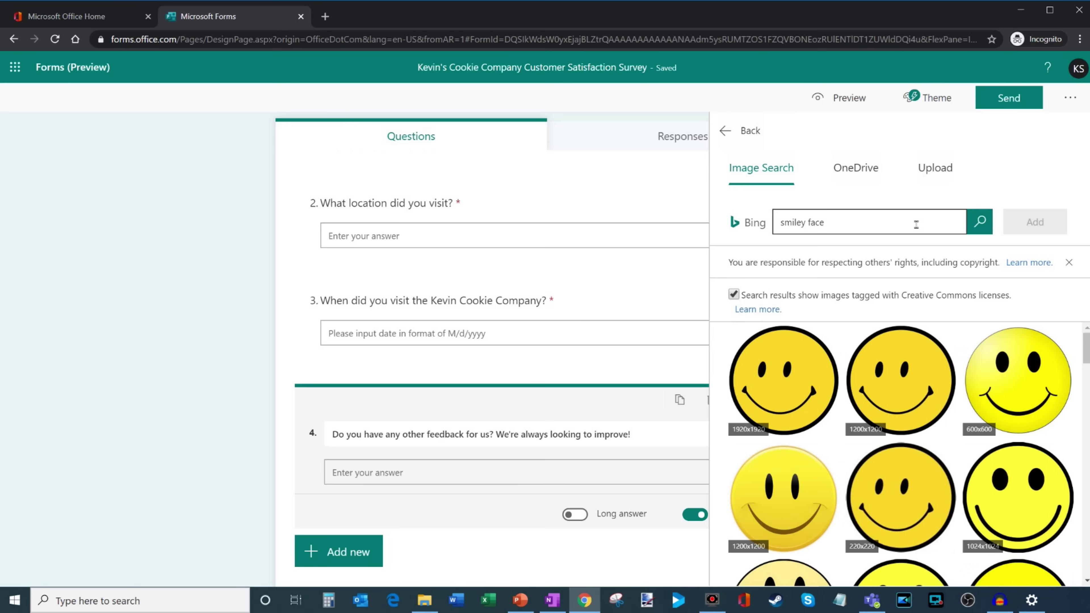
pyautogui.click(1022, 370)
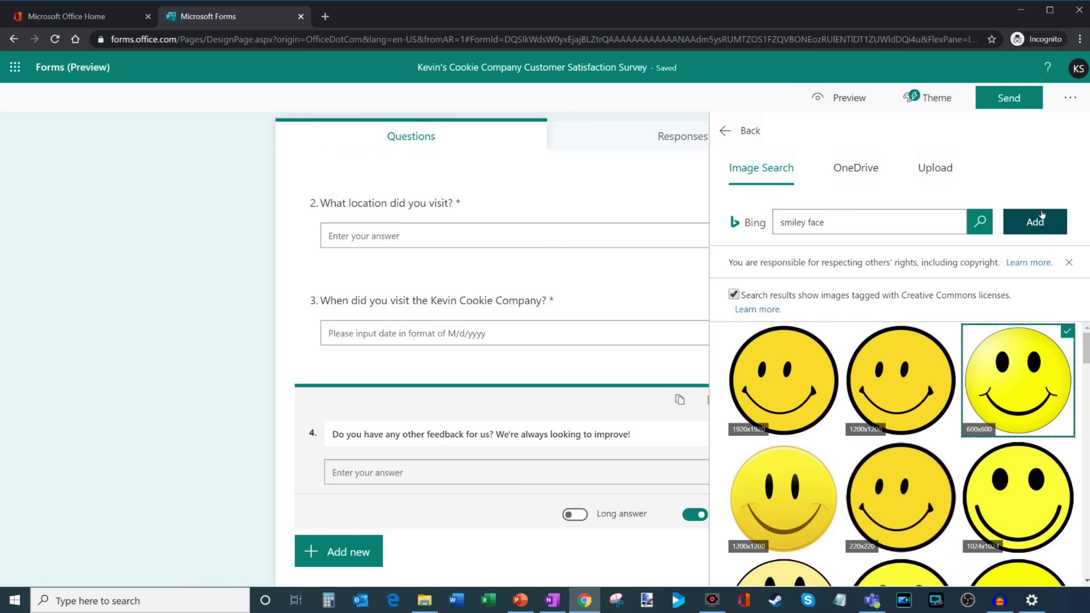
pyautogui.click(1037, 218)
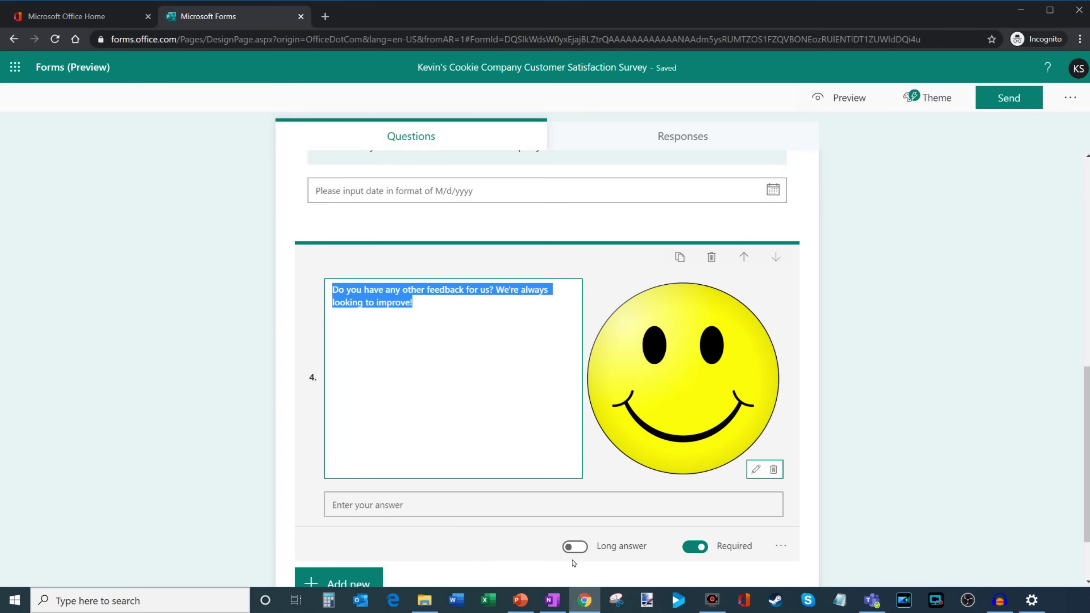
# Allow a long answer for the feedback question and make it optional
pyautogui.click(580, 550)
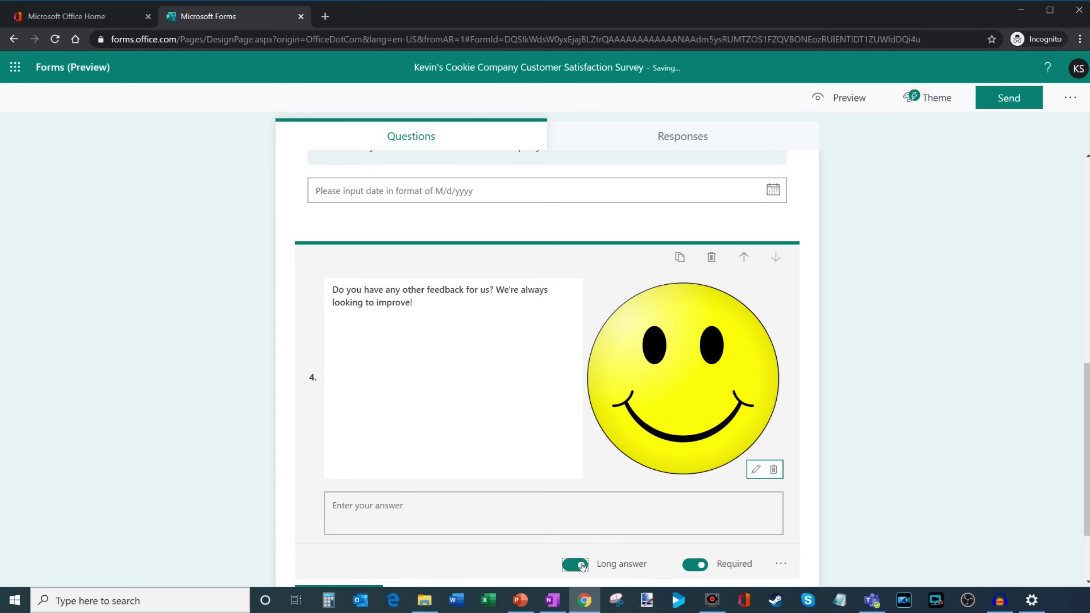
pyautogui.scroll(-2, 687, 489)
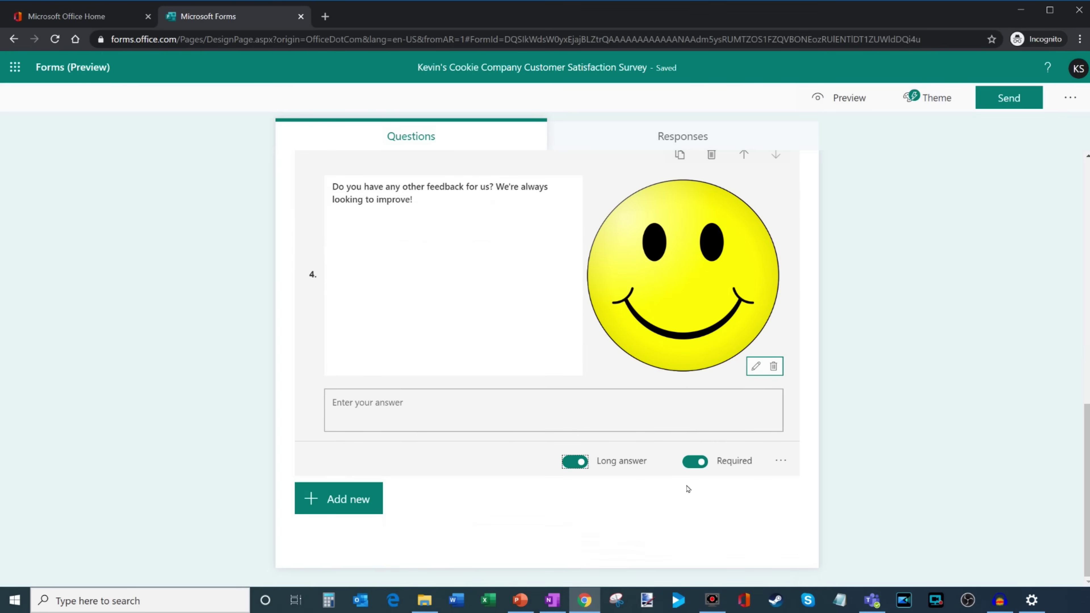
pyautogui.click(696, 462)
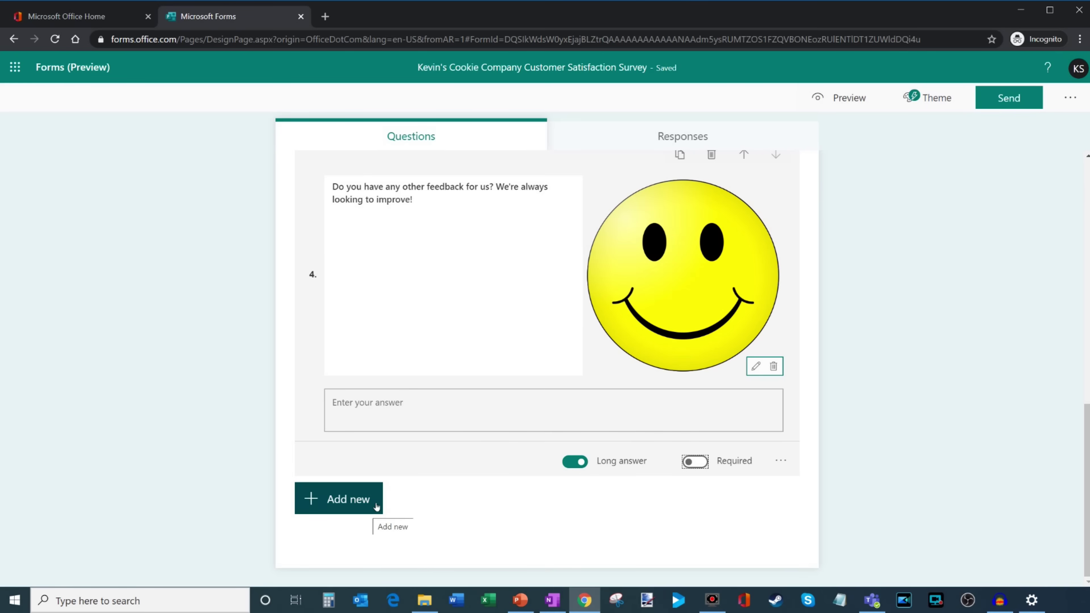
# Add a Net Promoter Score question after the feedback question, keeping its suggested wording
pyautogui.click(371, 512)
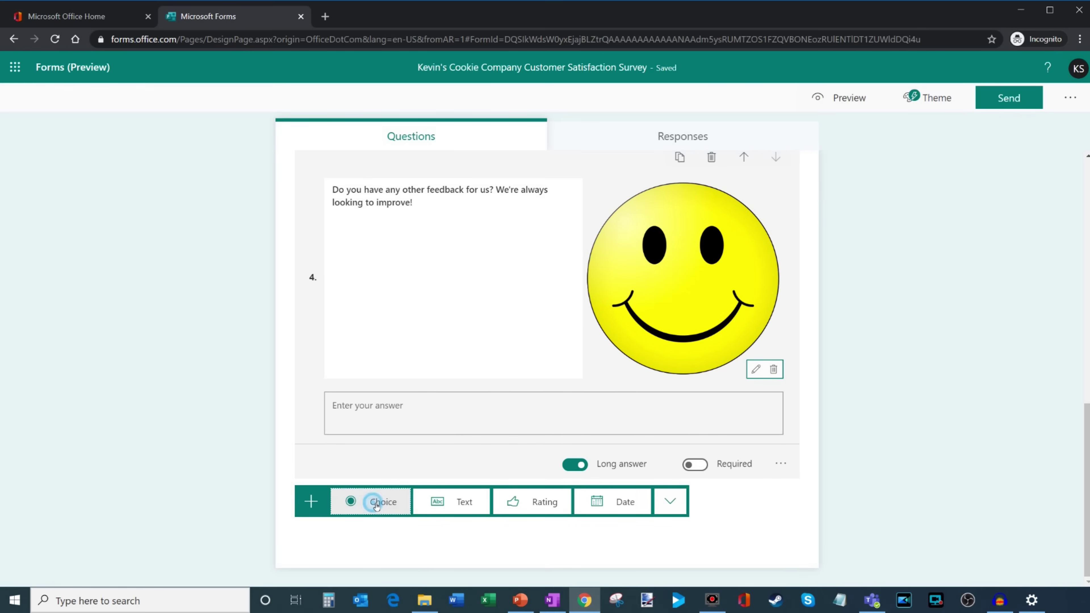
pyautogui.click(670, 501)
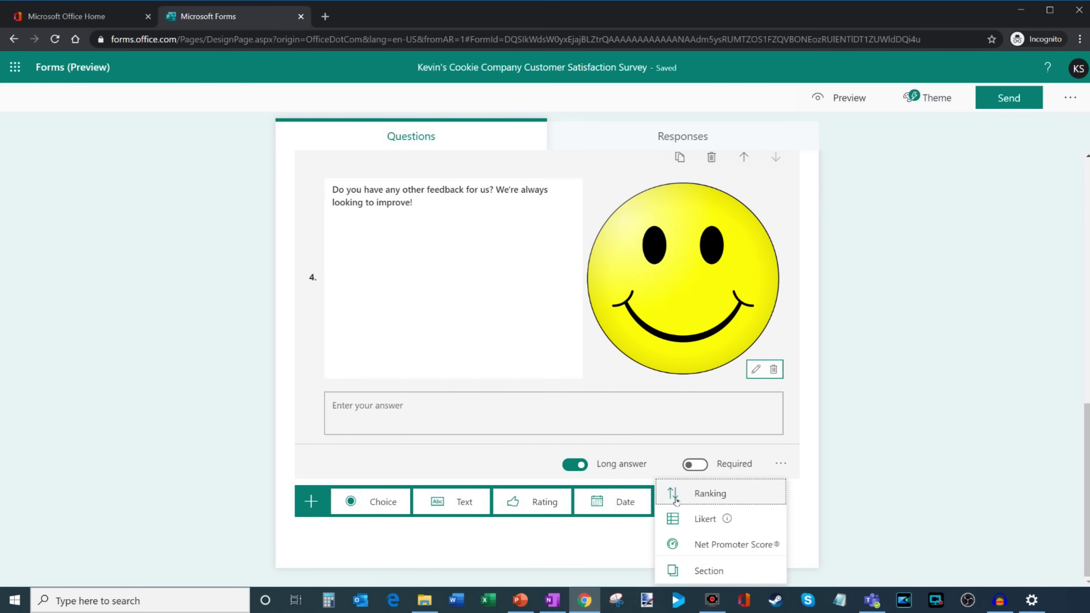
pyautogui.click(753, 546)
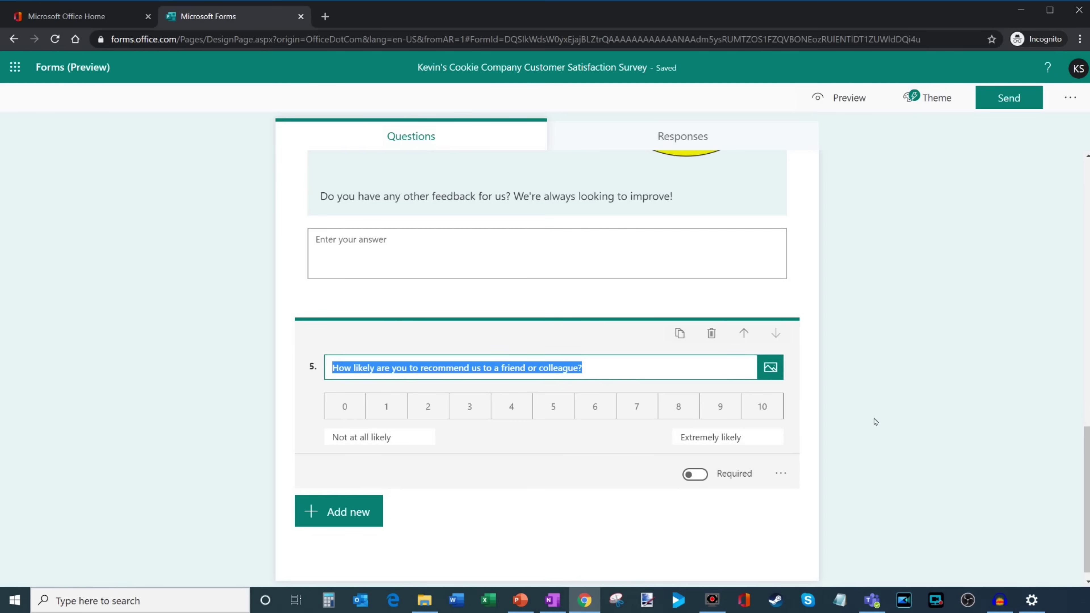
# Move the recommendation question up one place and back down to the end, and leave question editing
pyautogui.click(748, 332)
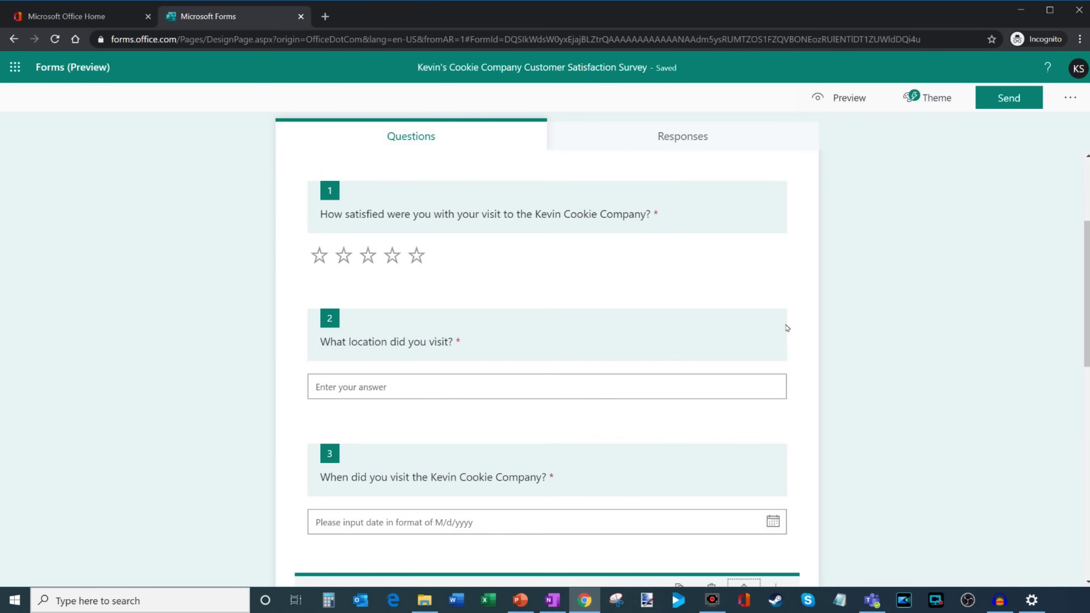
pyautogui.scroll(3, 780, 262)
pyautogui.click(775, 269)
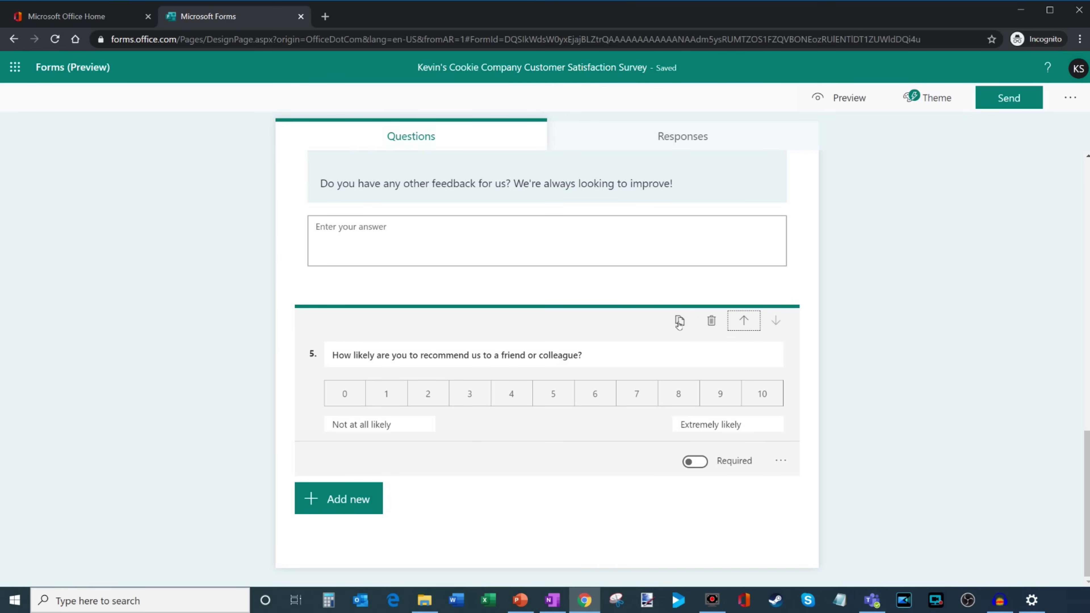
pyautogui.click(924, 459)
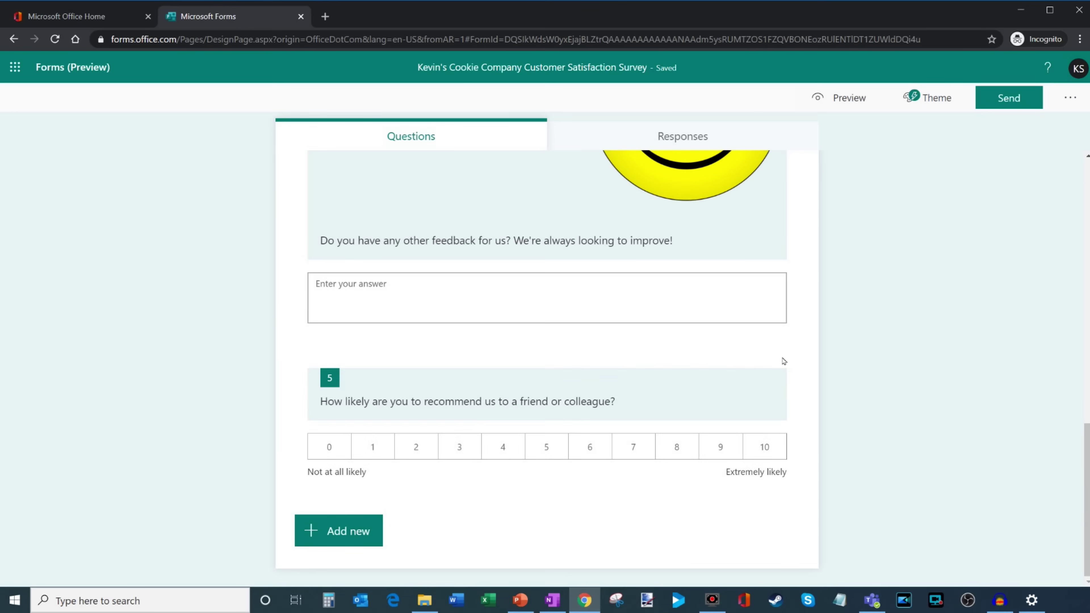
# Open the form's theme choices and browse past the theme ideas to the solid colour and illustrated themes
pyautogui.scroll(6, 868, 435)
pyautogui.scroll(9, 870, 438)
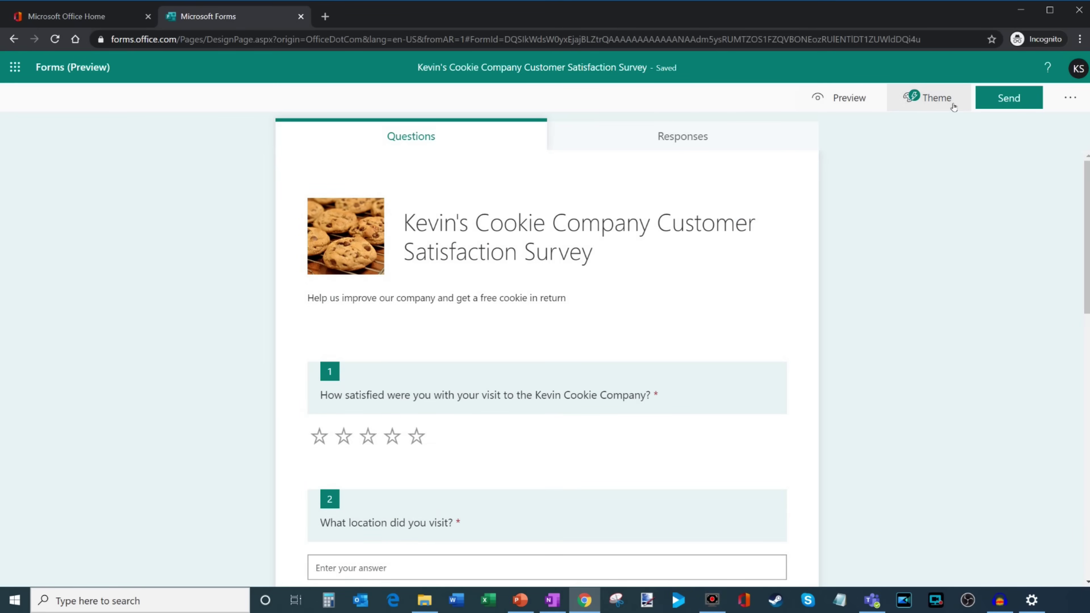
pyautogui.click(923, 105)
pyautogui.click(913, 98)
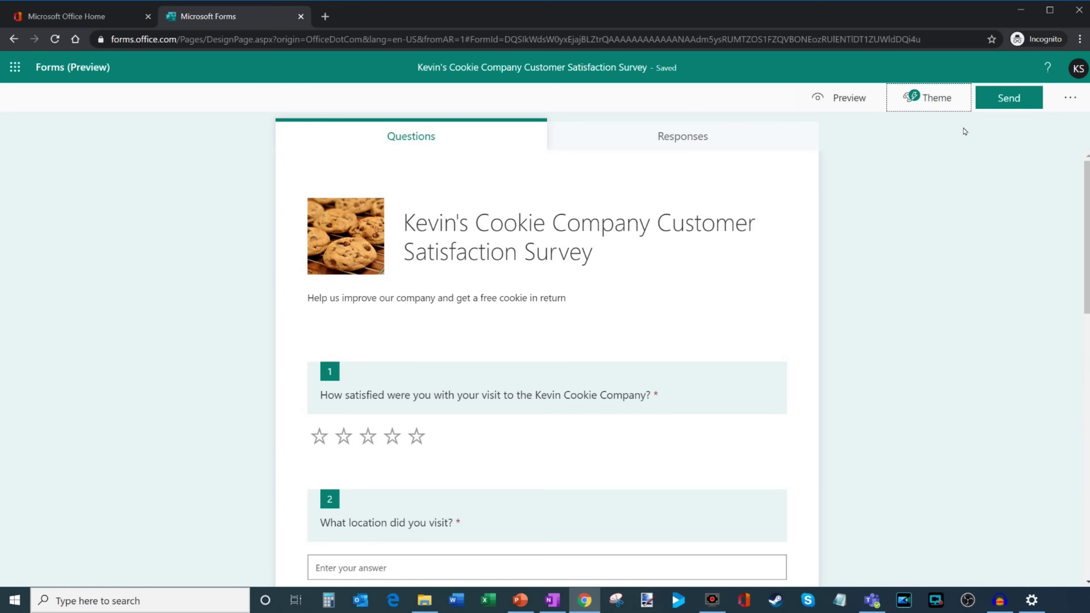
pyautogui.click(943, 101)
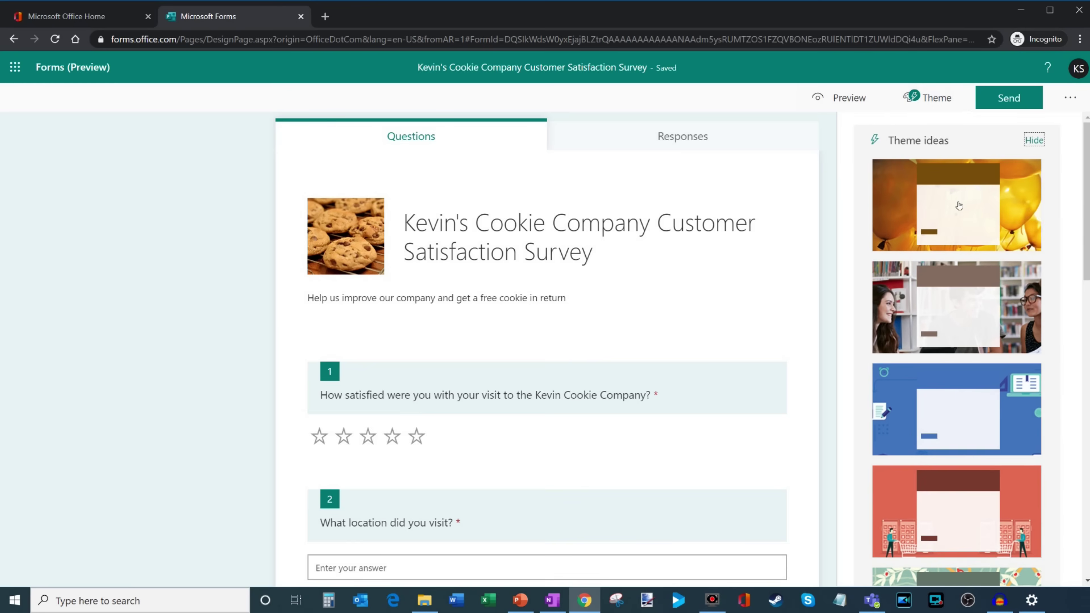
pyautogui.scroll(-10, 962, 211)
pyautogui.scroll(-8, 962, 212)
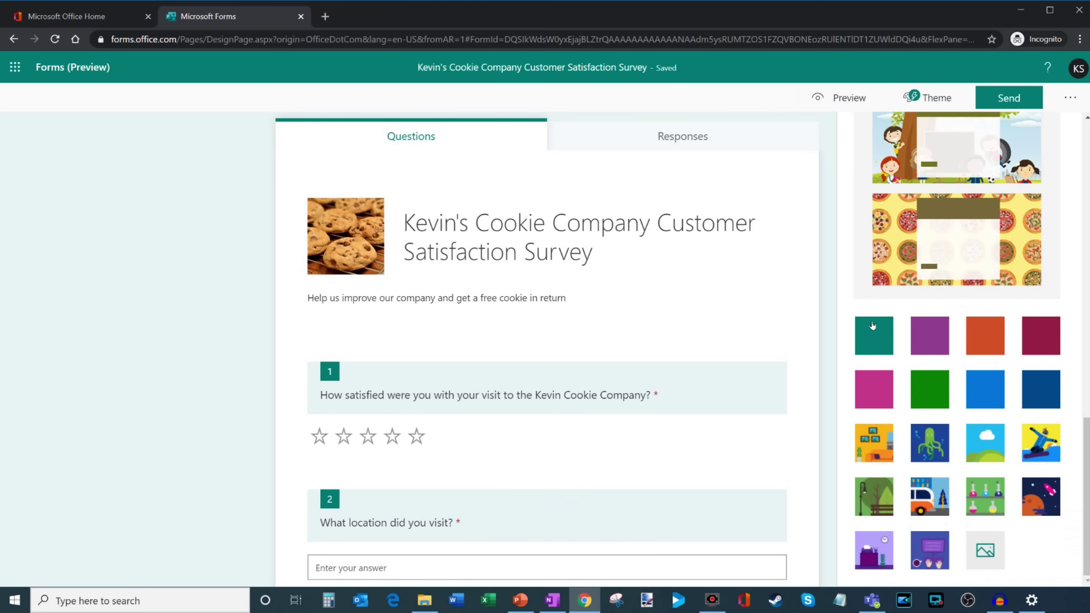
# Try the purple, orange and dark red colour themes and the yellow-orange room illustration on the form
pyautogui.click(953, 393)
pyautogui.click(941, 337)
pyautogui.click(985, 336)
pyautogui.click(1039, 334)
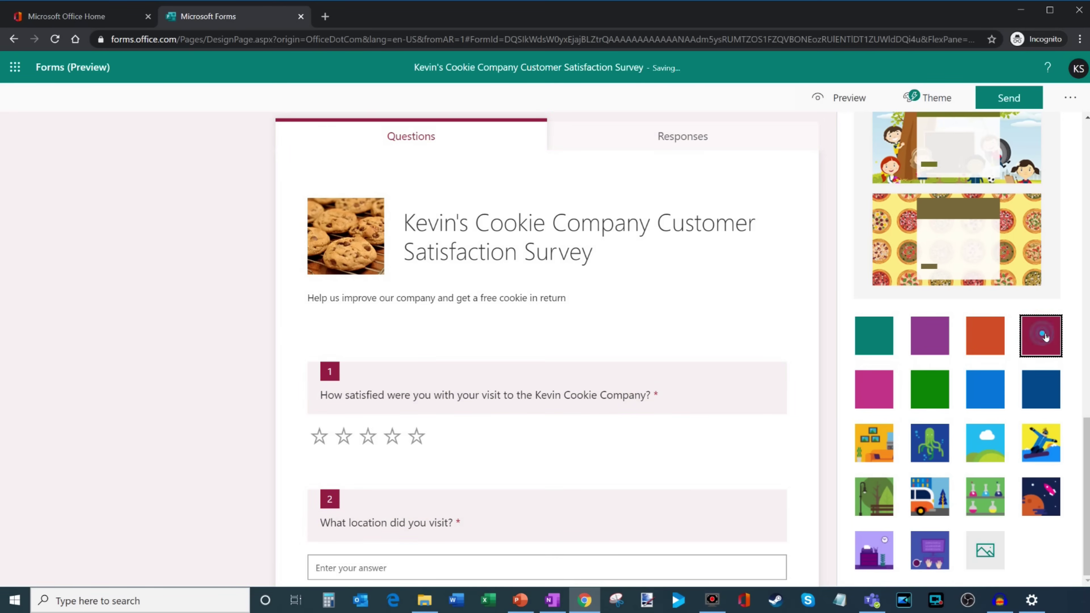
pyautogui.click(868, 448)
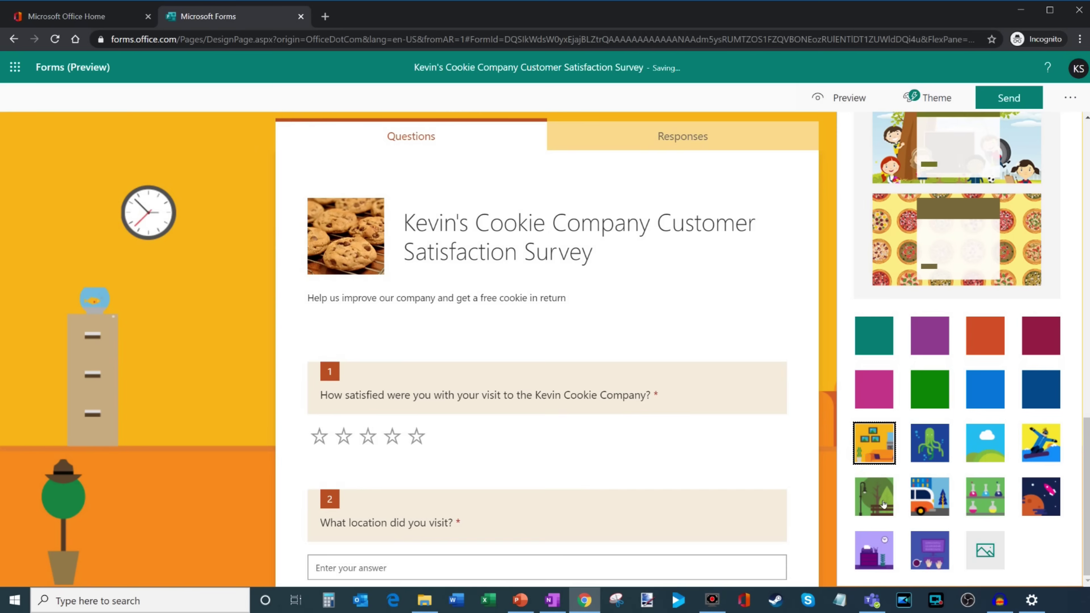
# Apply the illustrated park theme with the bench and lamp post to the form and close the theme choices
pyautogui.click(882, 503)
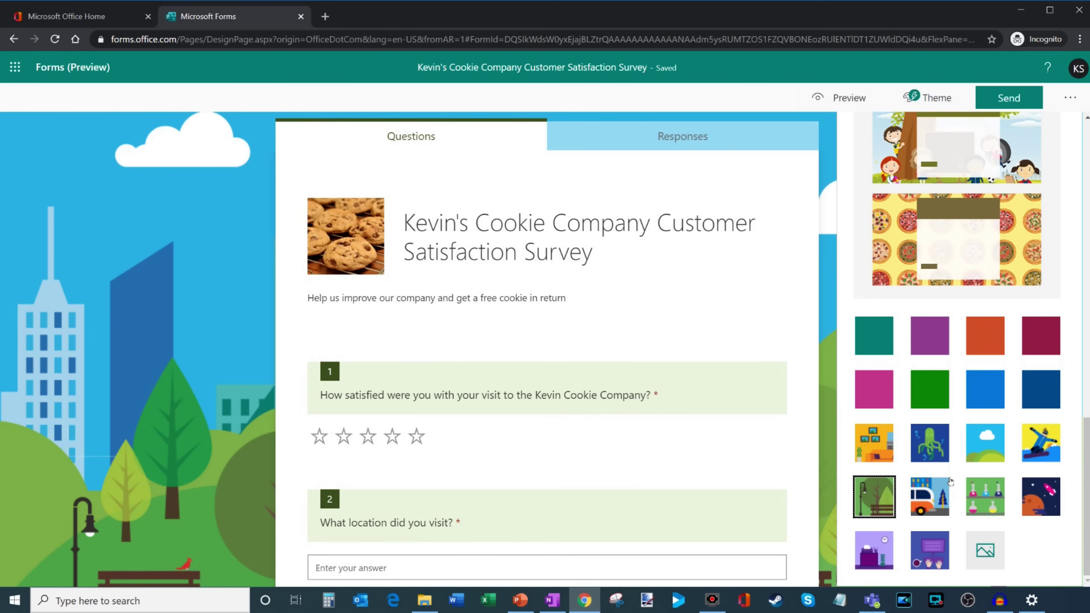
pyautogui.scroll(10, 957, 429)
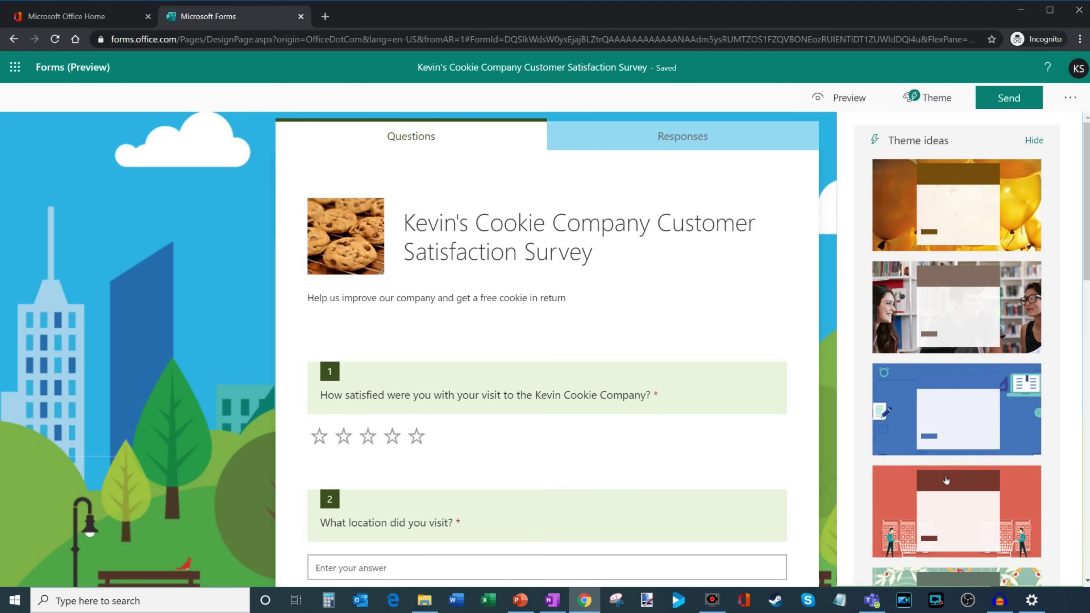
pyautogui.click(939, 95)
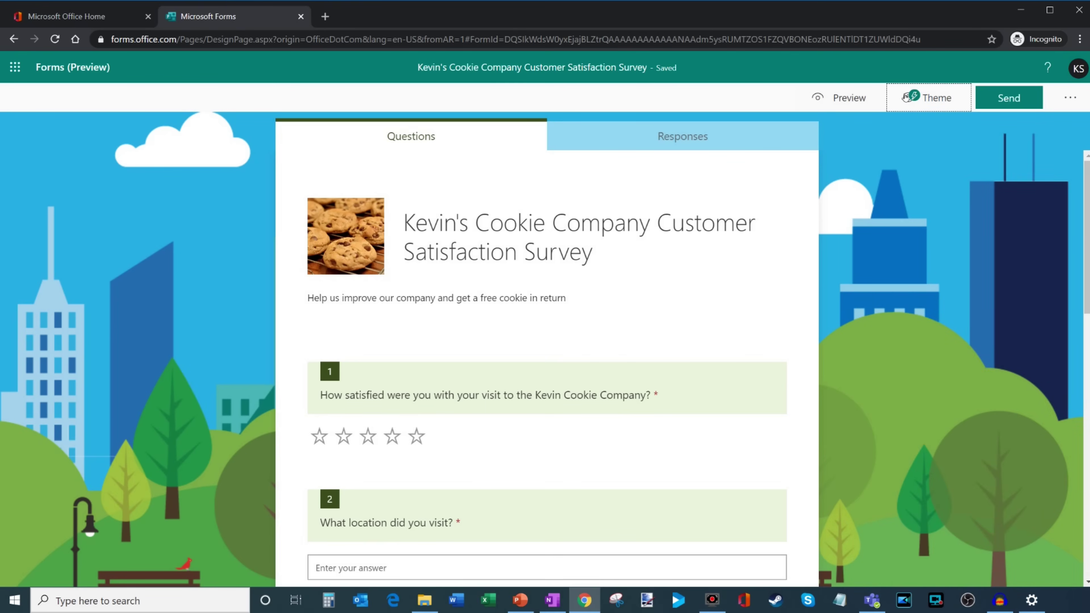
# Preview the whole survey in the computer and mobile layouts and return to the form editor
pyautogui.click(873, 103)
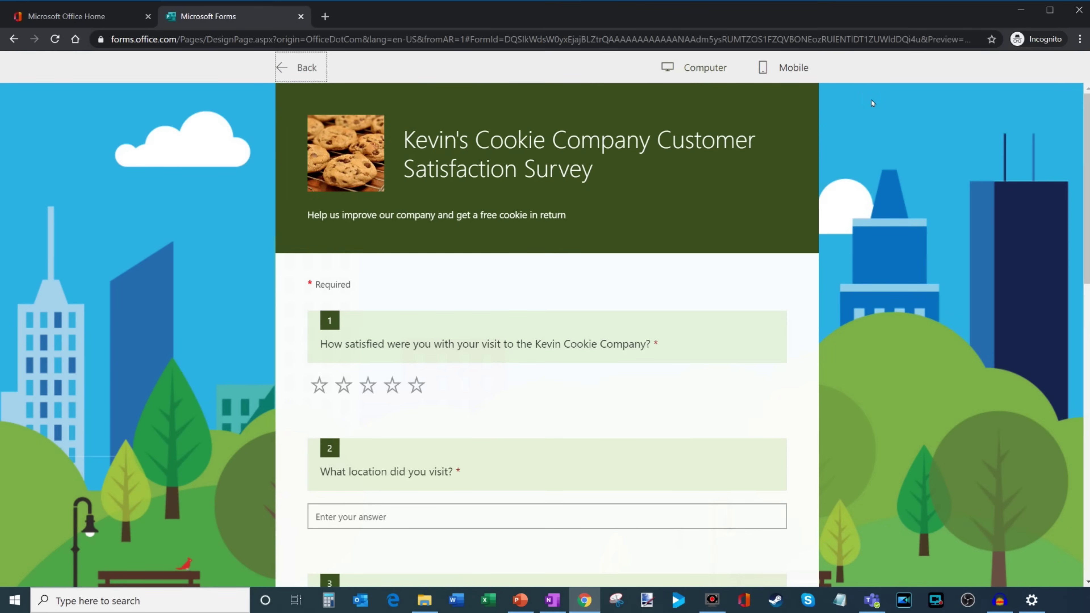
pyautogui.scroll(-15, 872, 103)
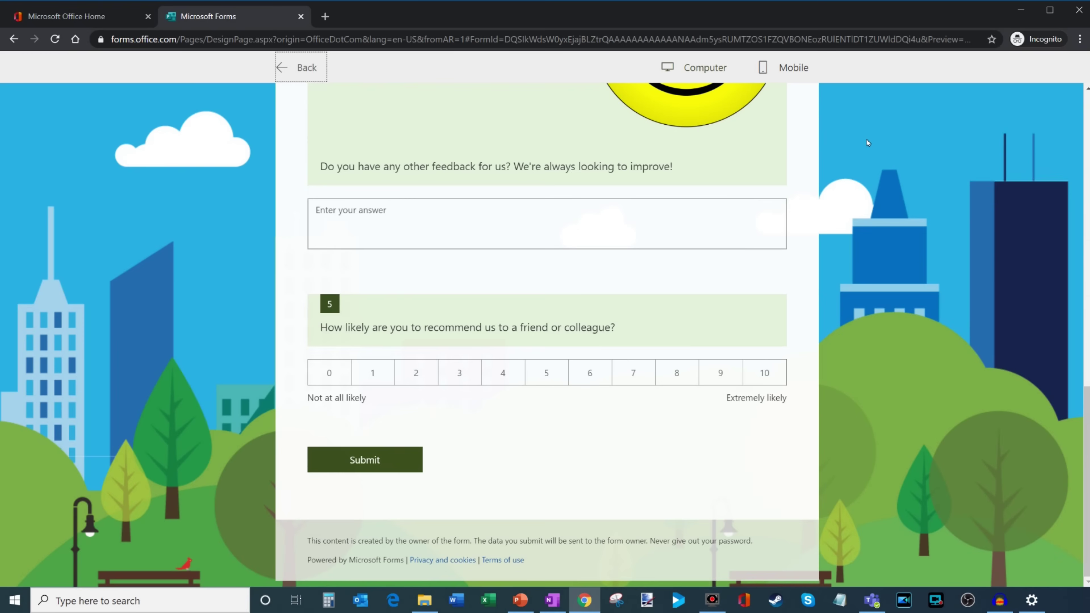
pyautogui.scroll(15, 857, 235)
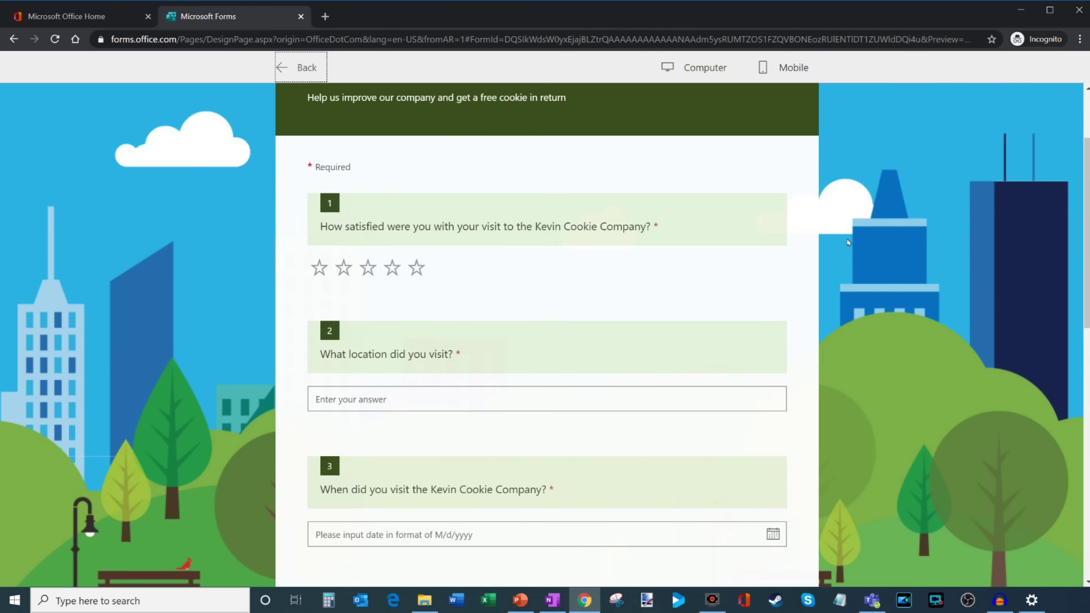
pyautogui.click(785, 68)
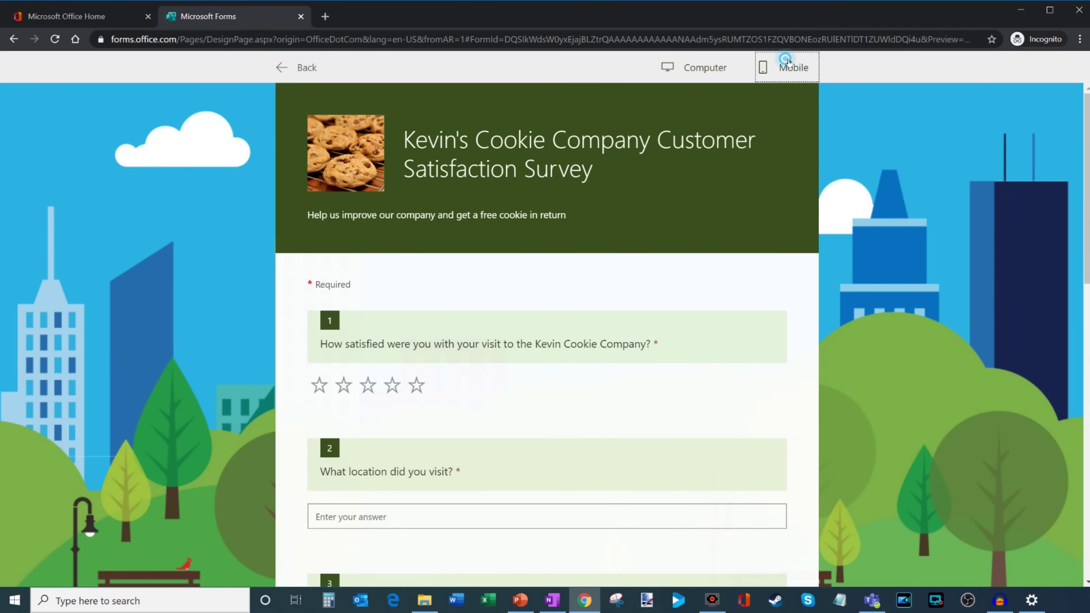
pyautogui.moveTo(654, 164); pyautogui.dragTo(652, 128)
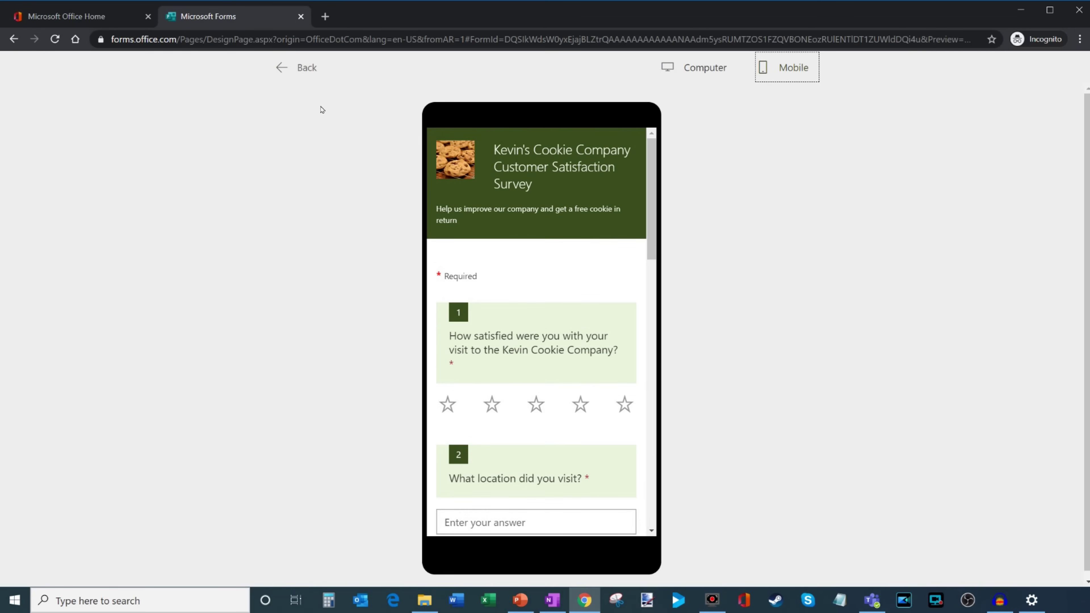
pyautogui.click(281, 68)
pyautogui.click(963, 233)
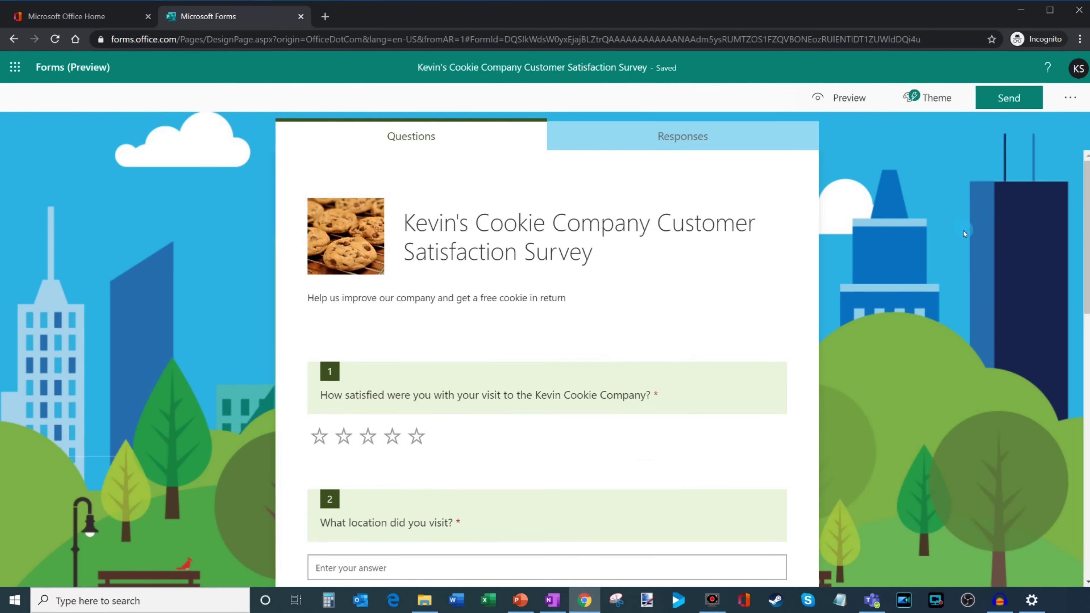
# Open the form's response settings
pyautogui.click(1071, 100)
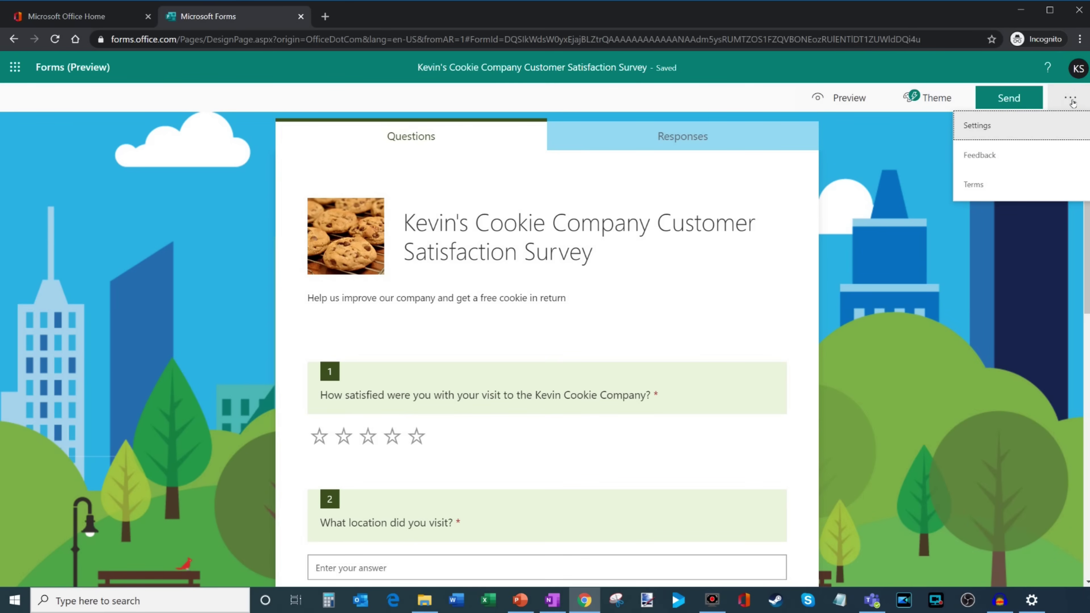
pyautogui.click(1064, 131)
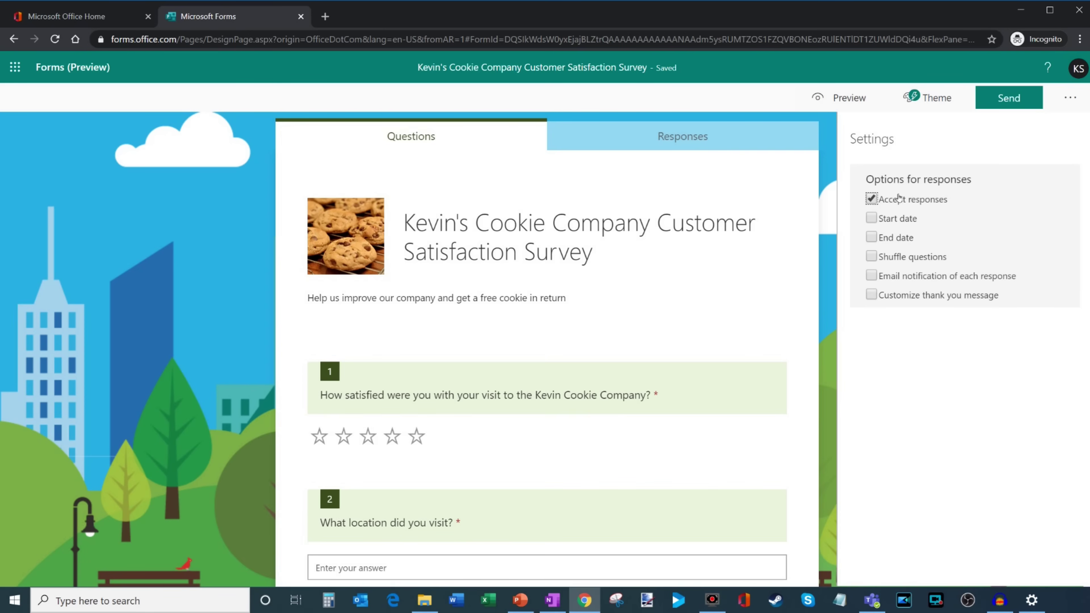
# Try switching Accept responses off and on again, and Shuffle questions on and off again
pyautogui.click(871, 198)
pyautogui.click(872, 200)
pyautogui.click(871, 256)
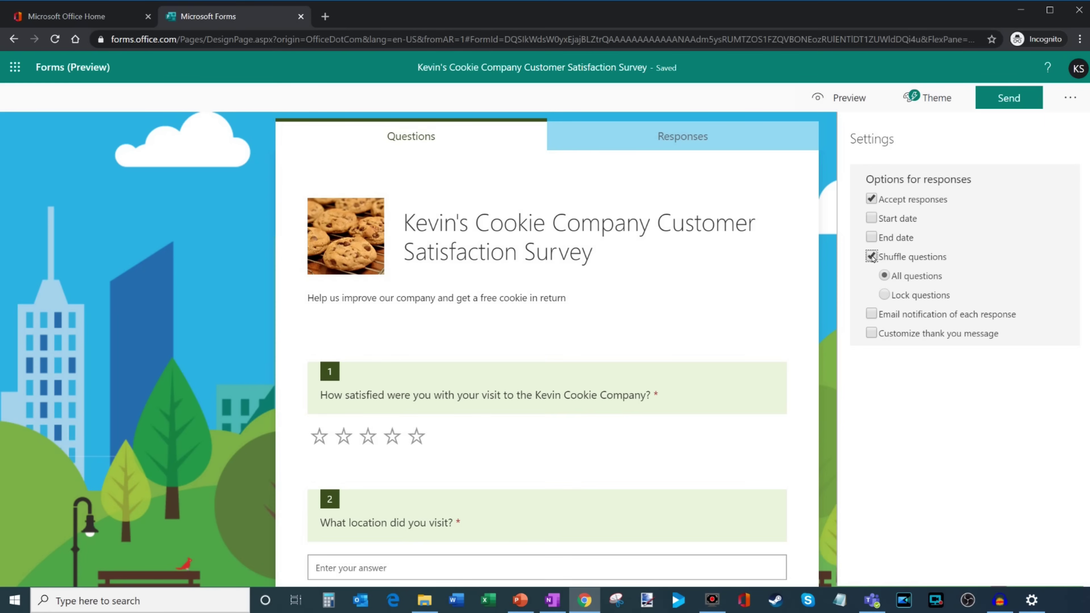
pyautogui.click(871, 257)
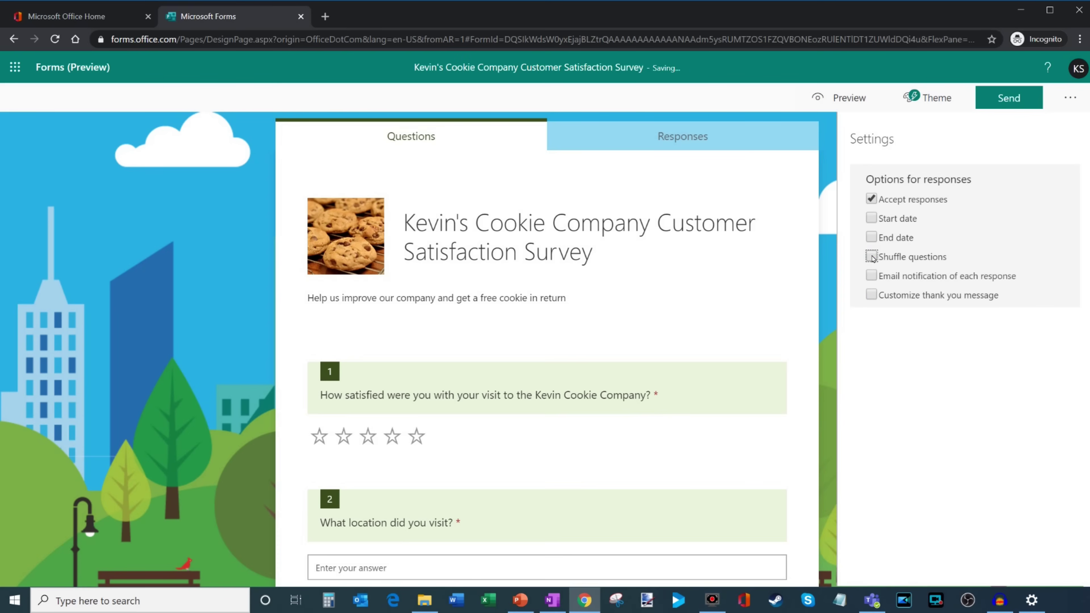
# Review the email notification option and enable a customized thank you message for the form
pyautogui.moveTo(898, 276); pyautogui.dragTo(1043, 280)
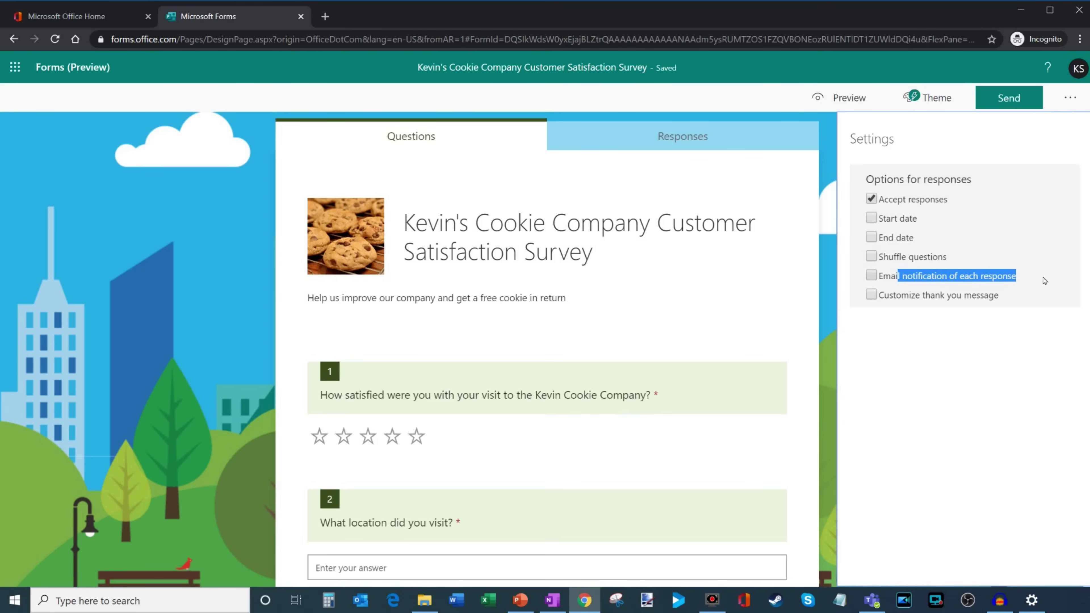
pyautogui.click(1043, 280)
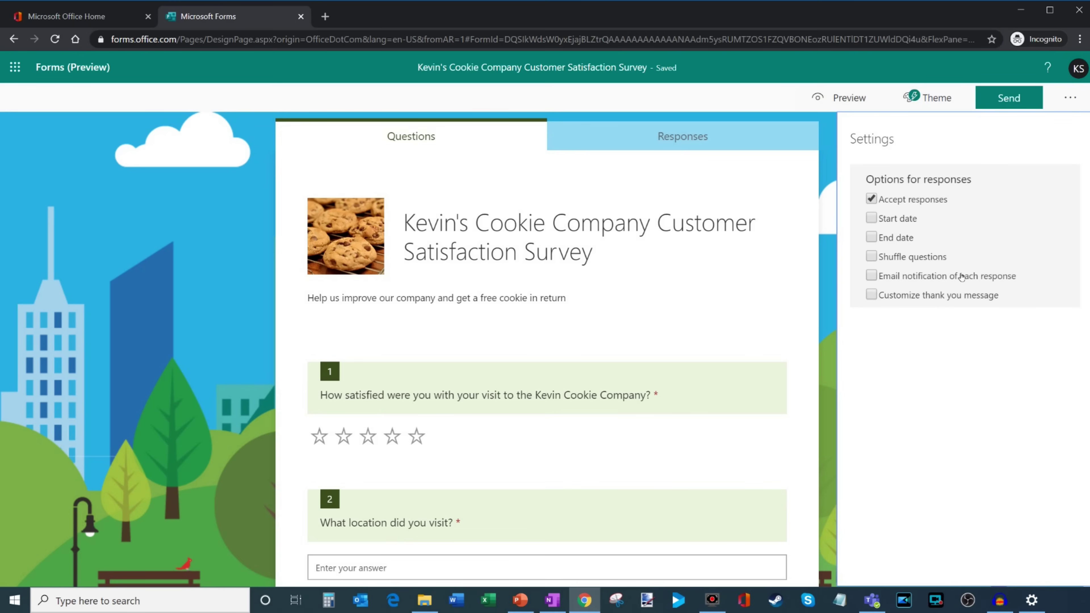
pyautogui.click(870, 295)
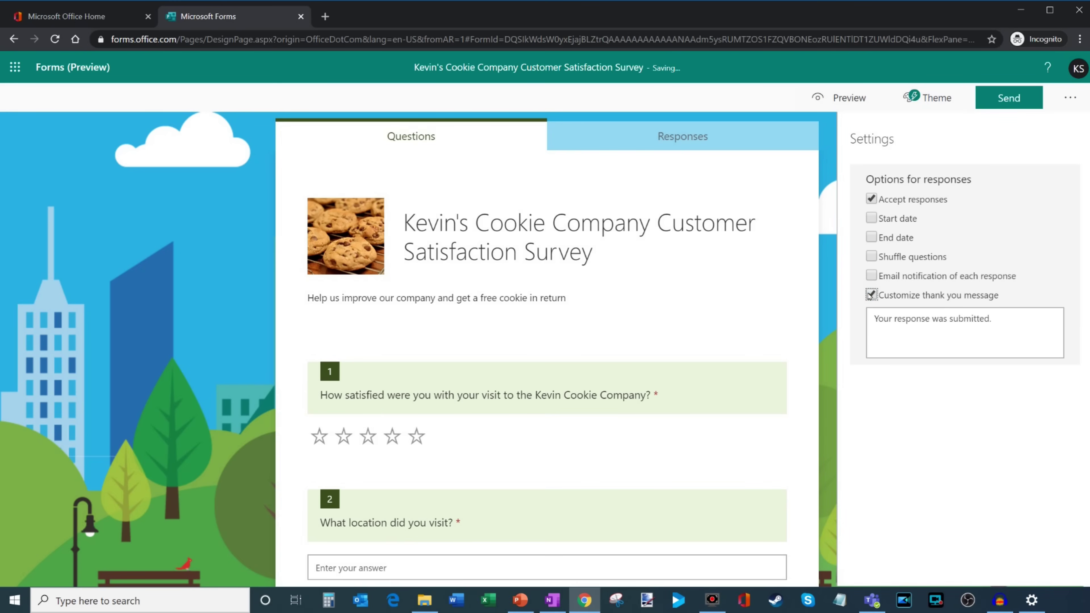
# Turn off the customized thank you message and close the form's settings
pyautogui.tripleClick(1030, 328)
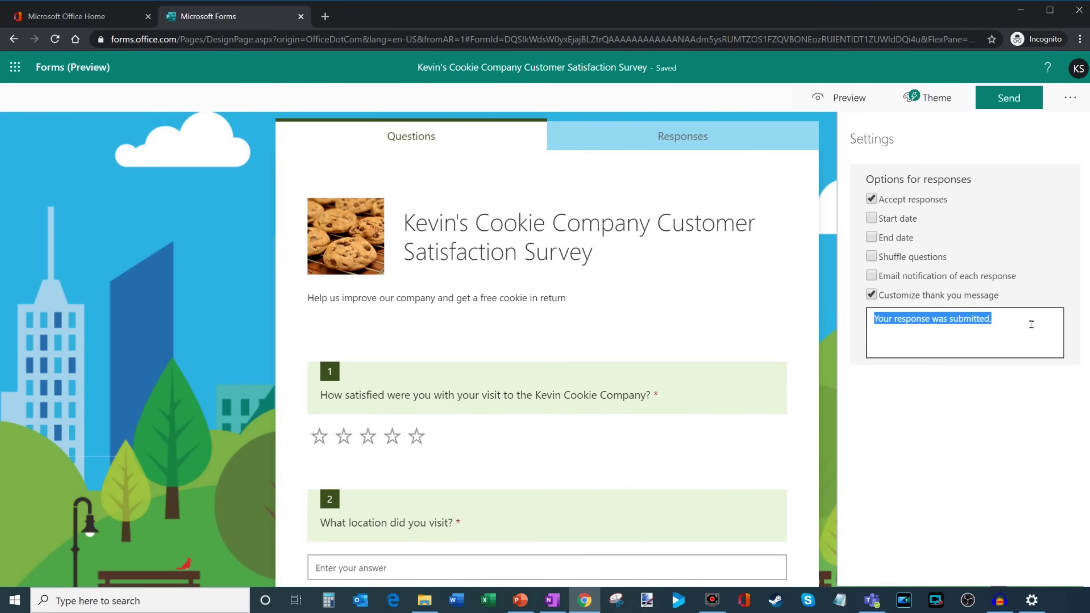
pyautogui.click(870, 295)
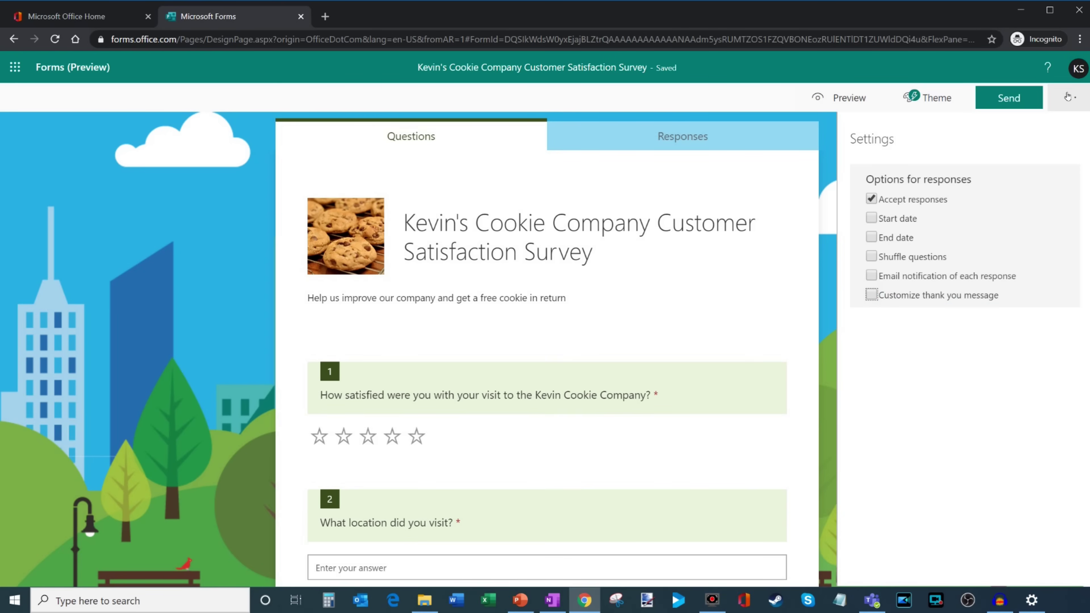
pyautogui.click(1067, 97)
pyautogui.click(922, 283)
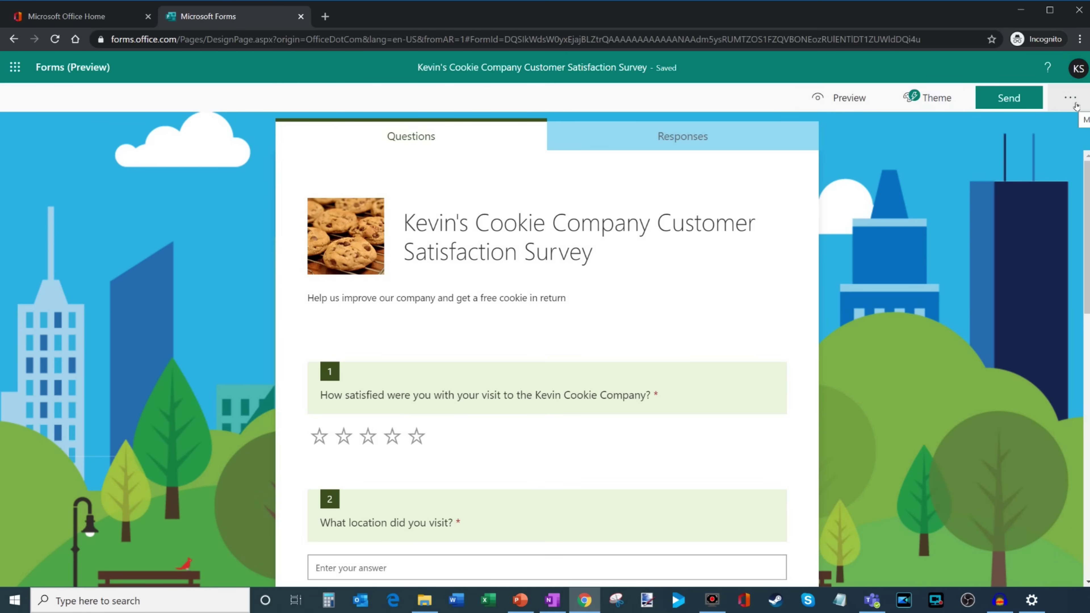
# Copy the survey's response link from the sharing options and download its QR code
pyautogui.click(1004, 100)
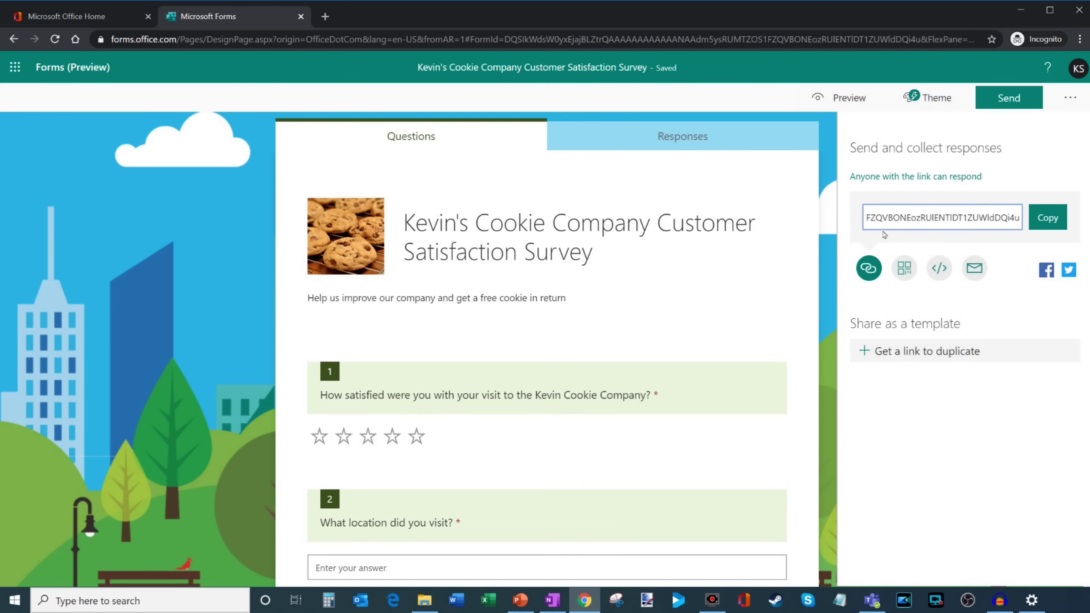
pyautogui.click(1053, 218)
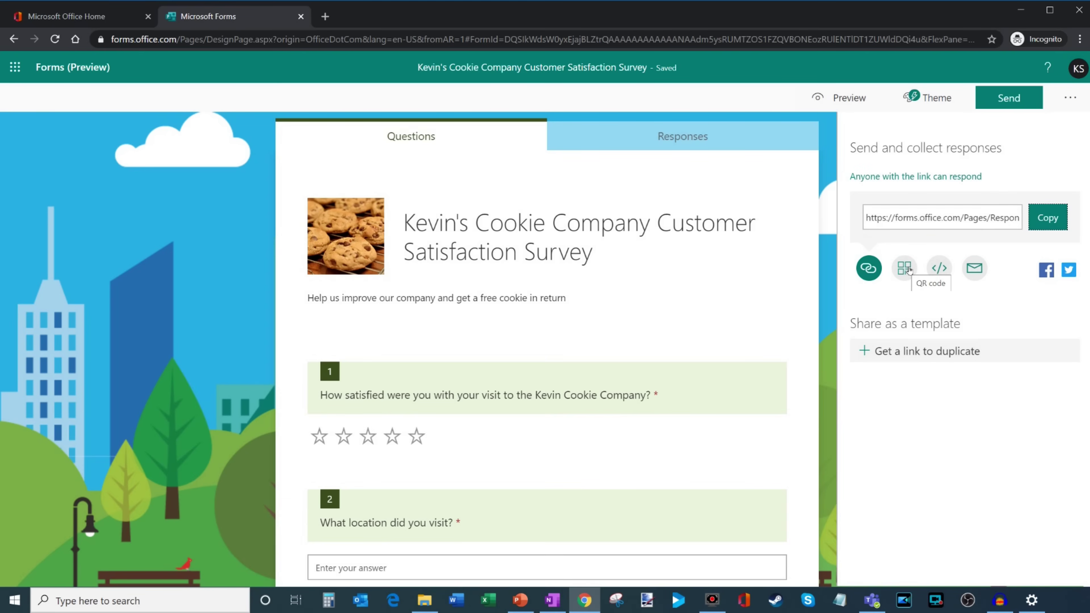
pyautogui.click(904, 269)
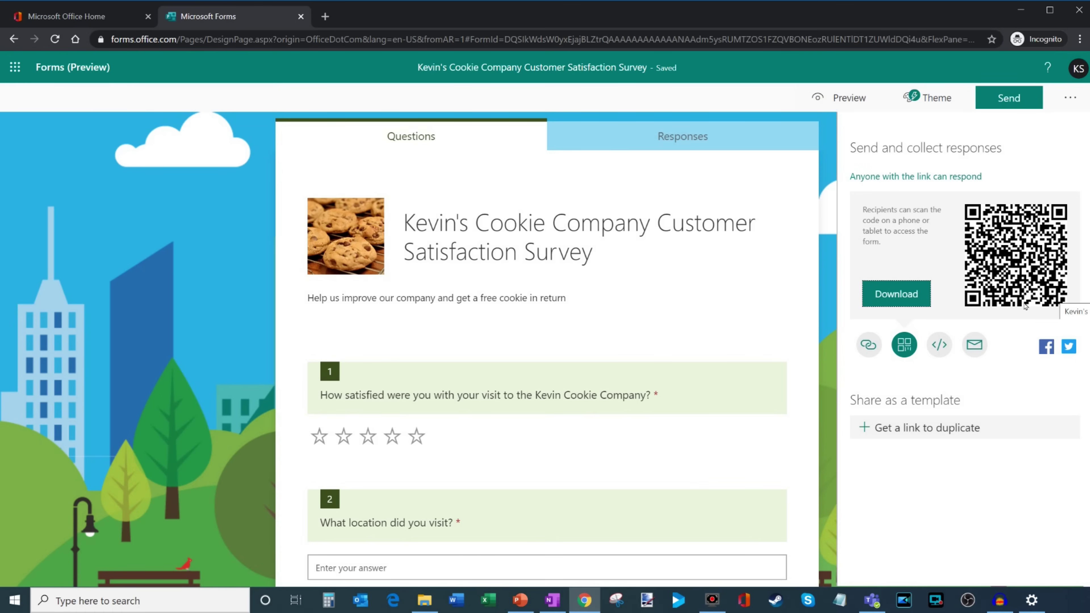
pyautogui.click(901, 296)
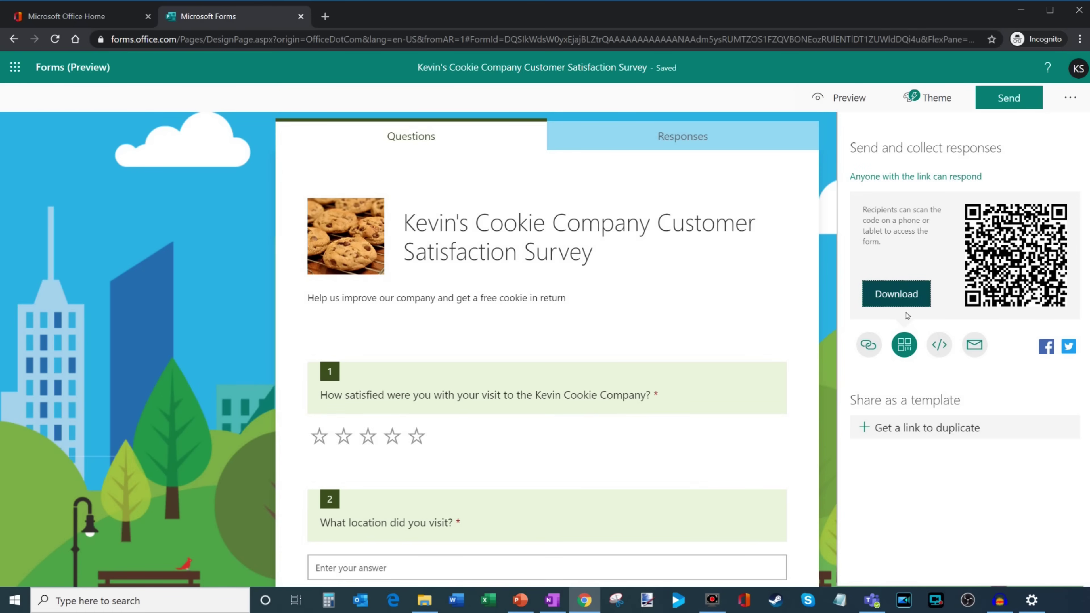
# Review the survey's embed code and email sharing options, return to the link option and close the sharing options
pyautogui.click(939, 345)
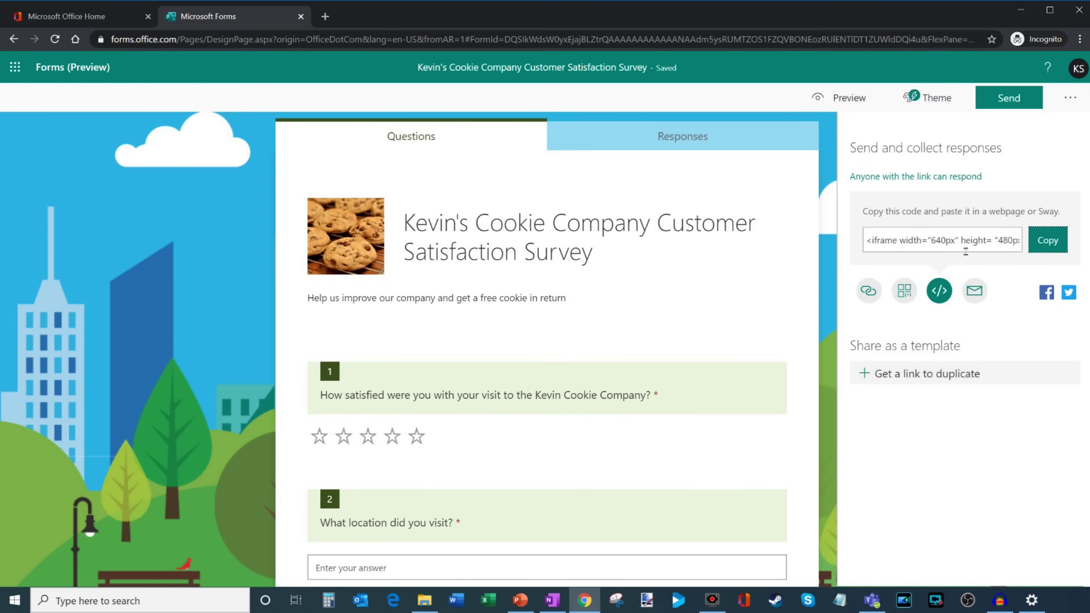
pyautogui.click(974, 292)
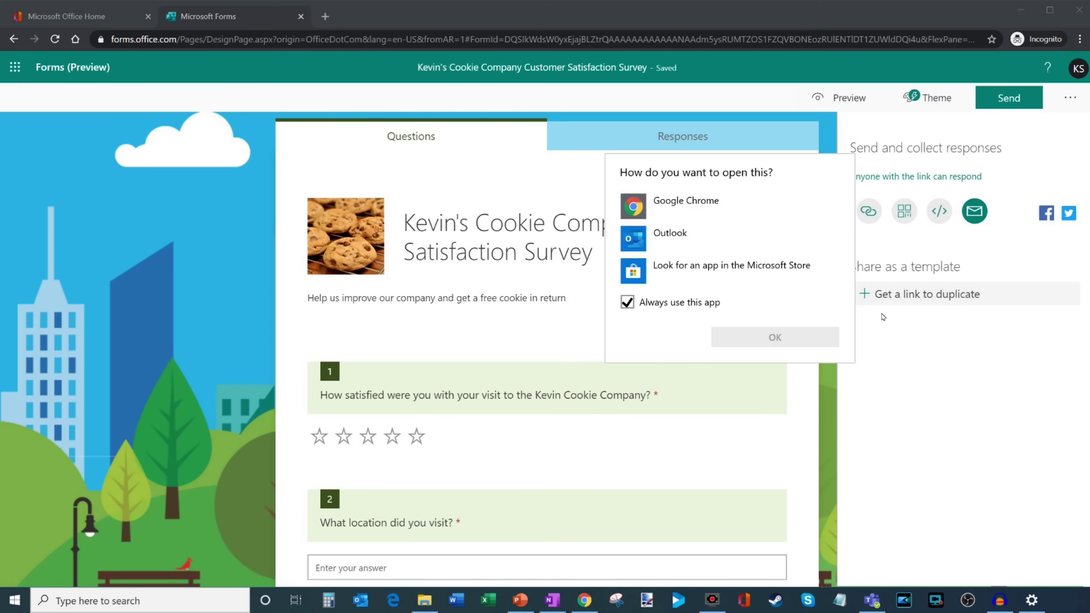
pyautogui.click(862, 194)
pyautogui.click(864, 209)
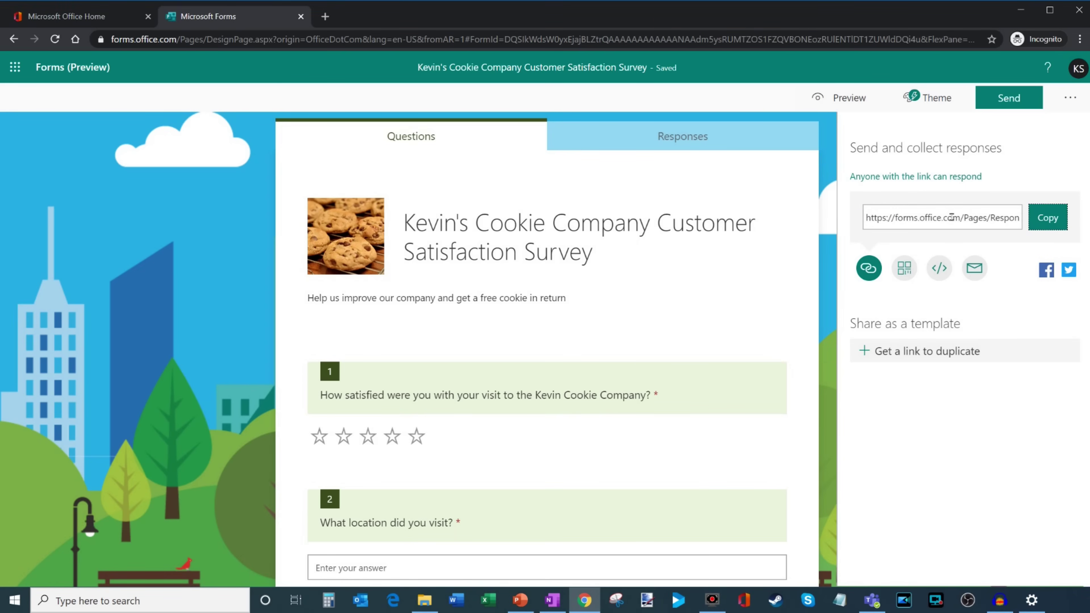
pyautogui.click(948, 61)
pyautogui.click(830, 180)
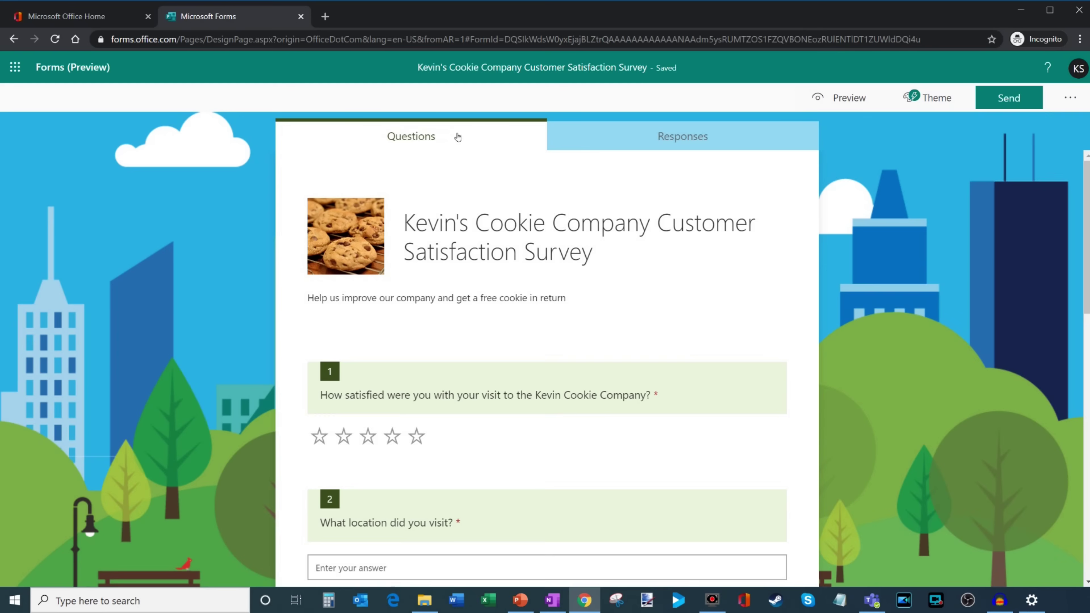
# View the survey's responses page and the additional actions available for its response summary
pyautogui.click(713, 137)
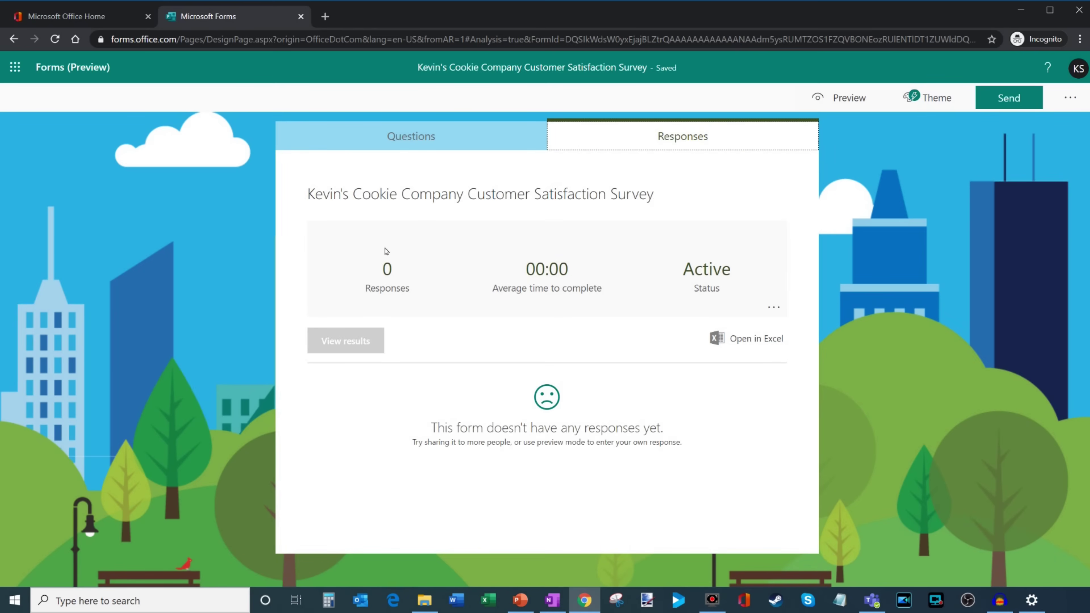
pyautogui.click(379, 269)
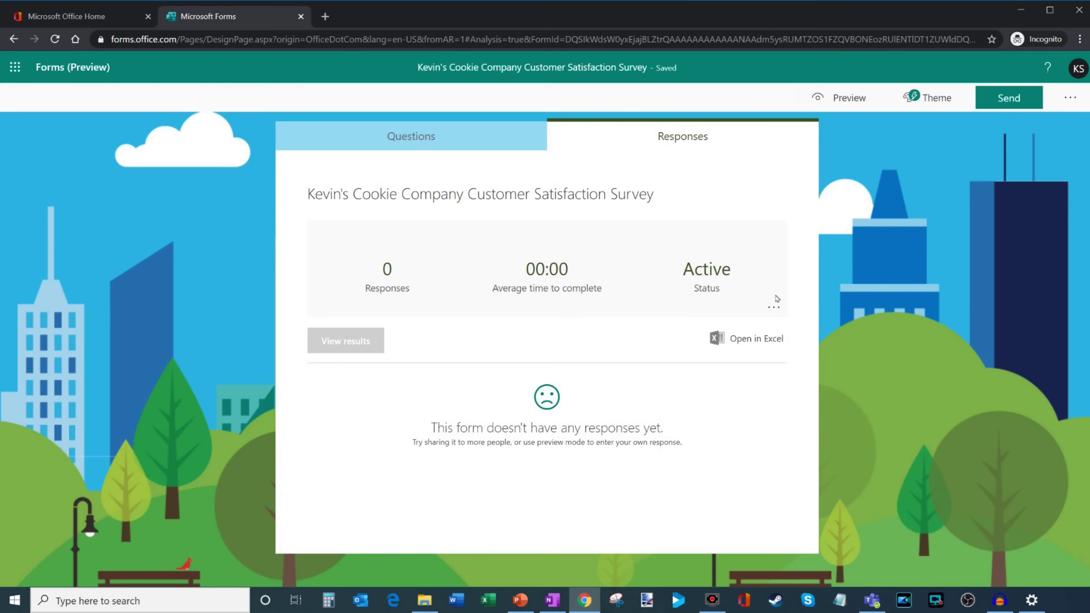
pyautogui.click(775, 307)
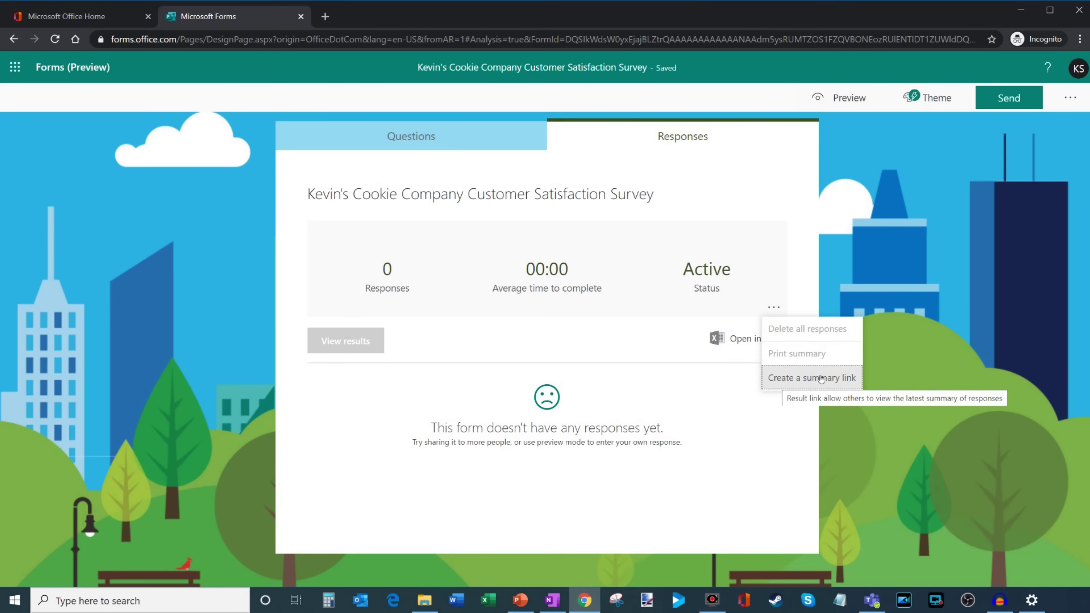
pyautogui.click(788, 246)
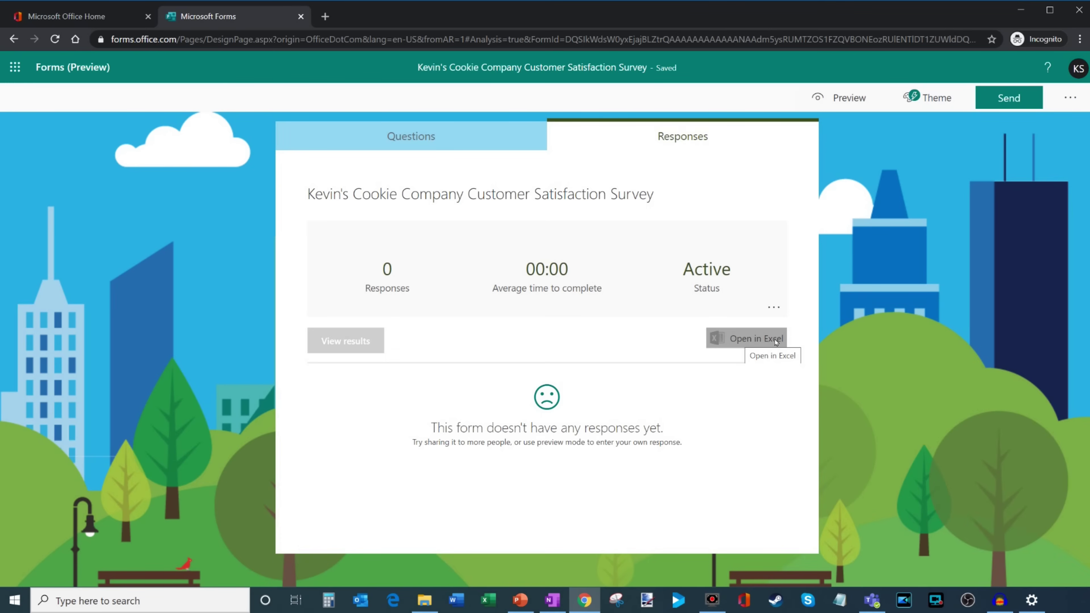
# Return to the forms overview and create a new quiz titled with the channel owner's full name followed by "Quiz"
pyautogui.click(107, 66)
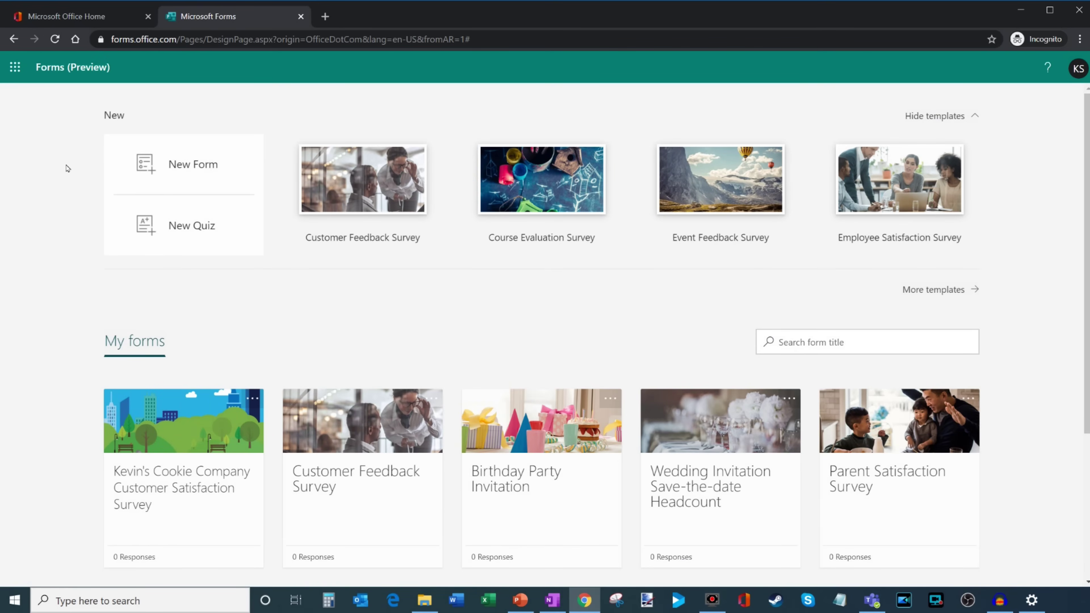
pyautogui.click(218, 239)
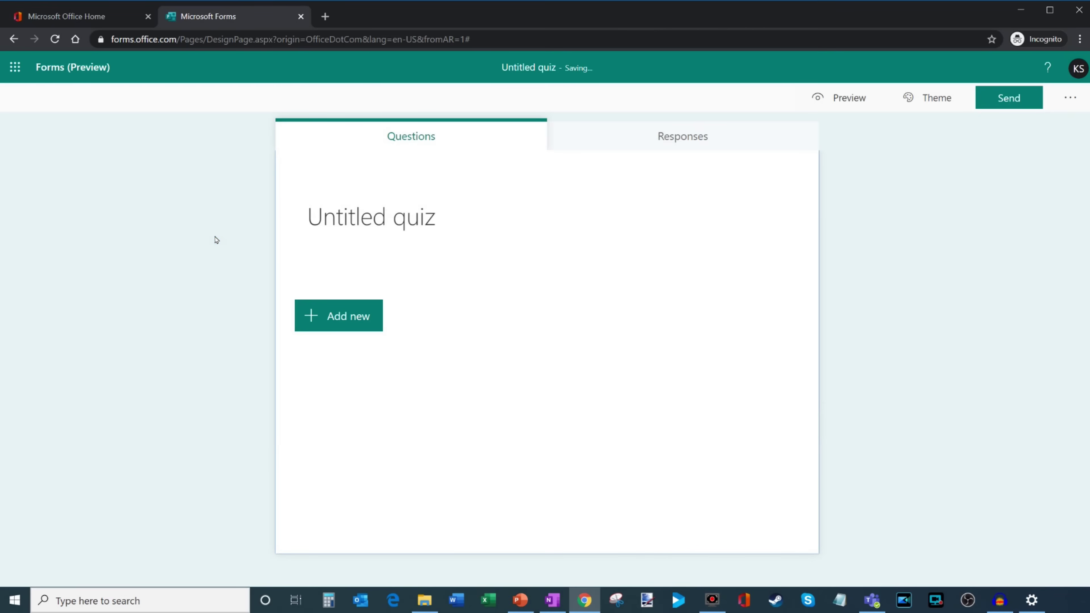
pyautogui.click(300, 221)
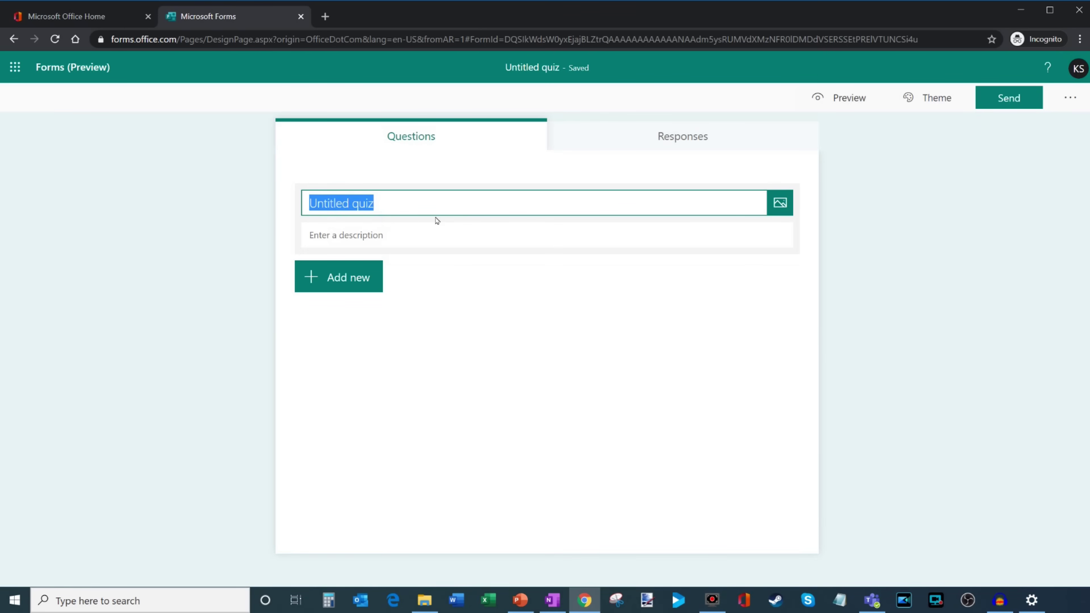
pyautogui.write('Kevin S')
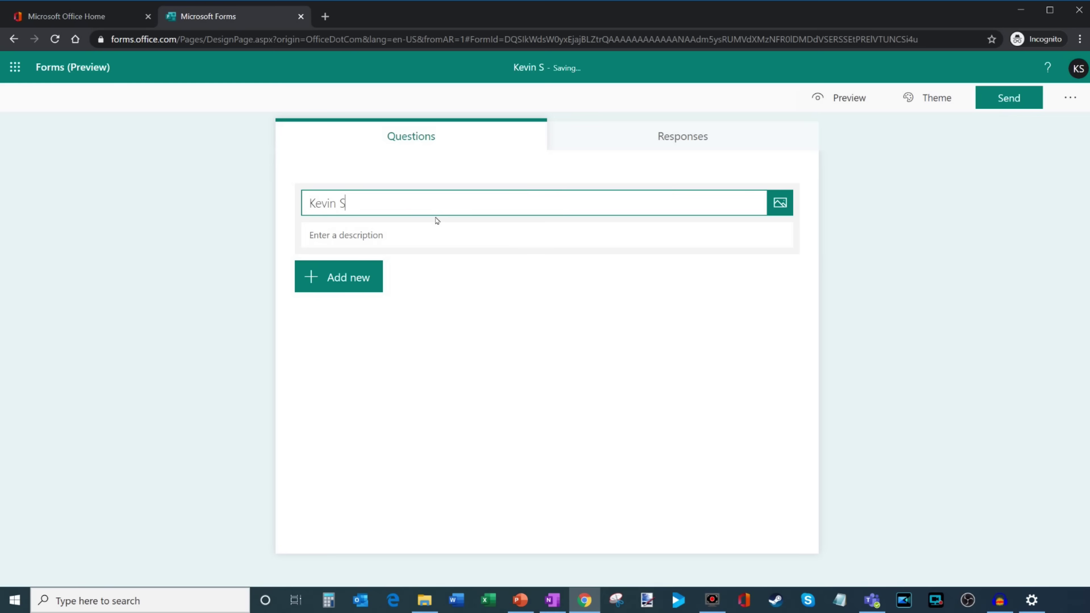
pyautogui.write('tratvert Quiz')
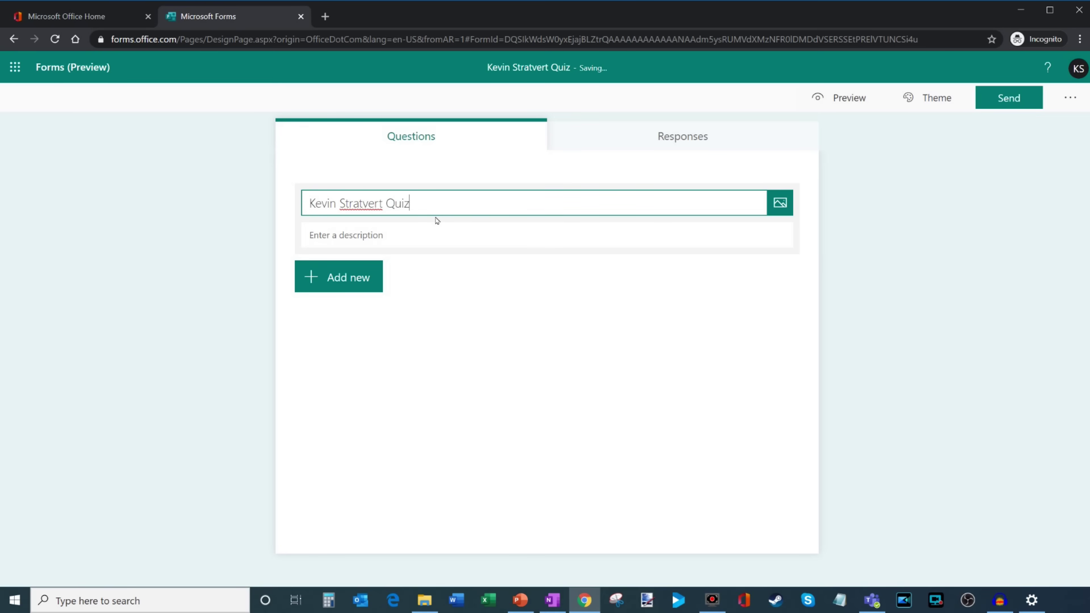
# Add a quiz description asking whether the respondent is subscribed to the owner's channel, mentioning the owner by first name
pyautogui.click(448, 234)
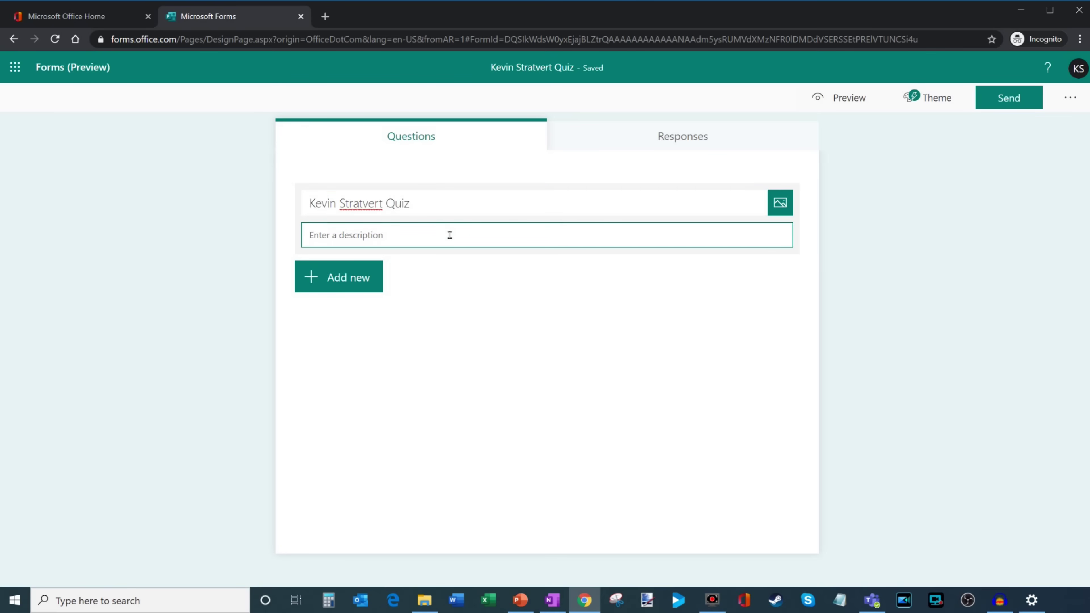
pyautogui.write('Are you s')
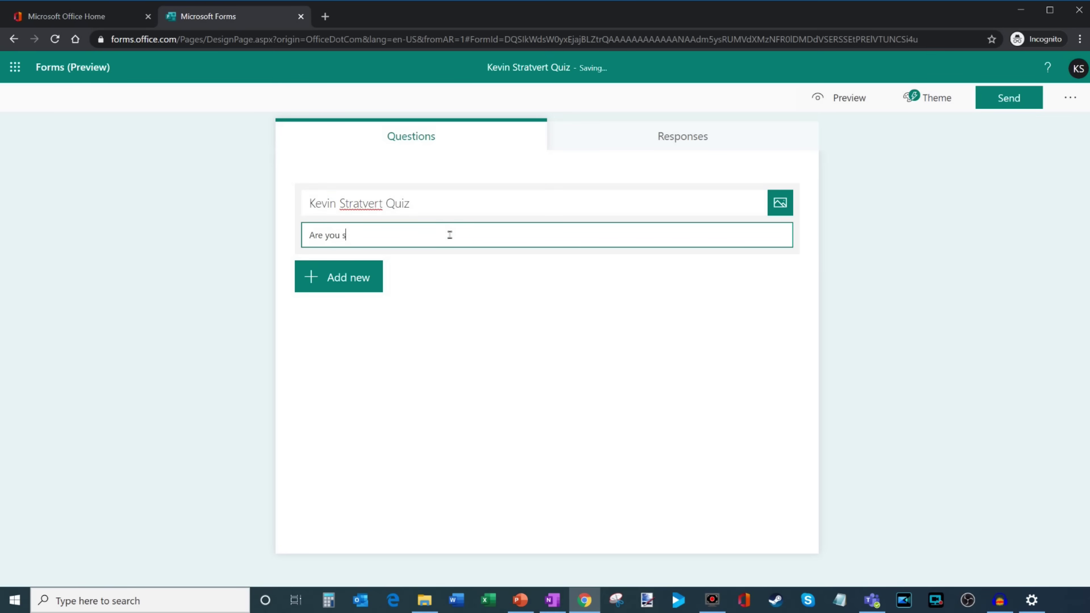
pyautogui.write("ubscribed to Kevin's channel?")
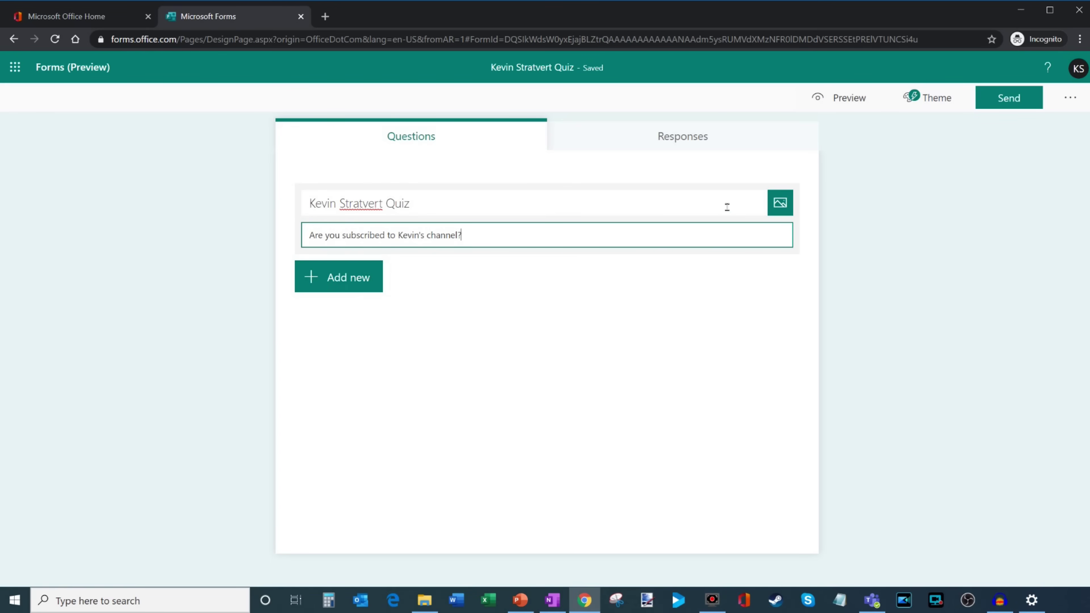
# Search Bing images for the channel owner's name and add the photo in front of the rocky coast to the quiz title
pyautogui.click(780, 202)
pyautogui.click(806, 192)
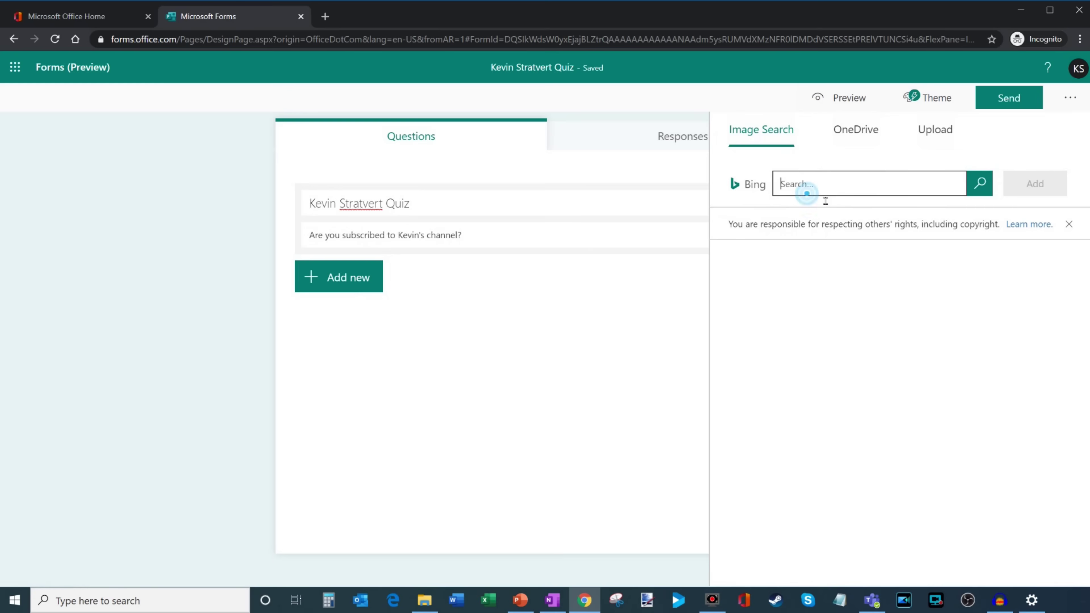
pyautogui.write('kevin stratvert')
pyautogui.press('Return')
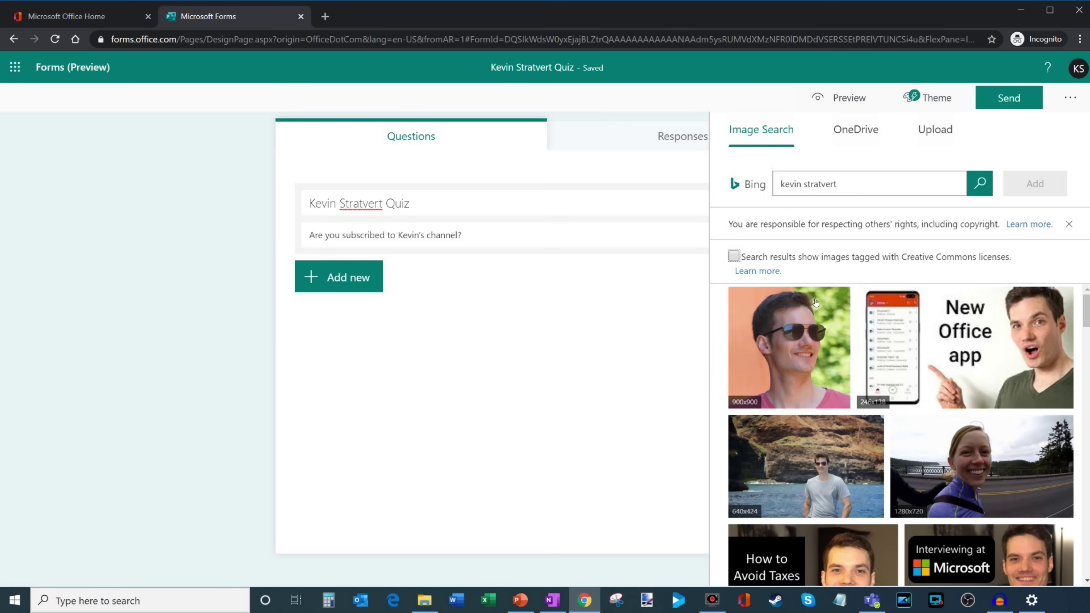
pyautogui.click(838, 469)
pyautogui.click(1034, 184)
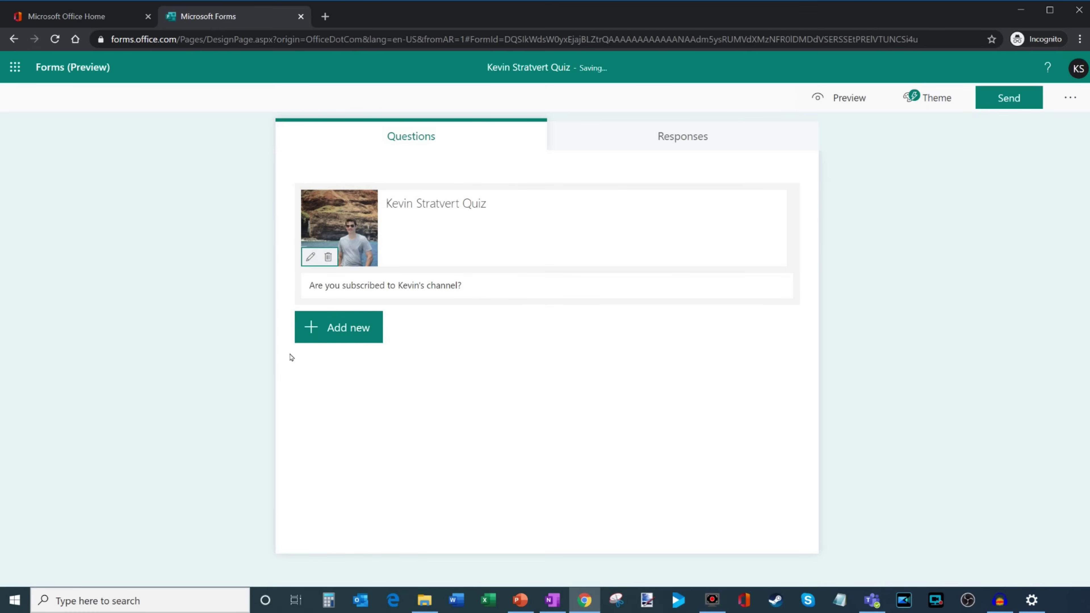
# Add a choice question "Are you subscribed to my channel?" with all suggested options: Yes, No and Maybe
pyautogui.click(347, 333)
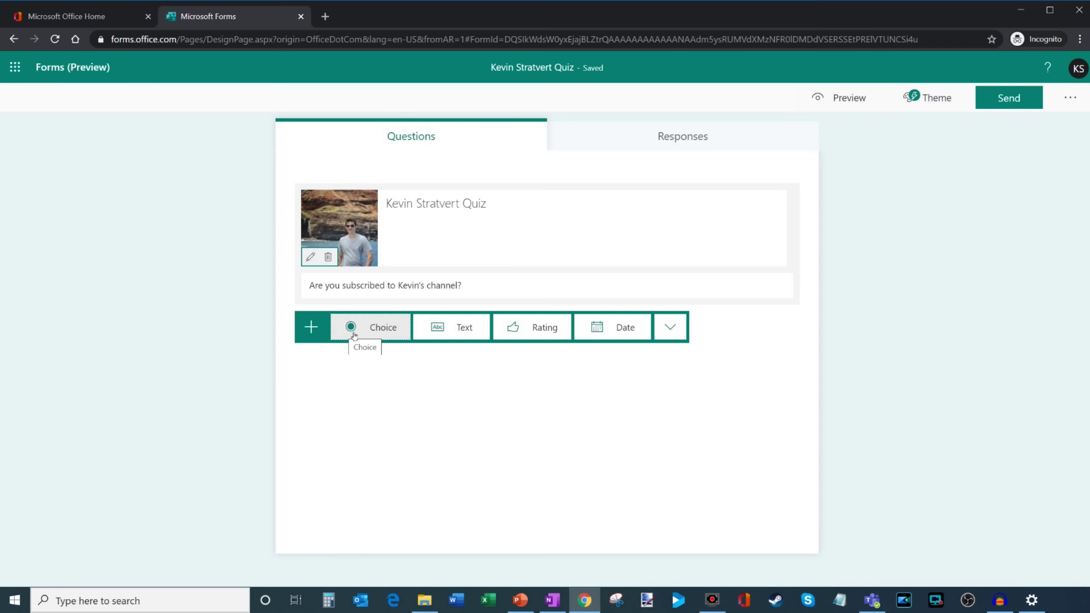
pyautogui.click(378, 332)
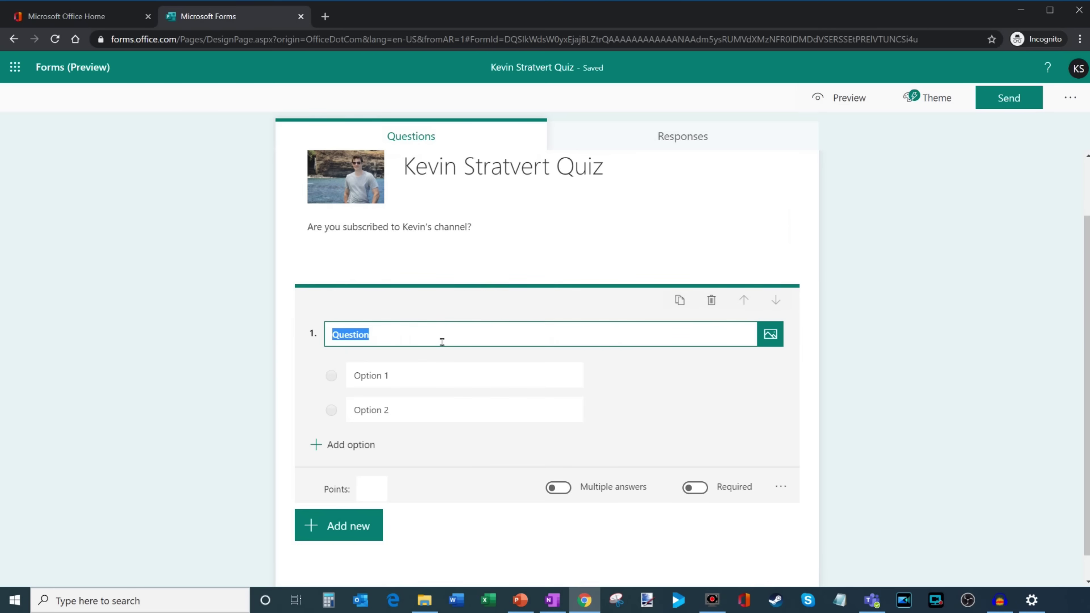
pyautogui.write('Are you sub')
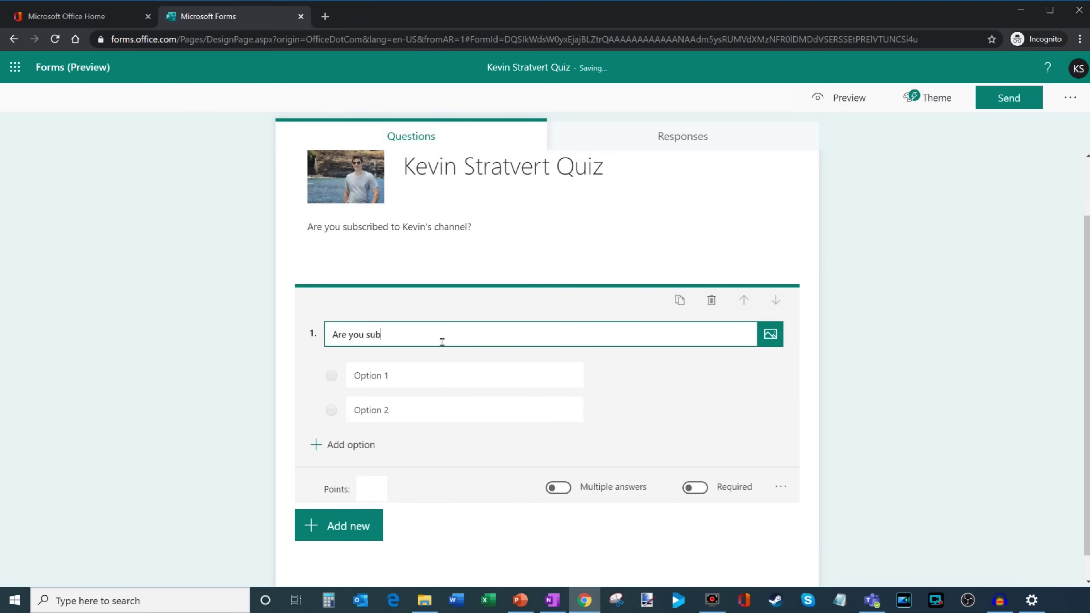
pyautogui.write('scribed to my channel?')
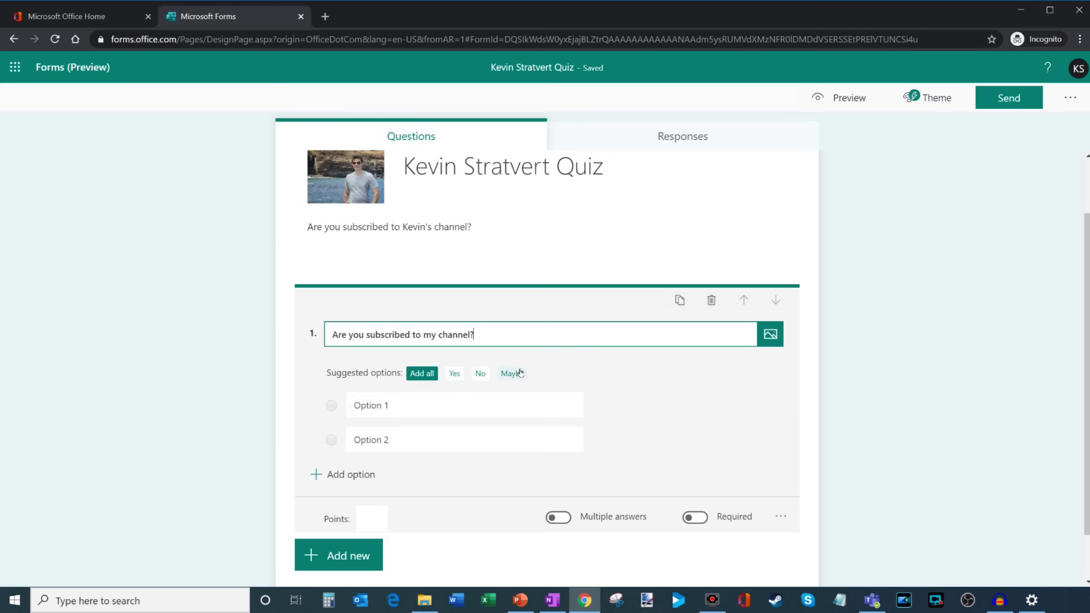
pyautogui.click(428, 374)
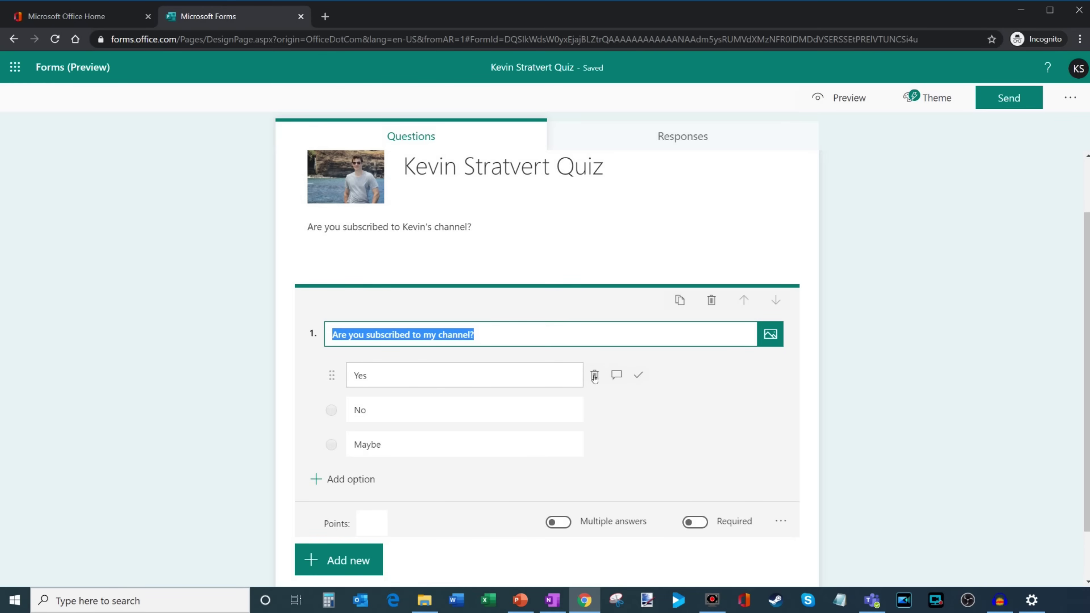
# Mark Yes as the correct answer and give the No option the message "Why not? You should subscribe today!"
pyautogui.click(641, 376)
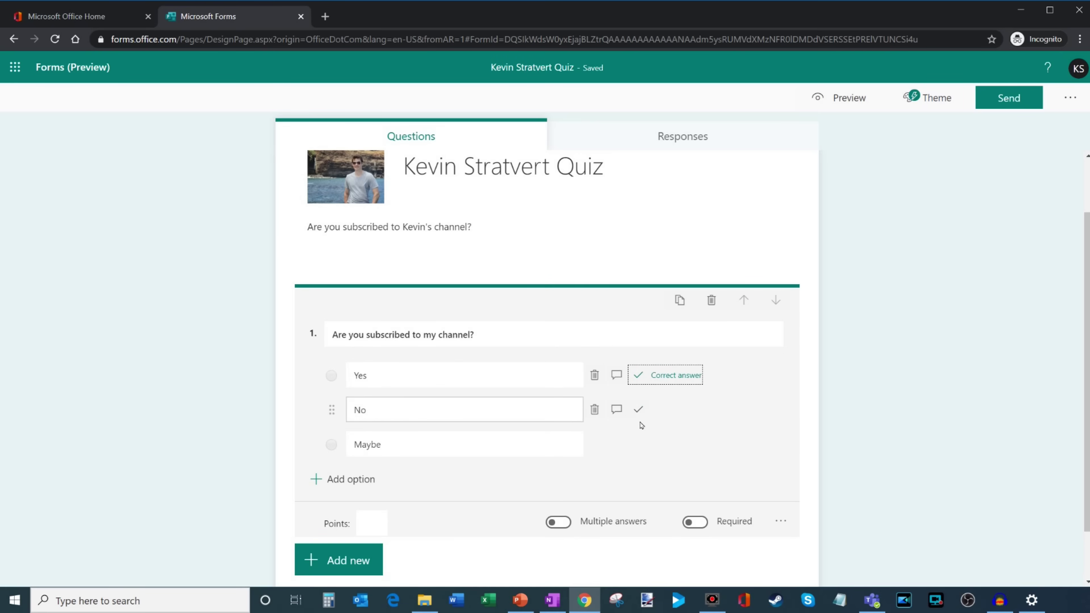
pyautogui.click(616, 410)
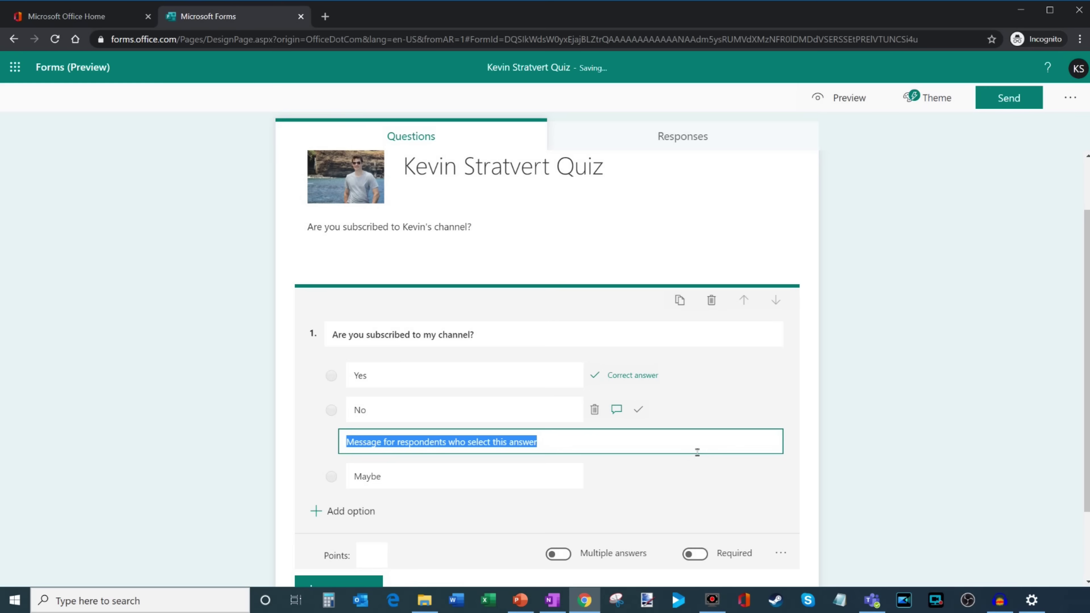
pyautogui.write('Why not?')
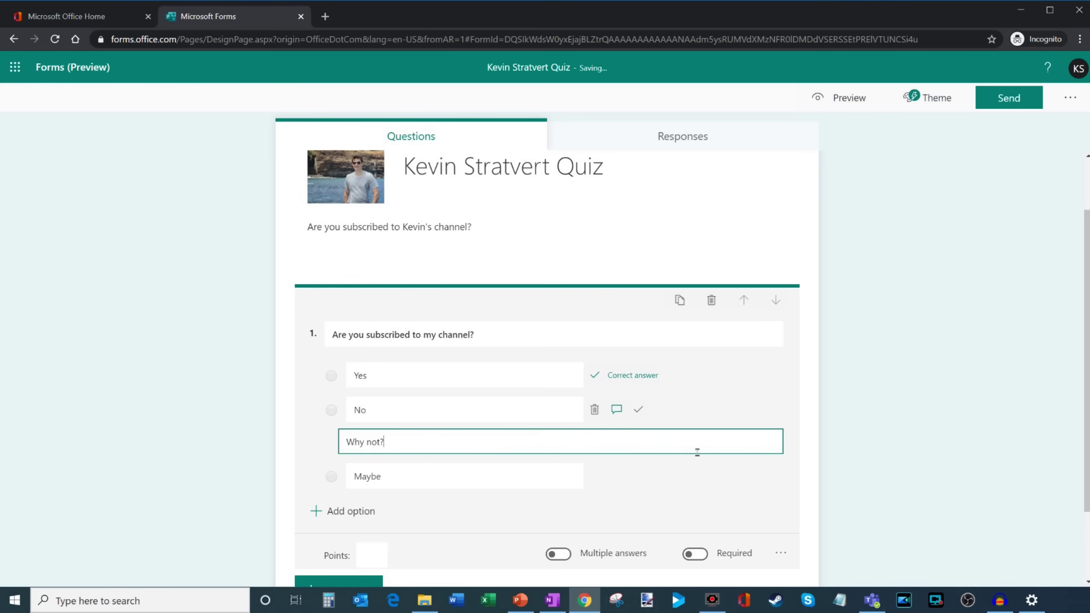
pyautogui.write(' You should subscribe today')
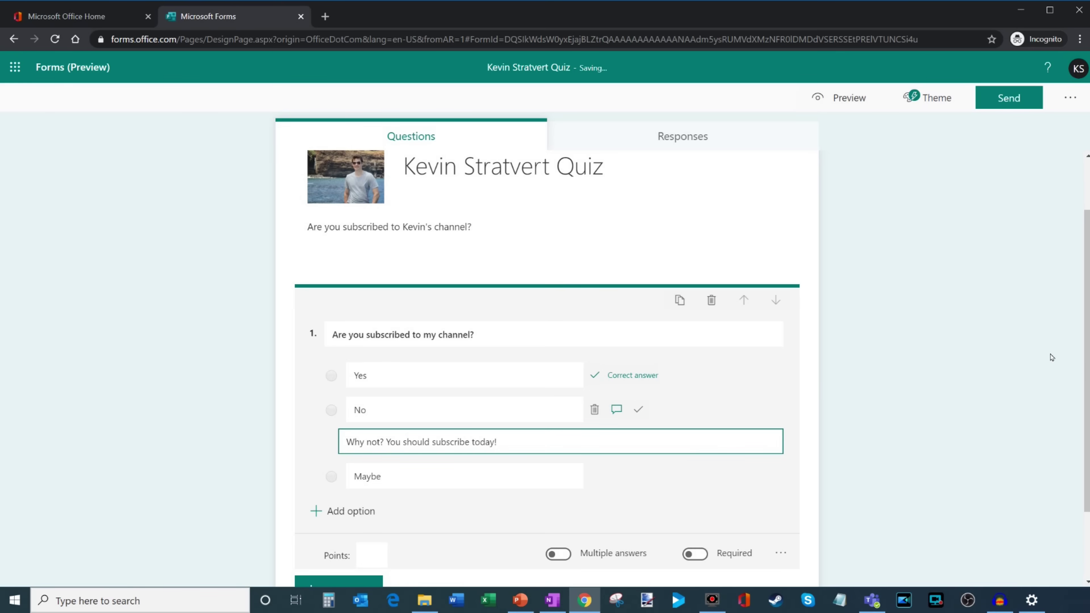
# End the No option's feedback message with an exclamation mark and finish editing the question
pyautogui.write('!')
pyautogui.click(828, 398)
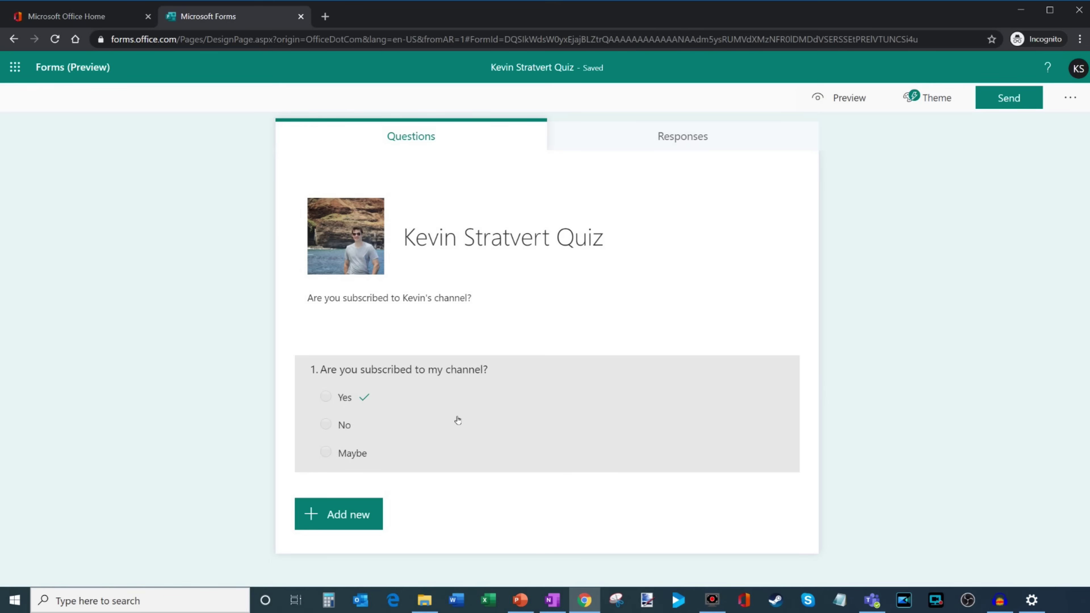
# Review the quiz's responses summary and its options for sending and collecting responses
pyautogui.click(684, 139)
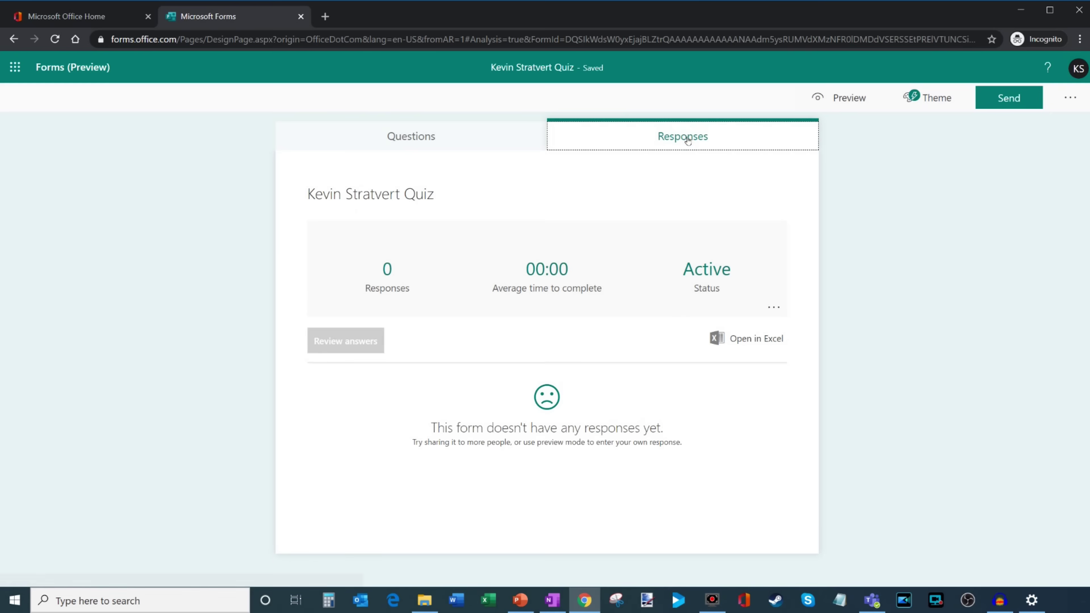
pyautogui.click(489, 134)
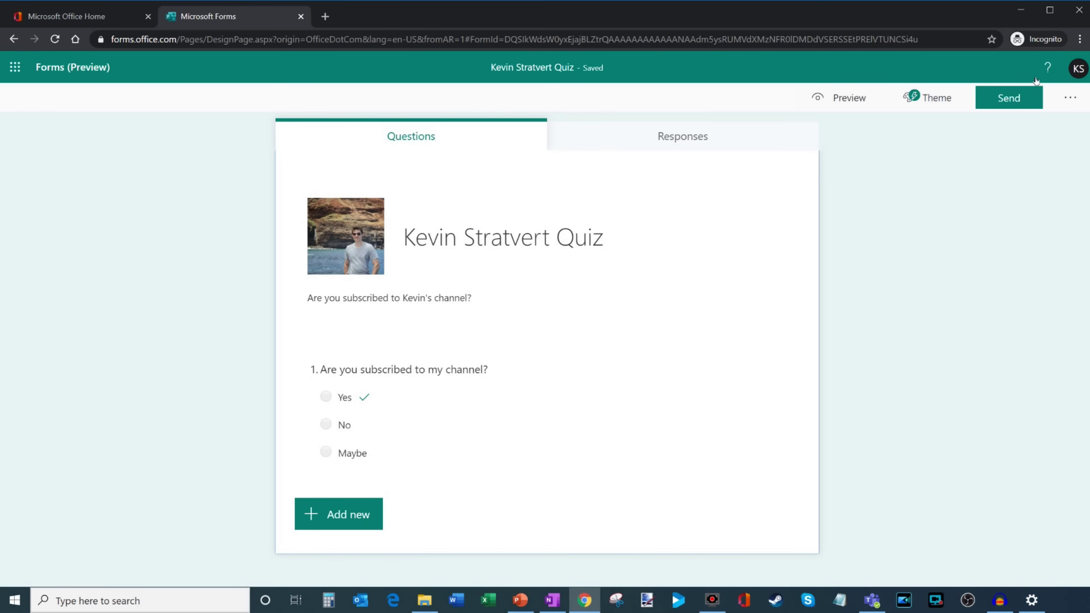
pyautogui.click(1010, 97)
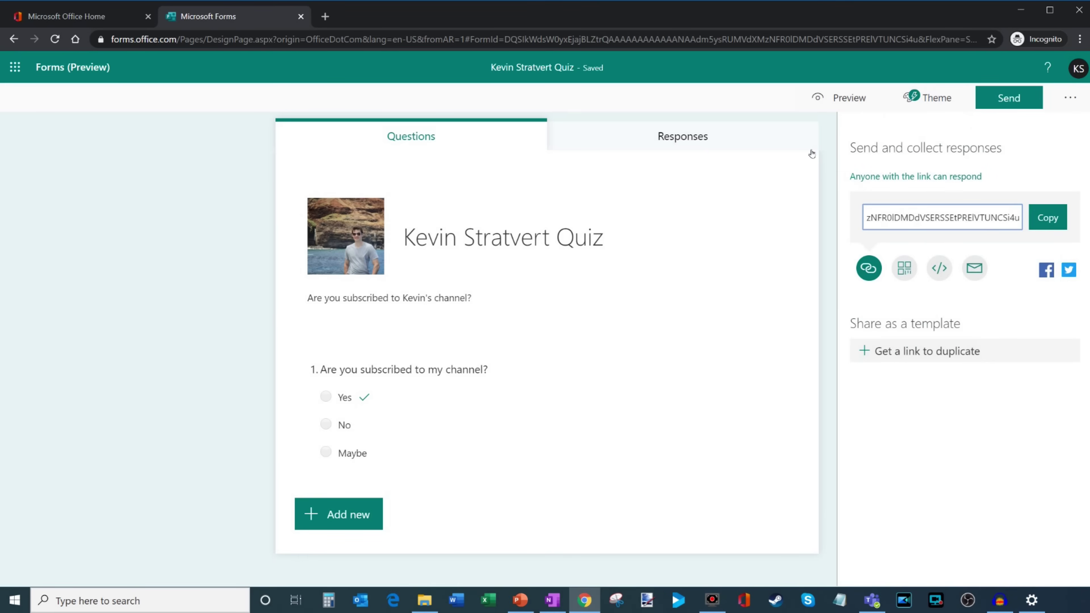
pyautogui.click(825, 162)
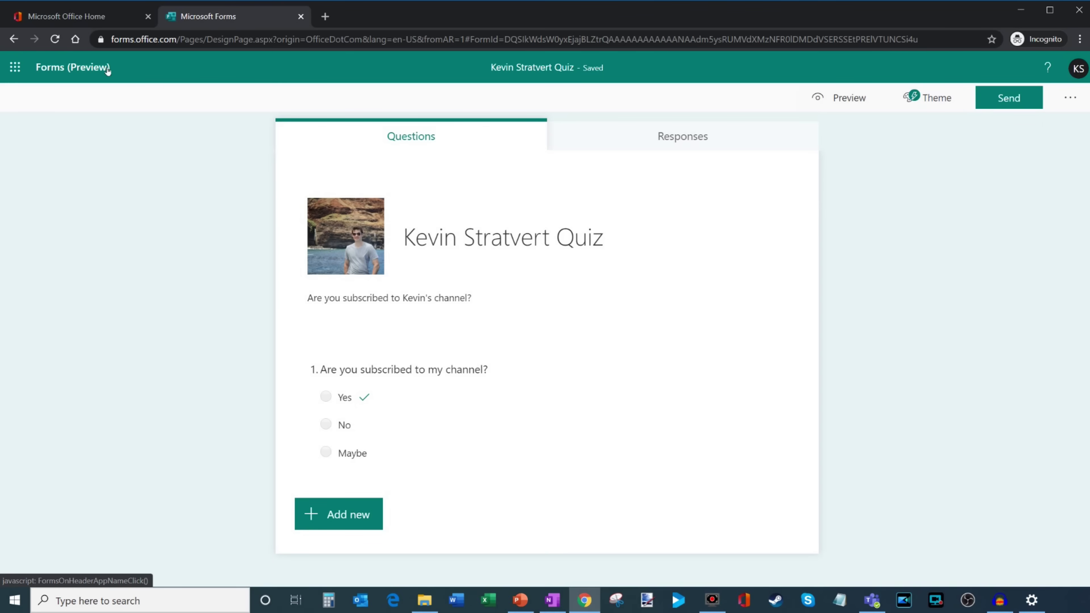
# Return to the forms overview and view the copy and delete options for the new quiz
pyautogui.click(74, 69)
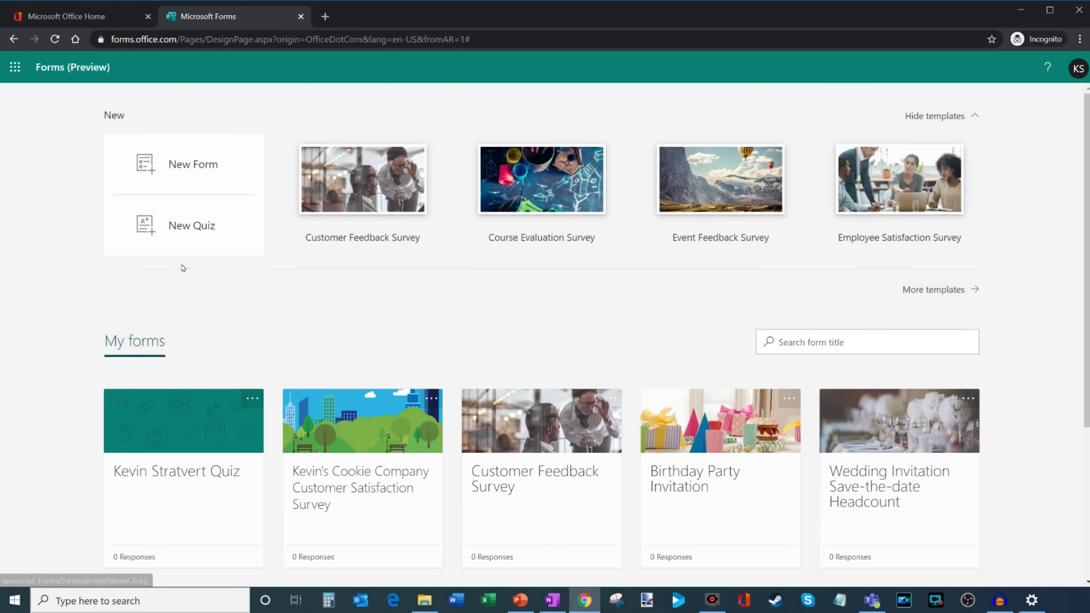
pyautogui.scroll(-1, 77, 280)
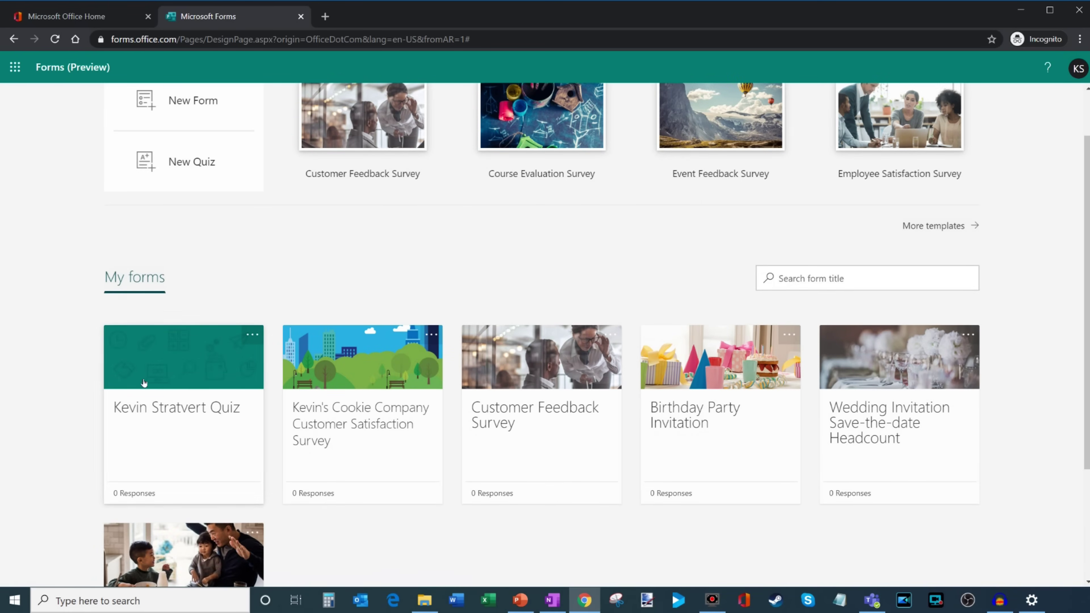
pyautogui.scroll(1, 352, 359)
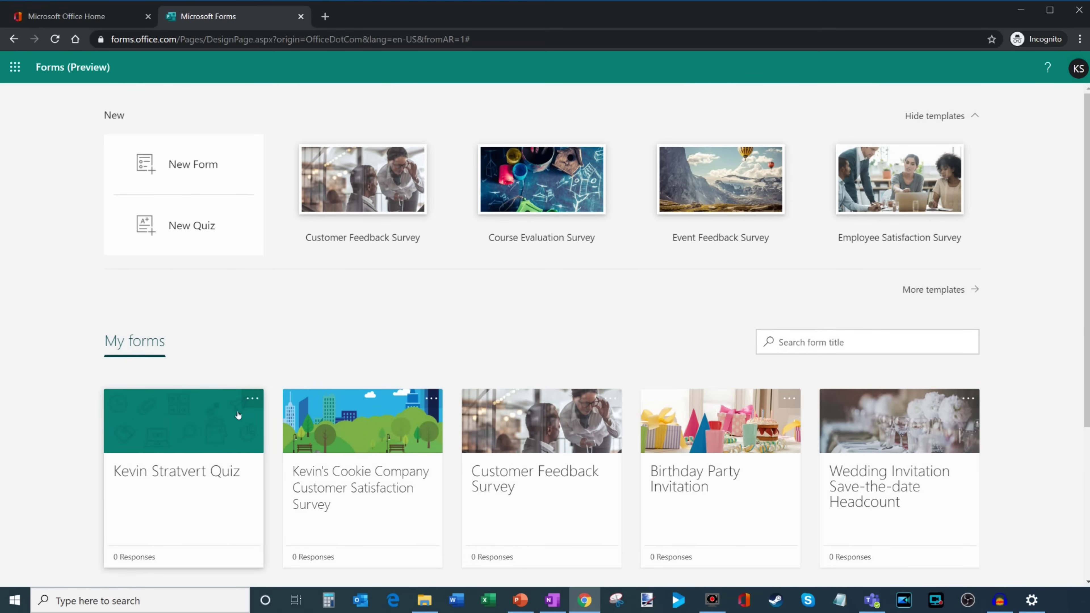
pyautogui.click(253, 401)
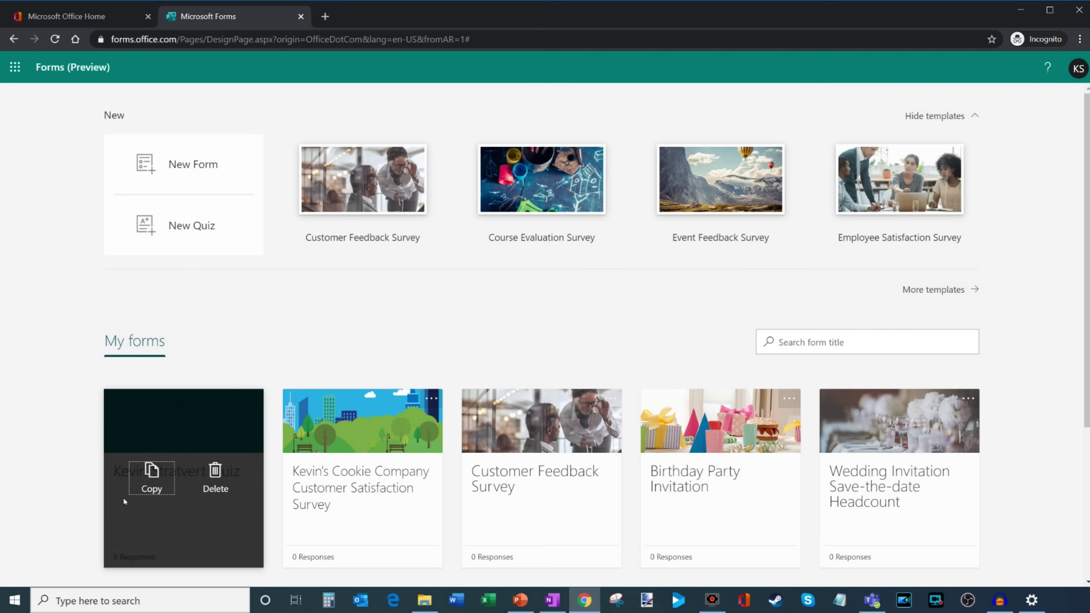
pyautogui.click(239, 358)
# Open the Kevin's Cookie Company Customer Satisfaction Survey for viewing and return to the forms overview
pyautogui.click(371, 433)
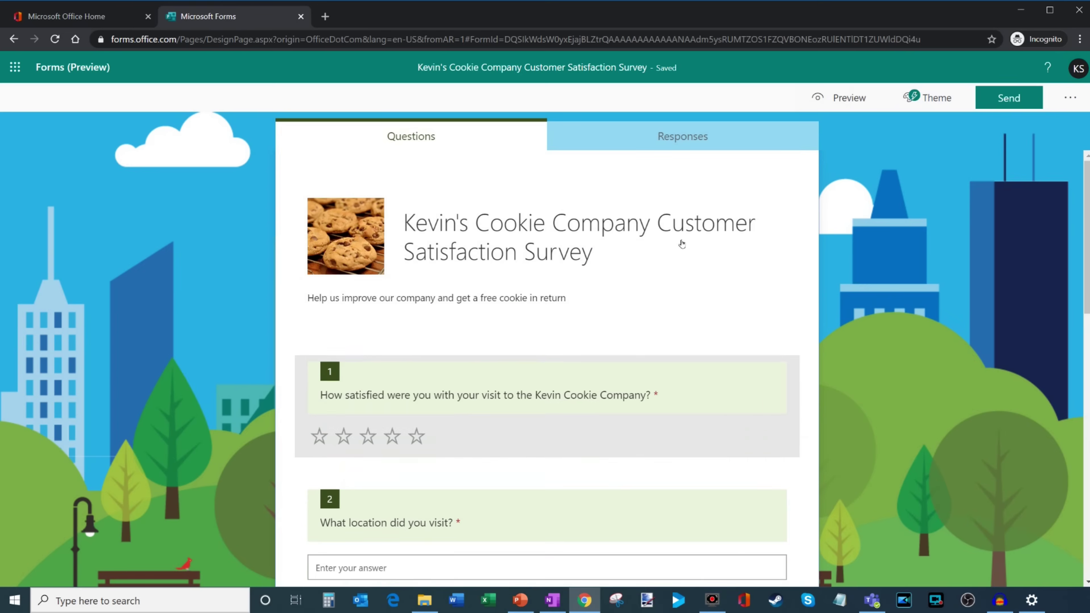
pyautogui.click(84, 73)
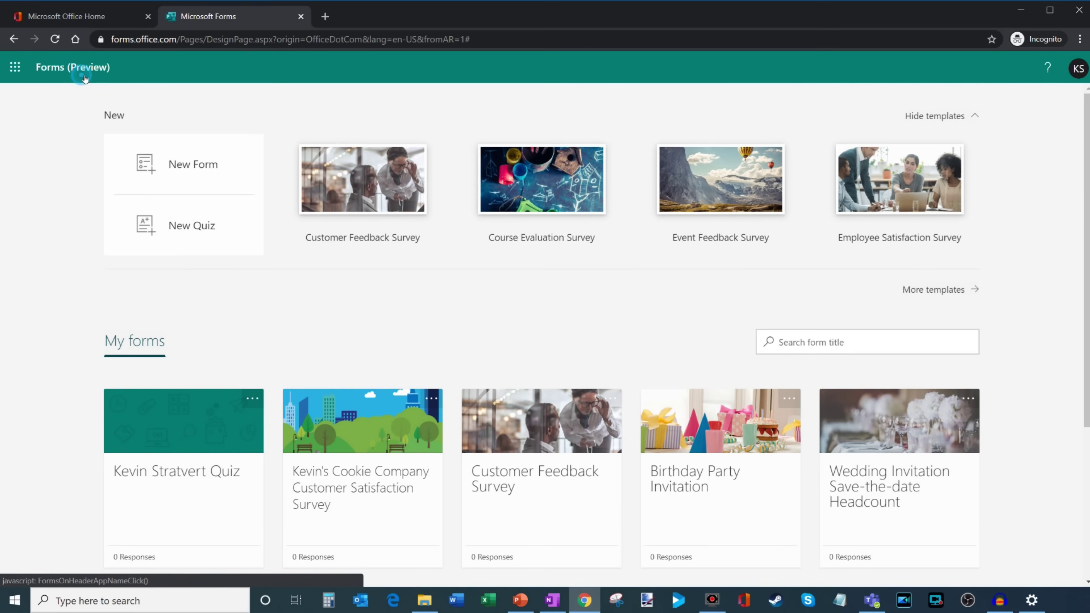
pyautogui.scroll(-5, 1063, 421)
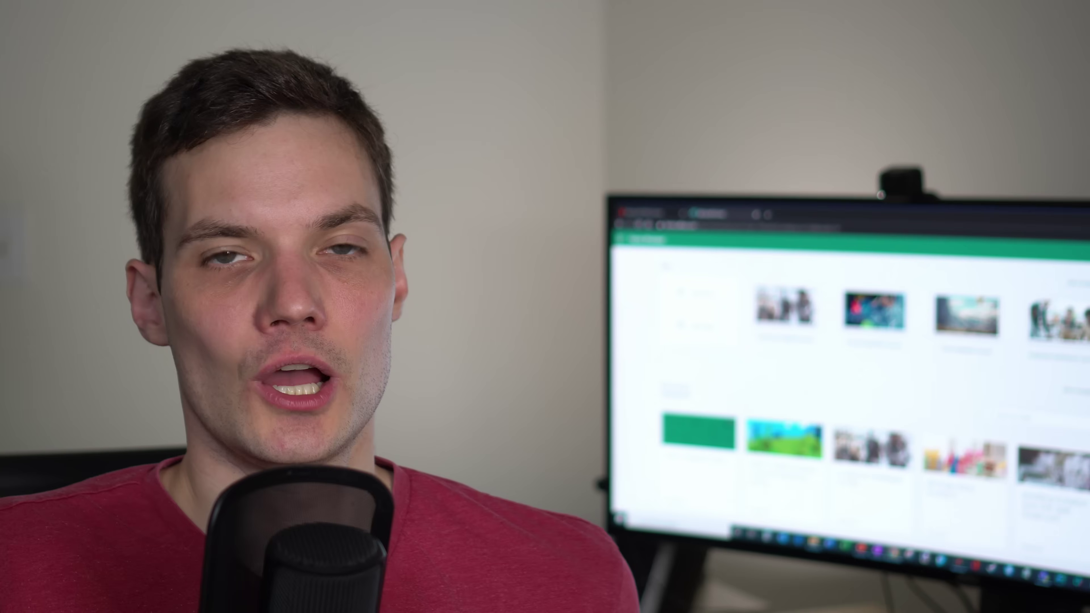